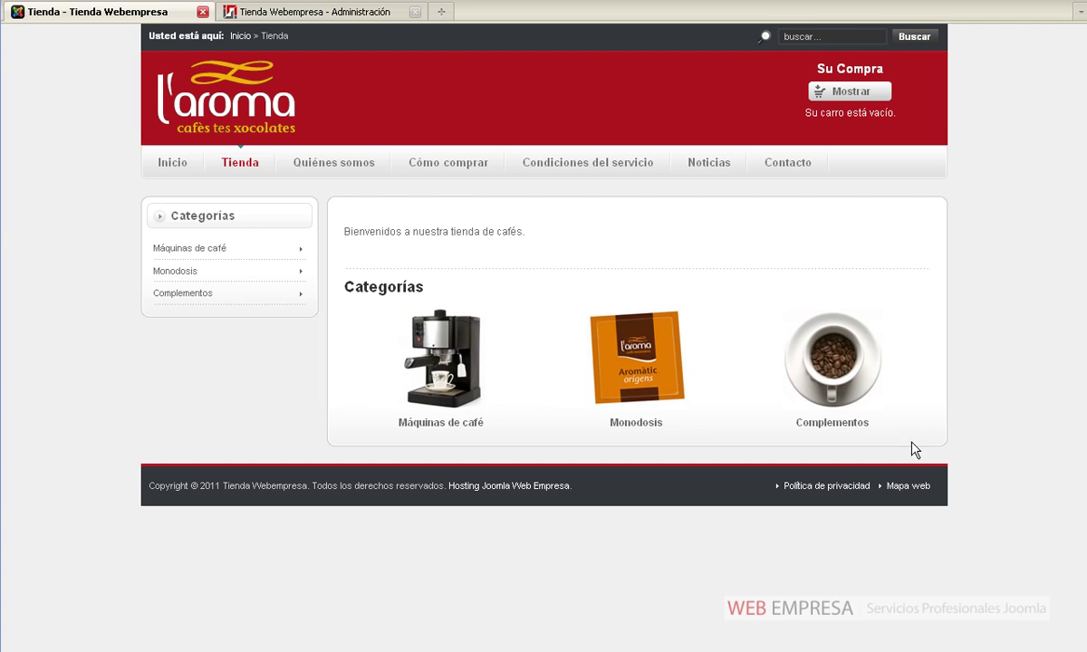
# Switch to the Administración tab and expand Administración del Envío in the VirtueMart sidebar
pyautogui.click(313, 14)
pyautogui.moveTo(221, 90)
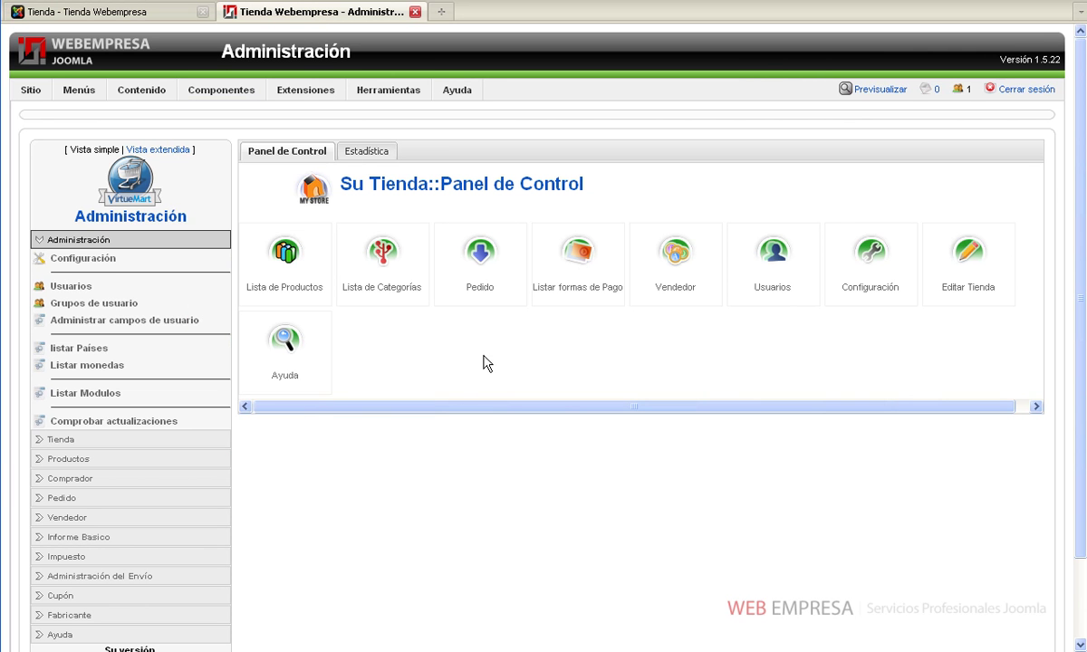
pyautogui.scroll(-2, 455, 394)
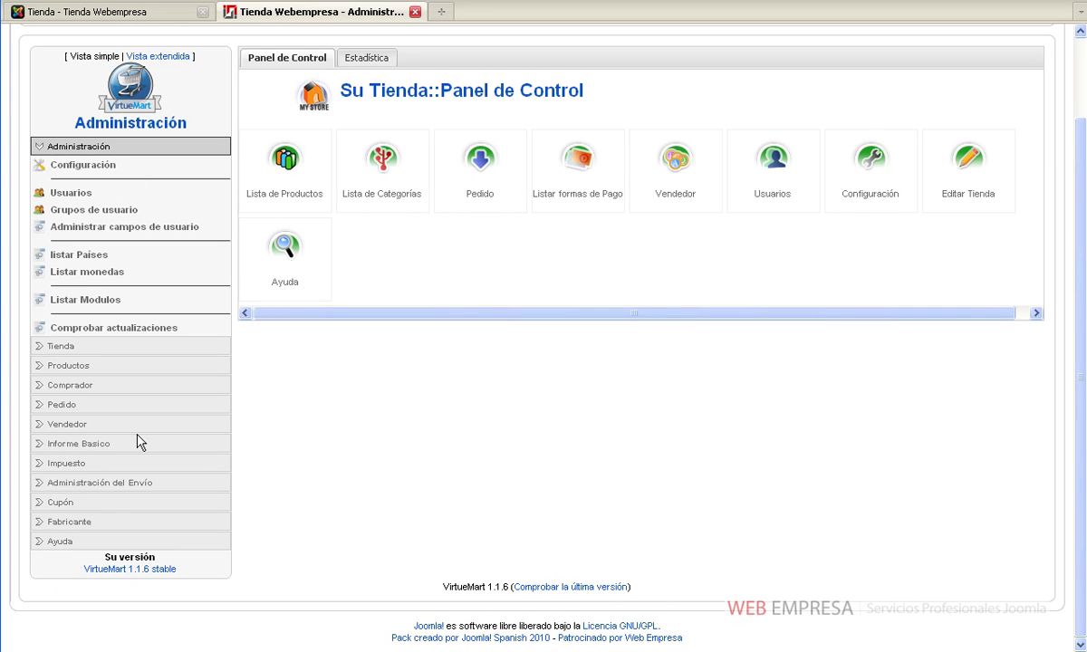
pyautogui.click(109, 483)
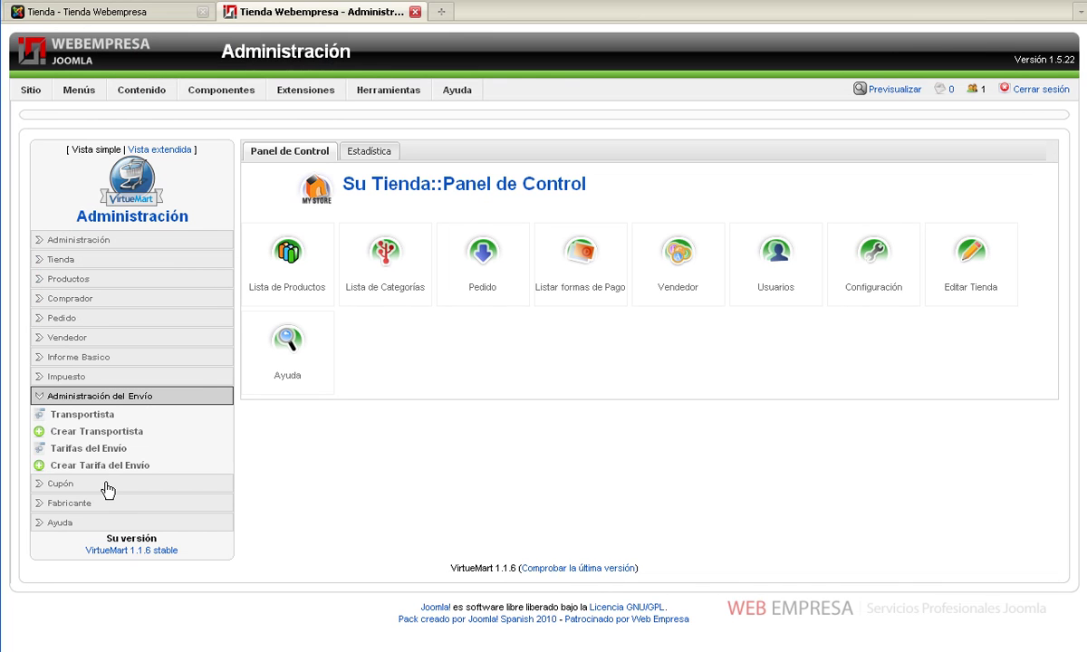
# Create and save a new Transportista named Correos with list order 1
pyautogui.click(98, 416)
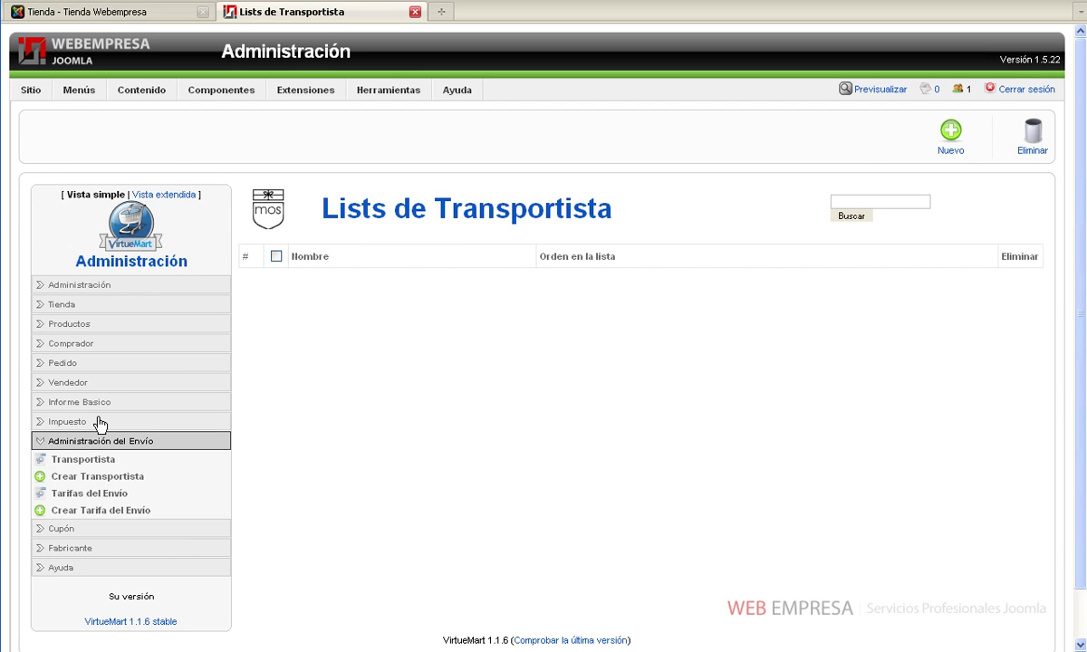
pyautogui.click(956, 143)
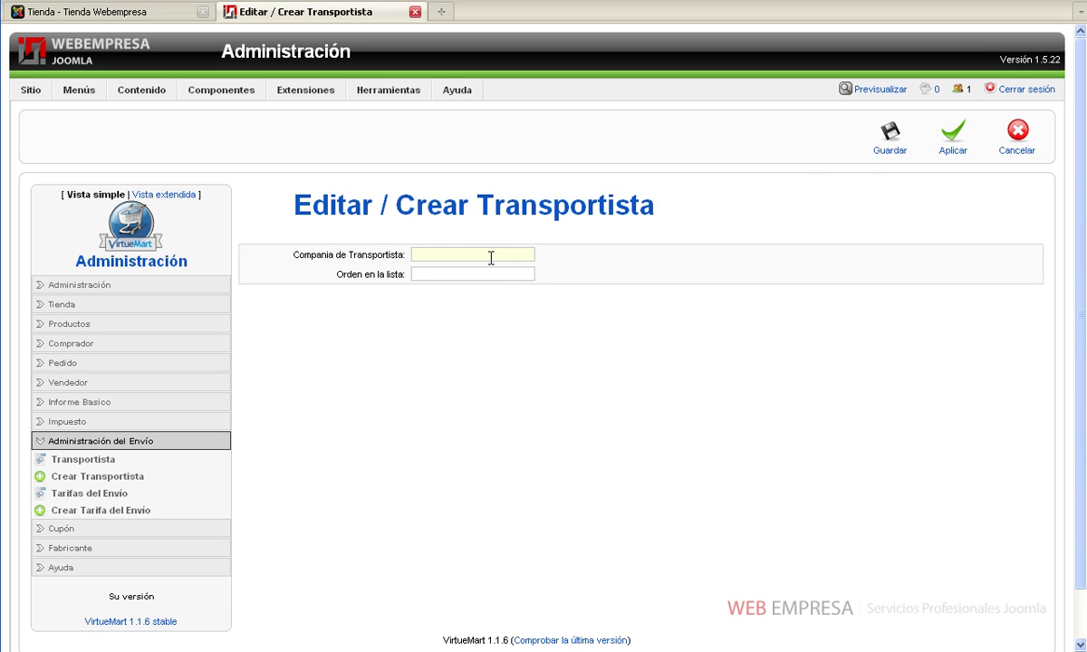
pyautogui.write('Correos')
pyautogui.press('Tab')
pyautogui.write('1')
pyautogui.click(875, 150)
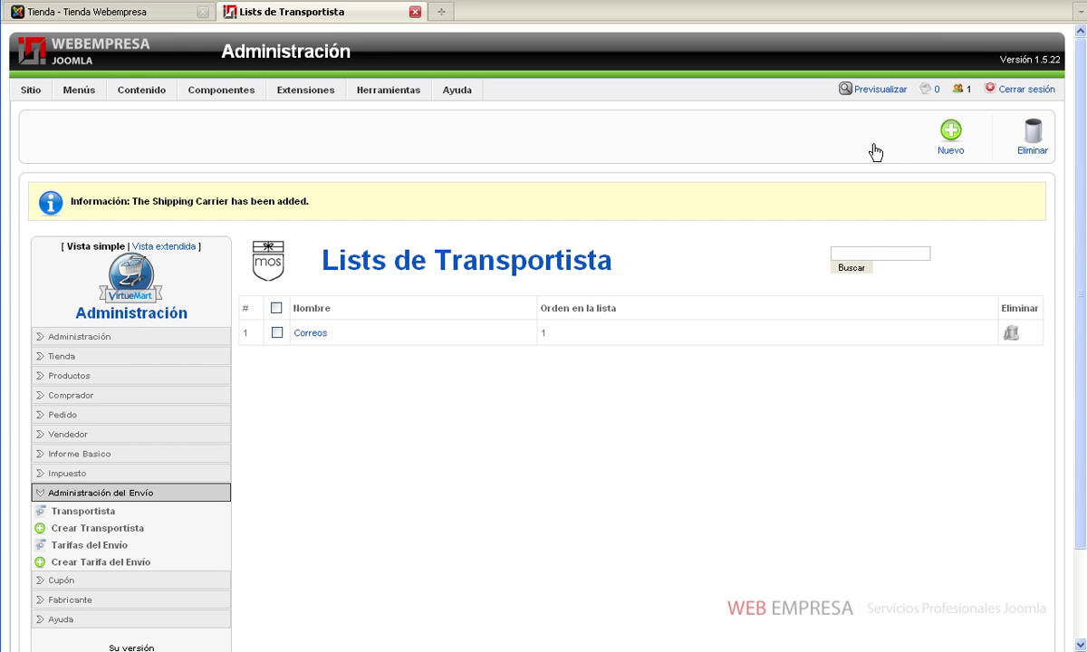
# Start a new shipping rate with description Paquete Azul and list order 1
pyautogui.click(101, 548)
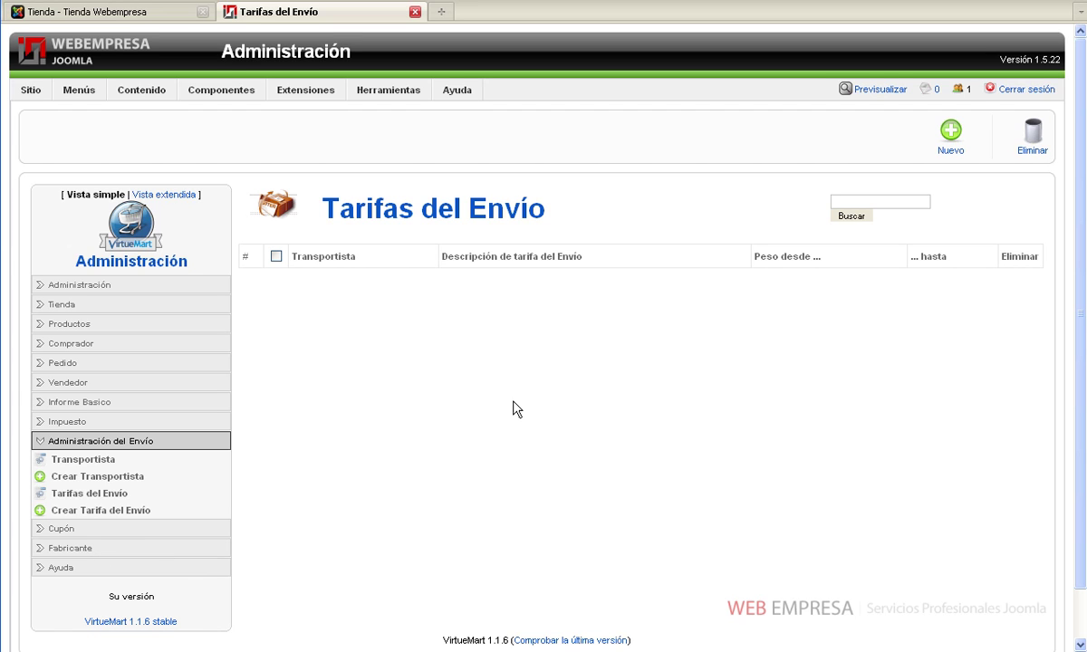
pyautogui.click(942, 145)
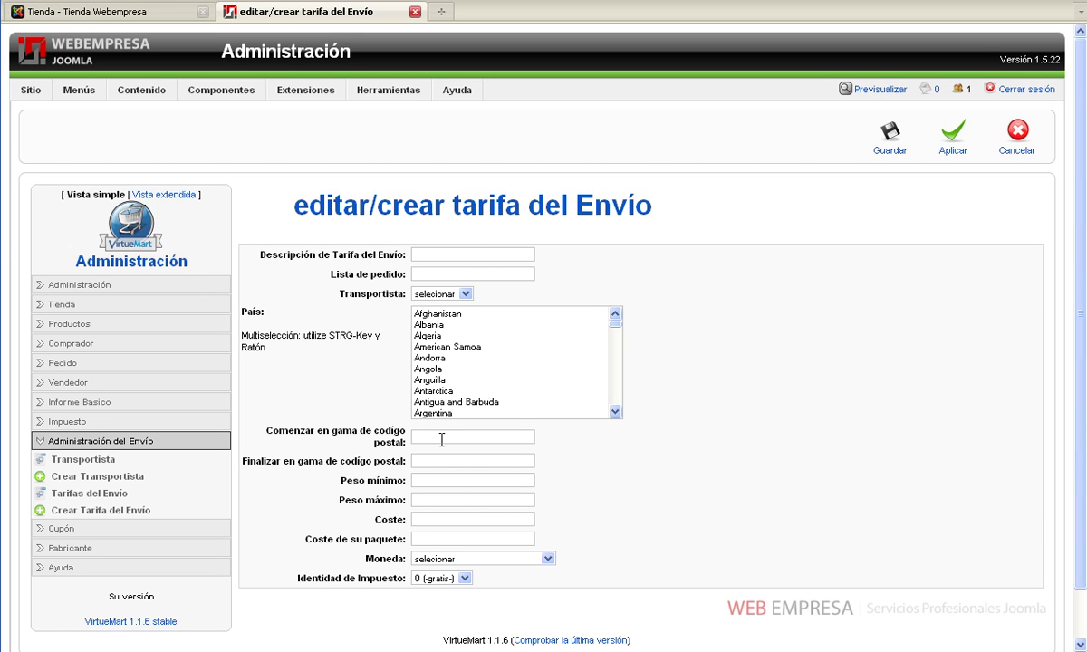
pyautogui.click(452, 257)
pyautogui.write('Paquete')
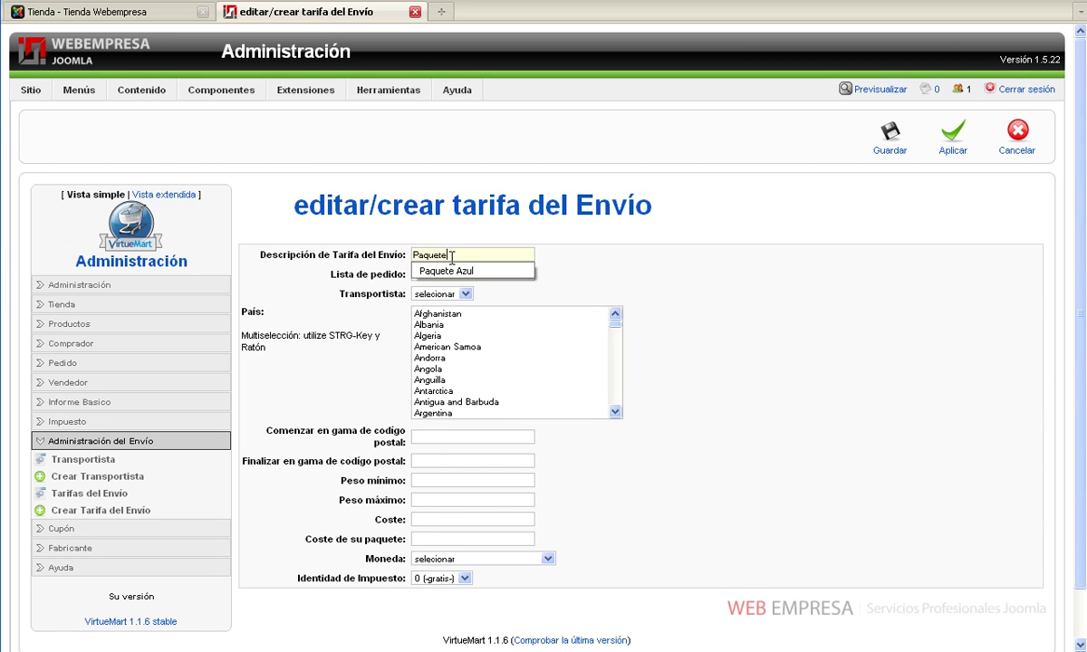
pyautogui.press('Down')
pyautogui.press('Tab')
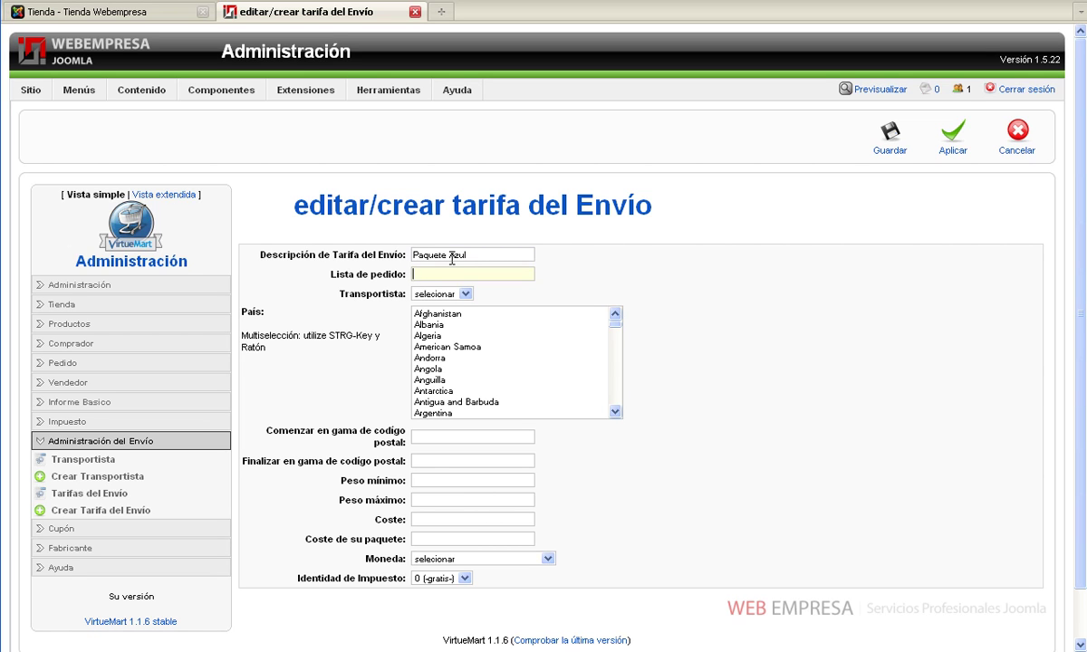
pyautogui.write('1')
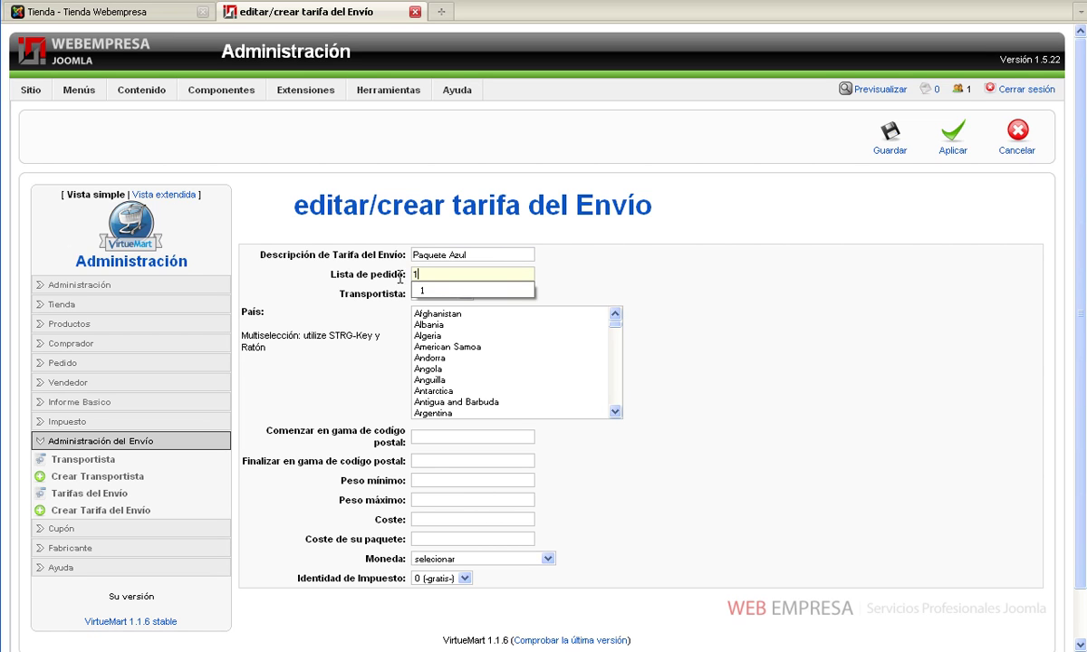
pyautogui.click(380, 295)
# Assign carrier Correos to the rate and limit its country selection to Spain only
pyautogui.click(426, 293)
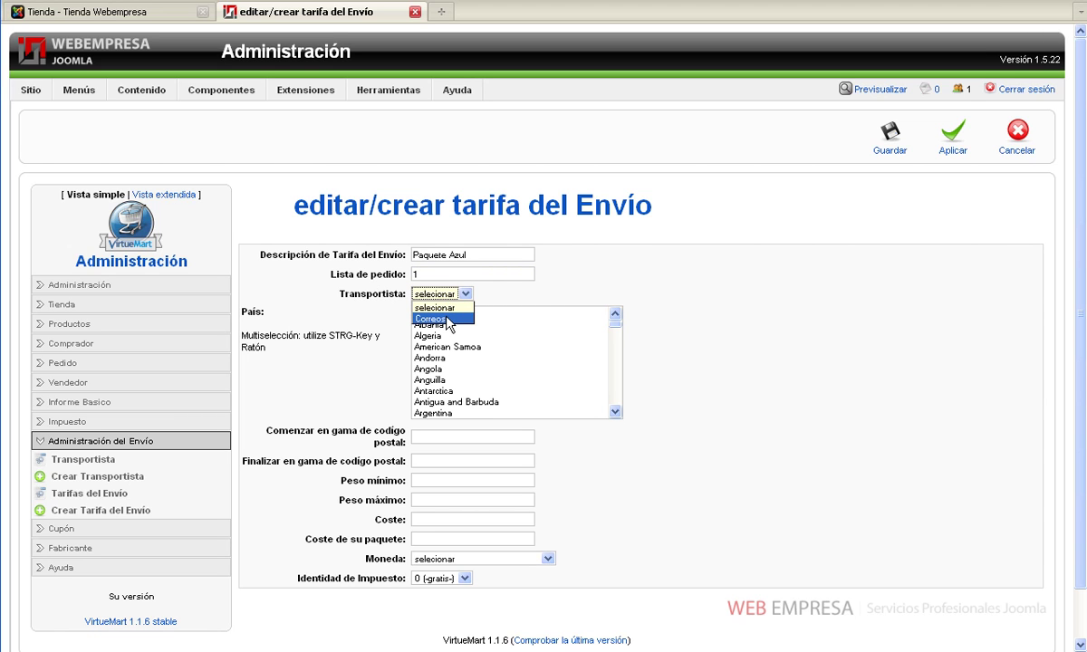
pyautogui.click(444, 319)
pyautogui.click(439, 349)
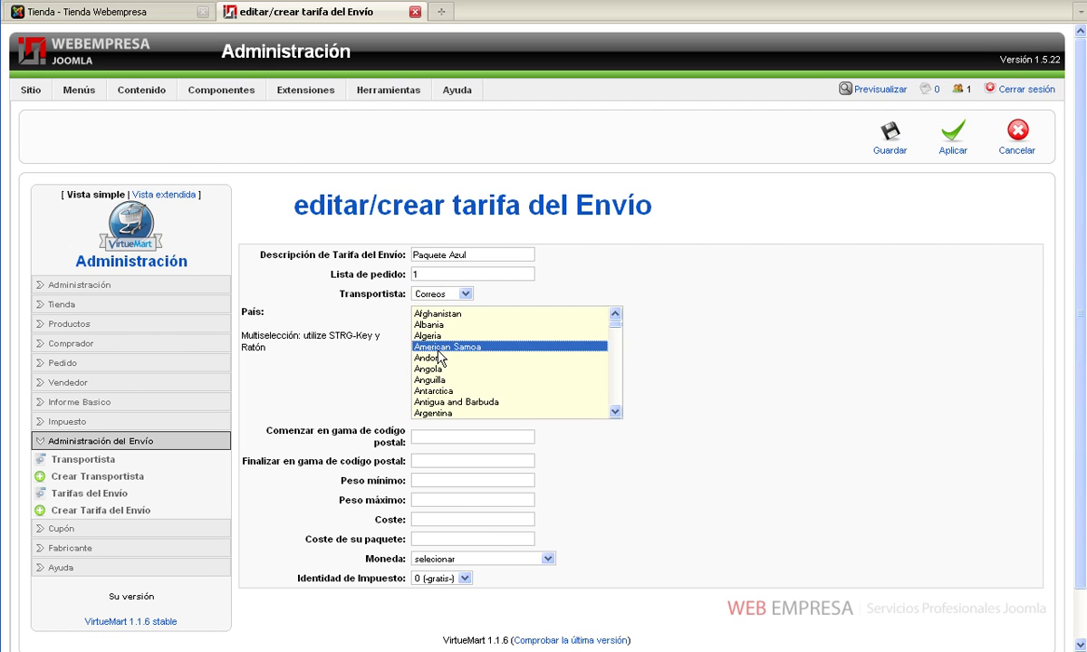
pyautogui.press('s')
pyautogui.scroll(-4, 438, 356)
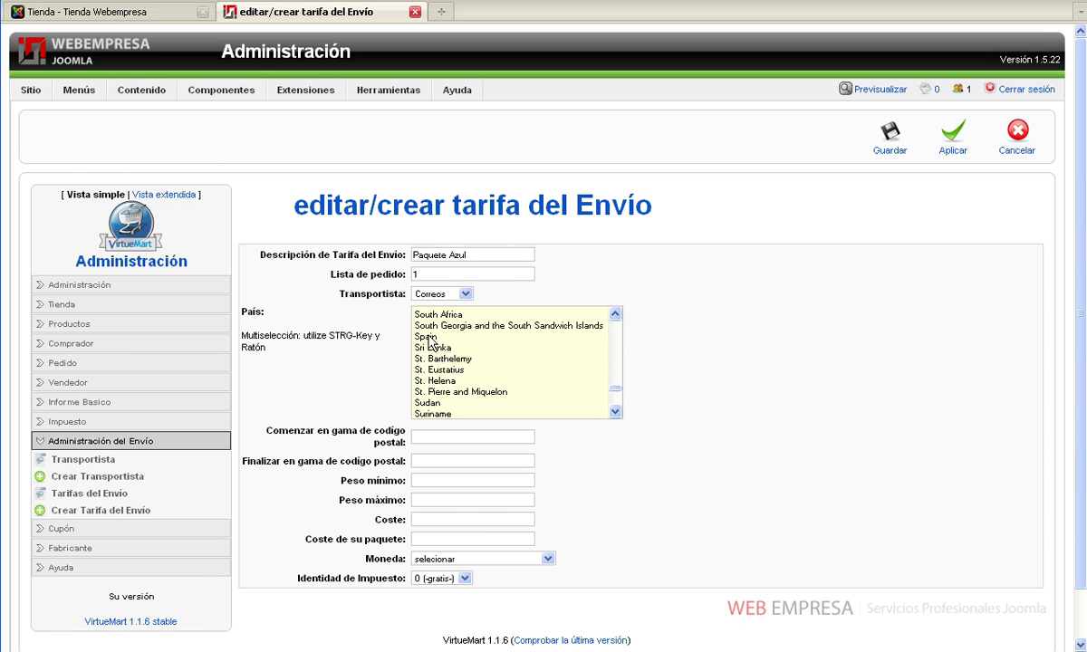
pyautogui.click(429, 337)
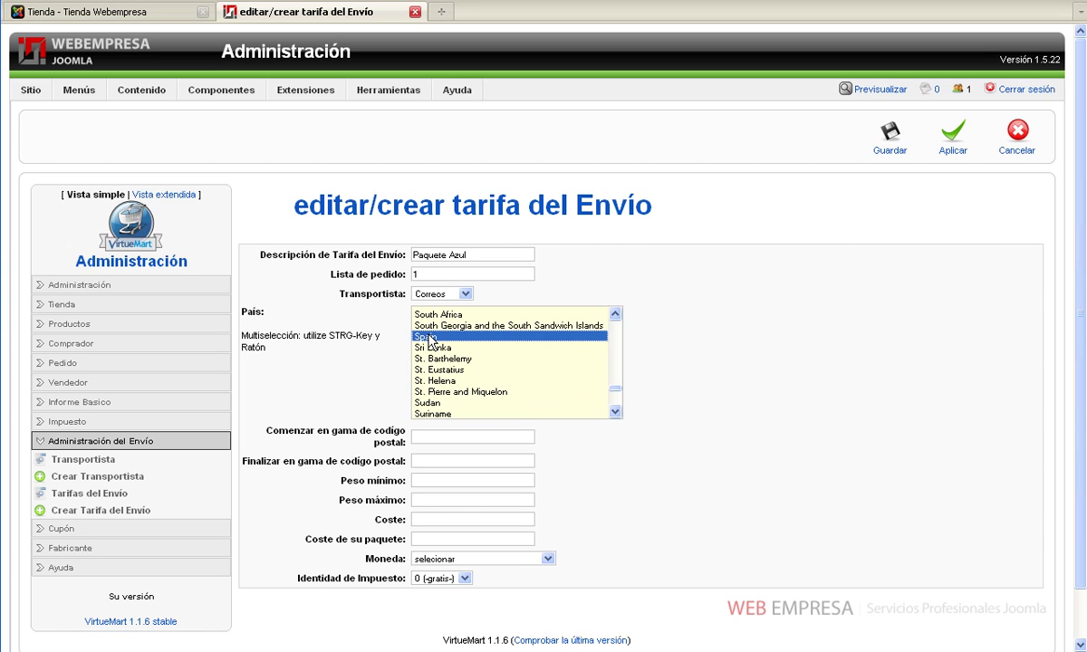
pyautogui.keyDown('ctrl'); pyautogui.click(434, 370); pyautogui.keyUp('ctrl')
pyautogui.keyDown('ctrl'); pyautogui.click(434, 361); pyautogui.keyUp('ctrl')
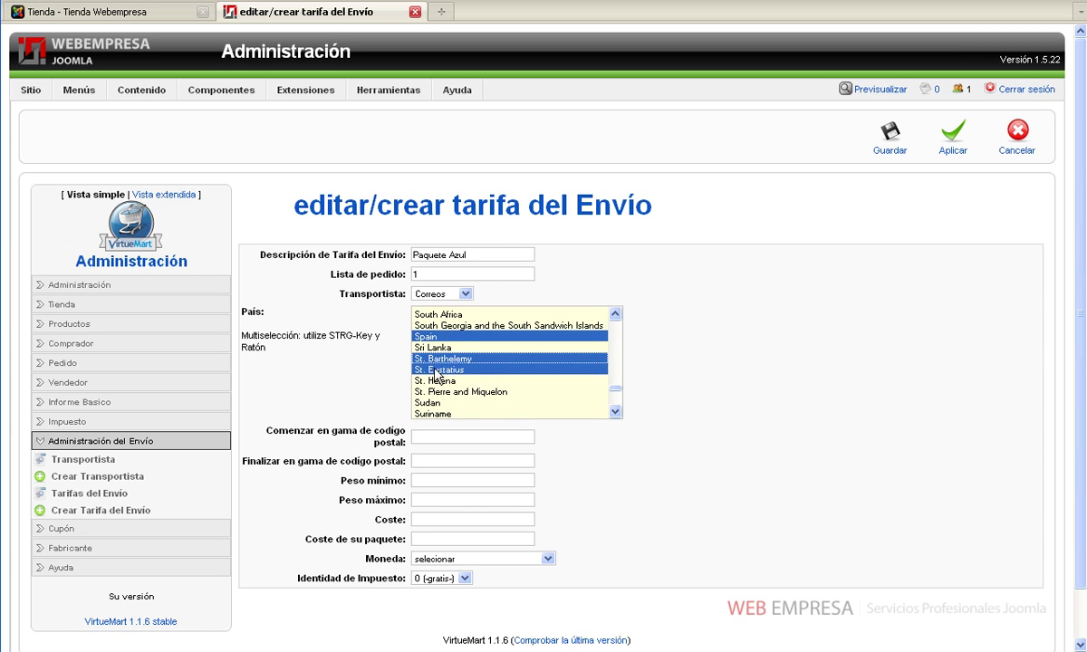
pyautogui.keyDown('ctrl'); pyautogui.click(434, 369); pyautogui.keyUp('ctrl')
pyautogui.keyDown('ctrl'); pyautogui.click(434, 359); pyautogui.keyUp('ctrl')
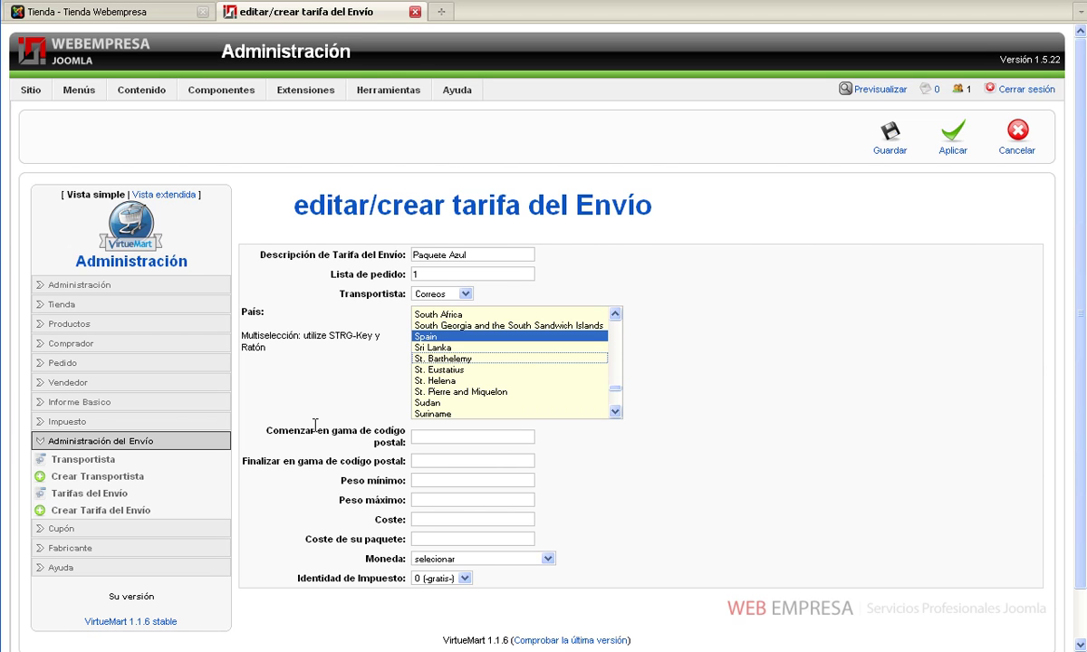
# Set postal codes 00000–99999, weight 0–99999 and shipping cost 5
pyautogui.click(456, 439)
pyautogui.write('00000')
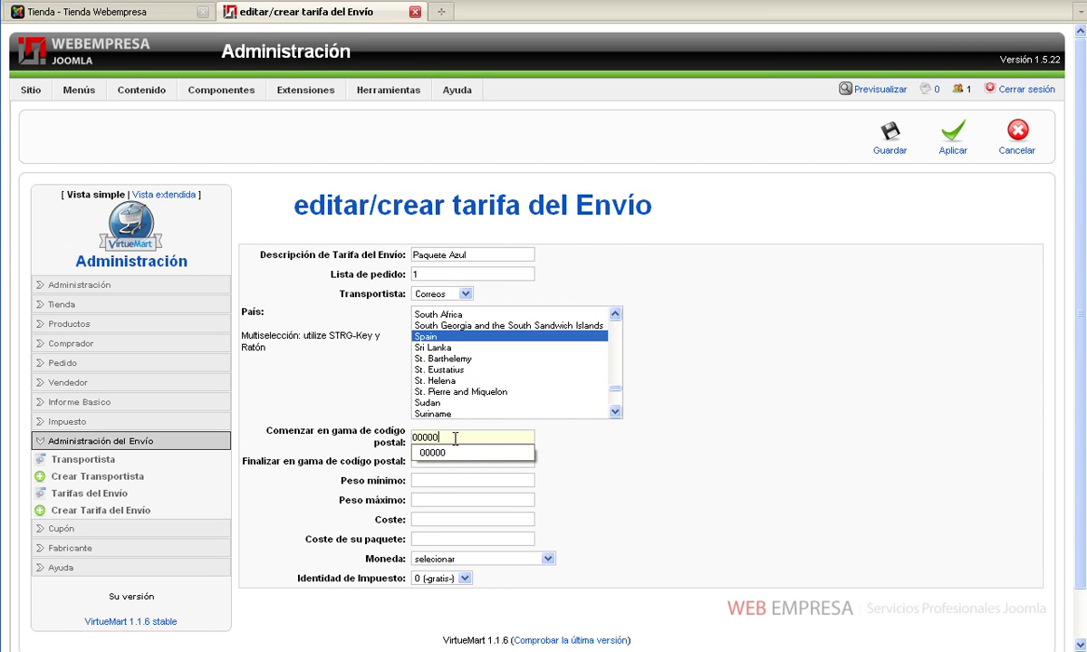
pyautogui.click(498, 460)
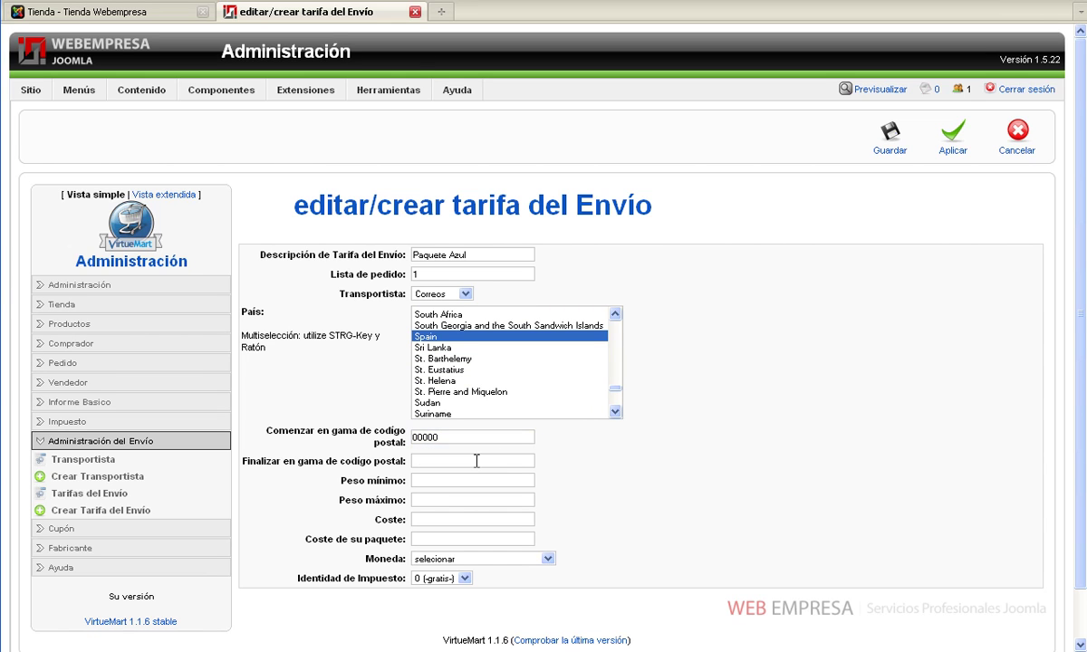
pyautogui.write('99999')
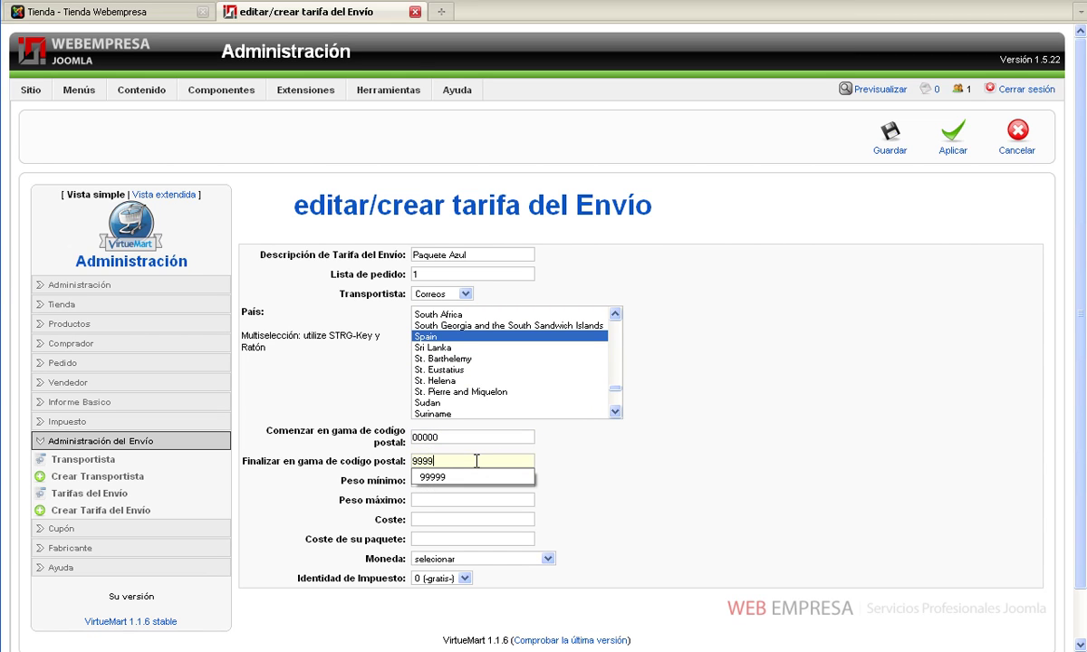
pyautogui.click(641, 490)
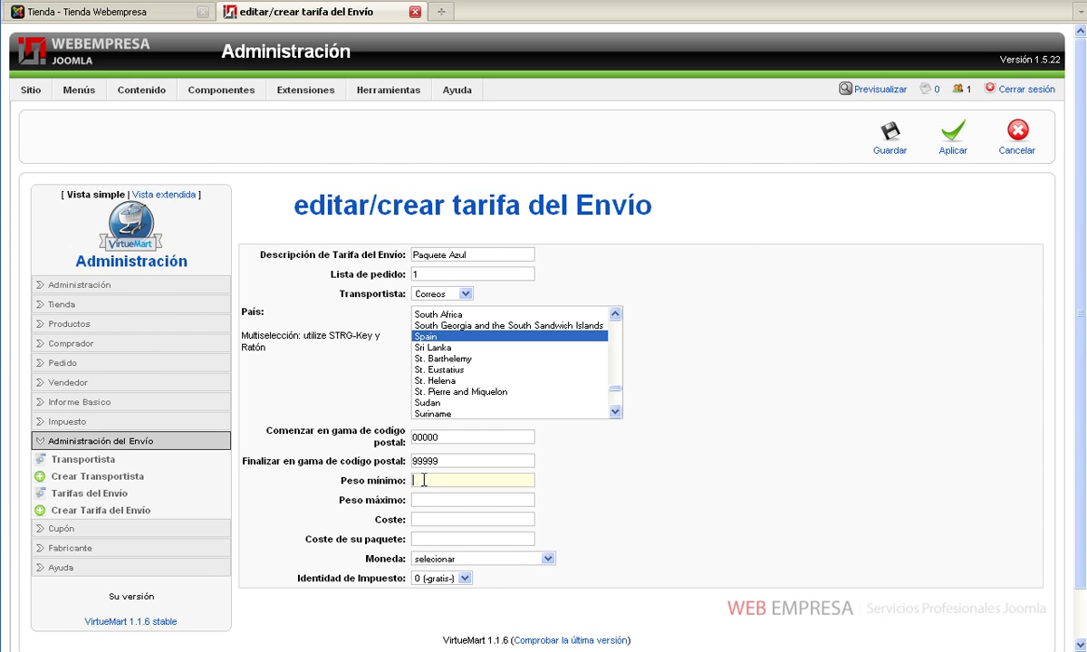
pyautogui.write('0')
pyautogui.press('Tab')
pyautogui.write('99999')
pyautogui.press('Tab')
pyautogui.write('5')
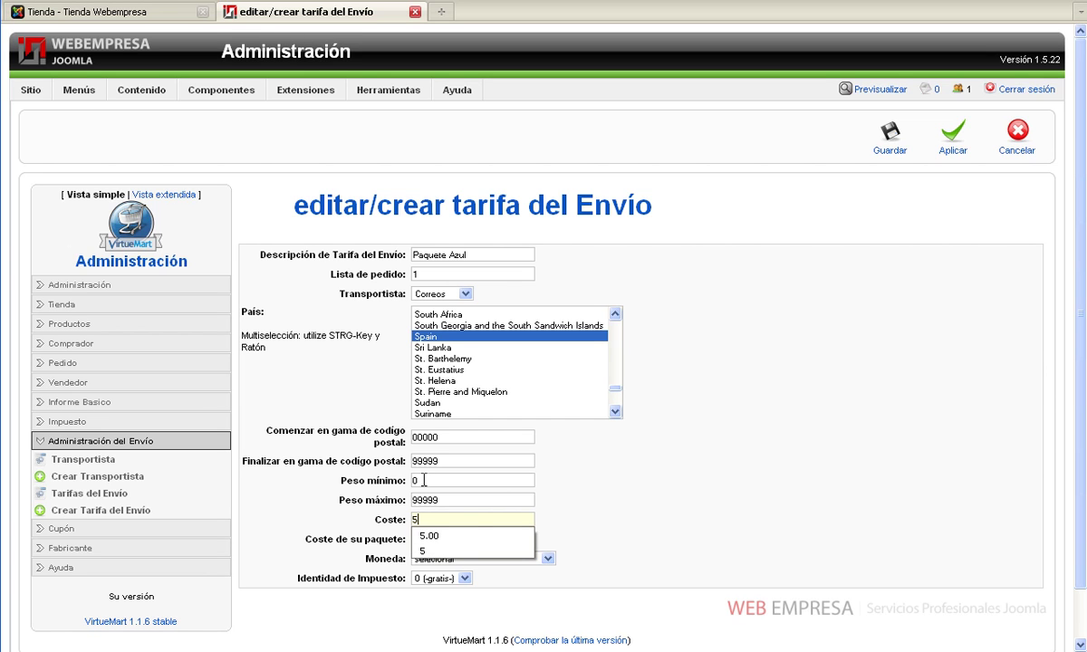
pyautogui.click(595, 487)
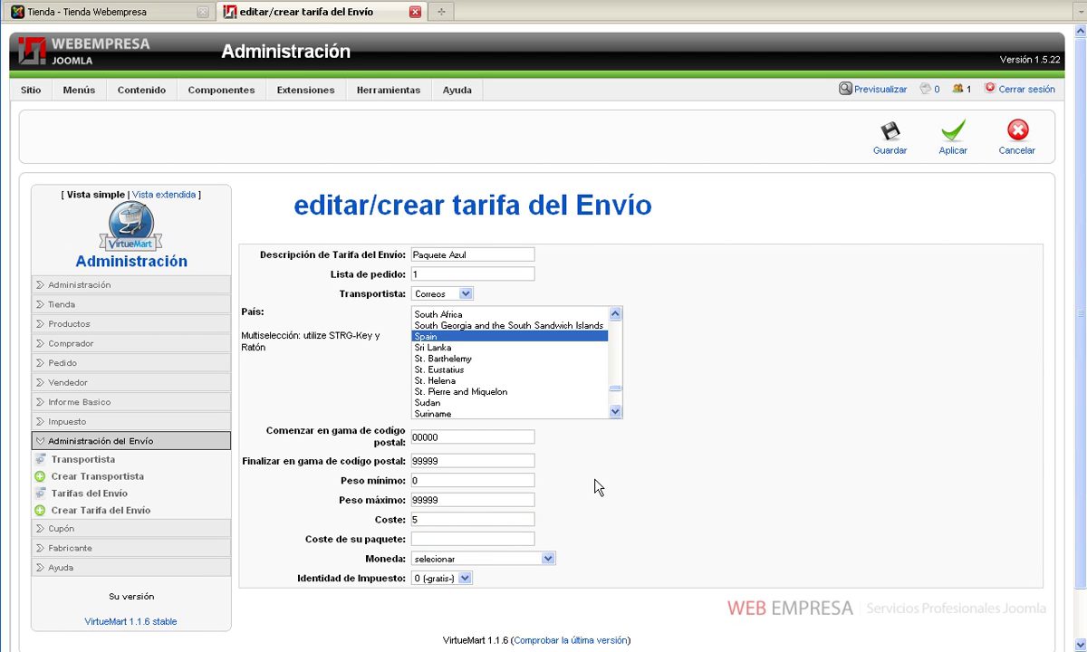
# Set the package cost to 0 and the rate's currency to Euro
pyautogui.click(468, 535)
pyautogui.write('0')
pyautogui.press('Tab')
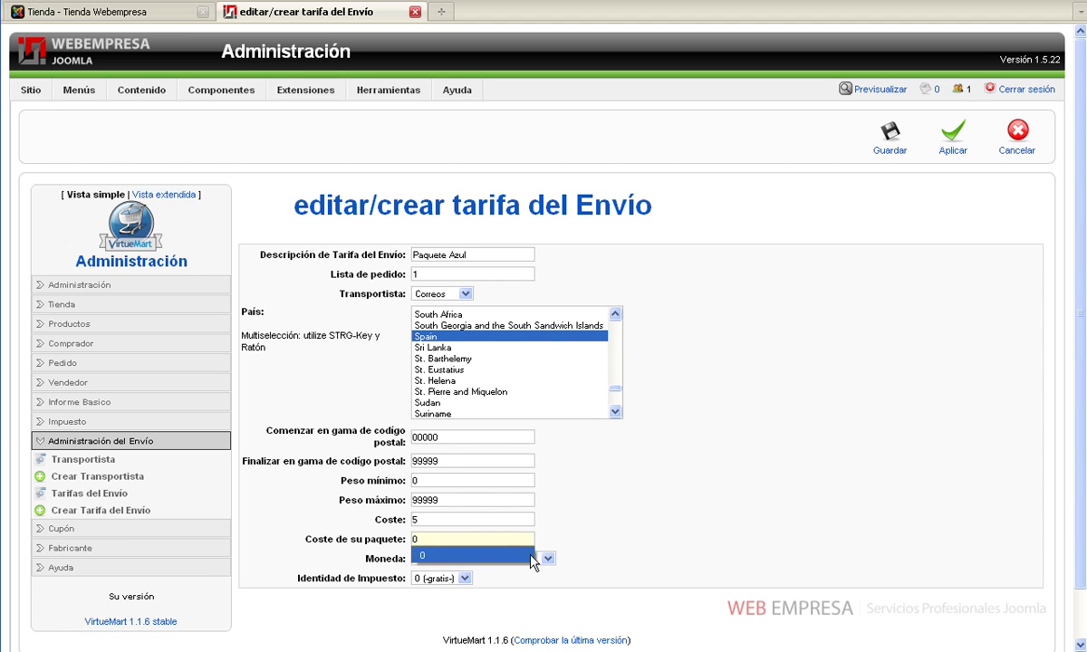
pyautogui.click(538, 559)
pyautogui.scroll(-20, 534, 543)
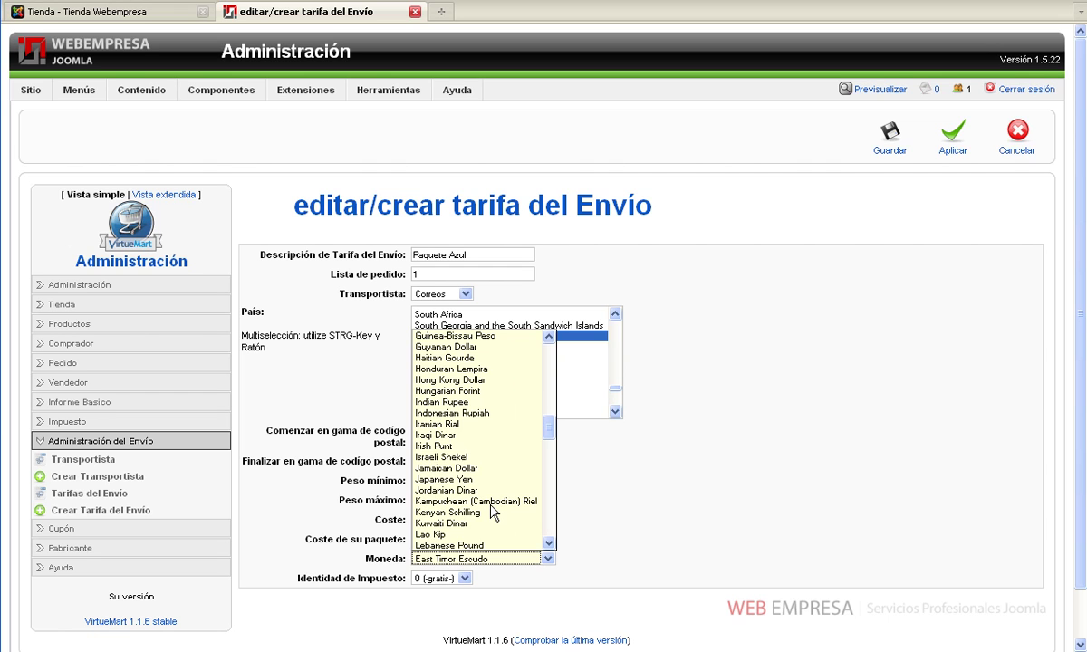
pyautogui.scroll(3, 494, 513)
pyautogui.scroll(6, 494, 512)
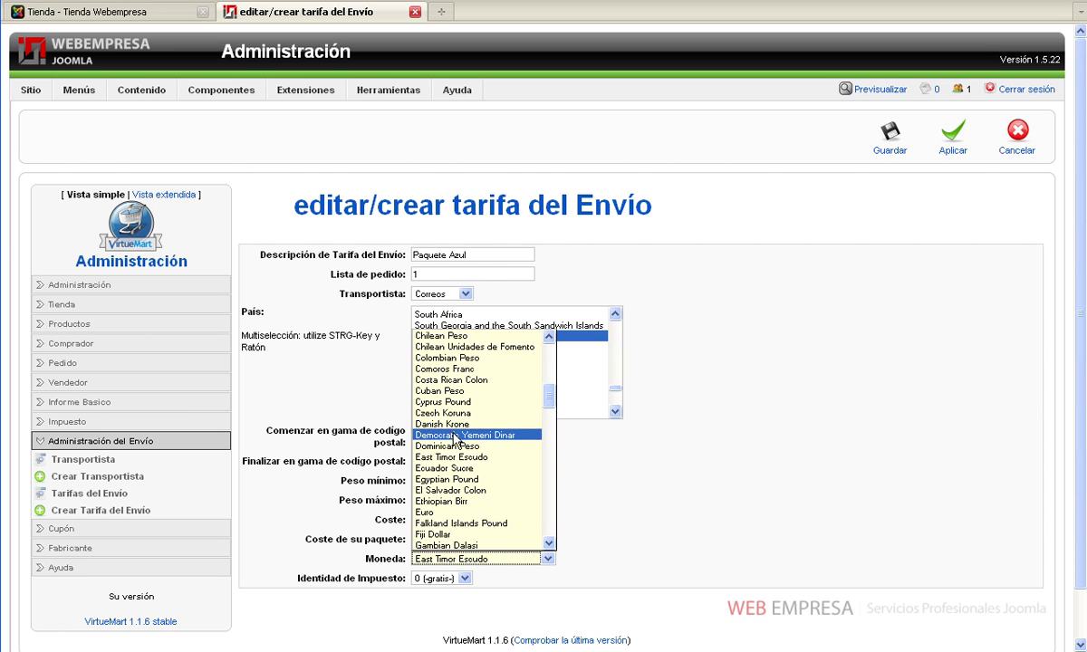
pyautogui.click(440, 513)
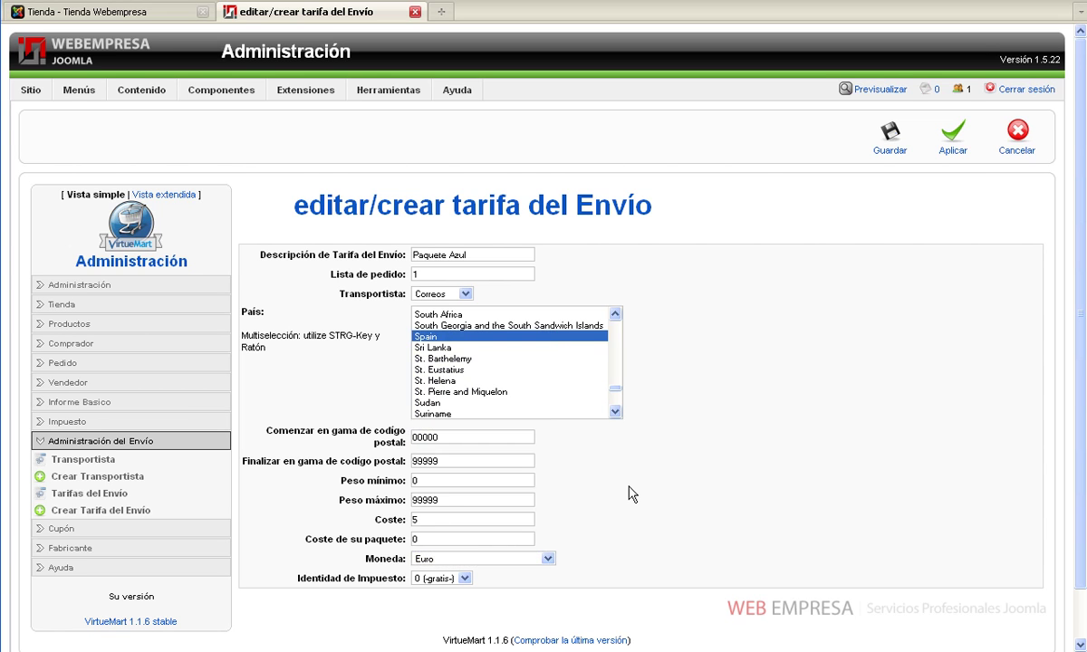
# Apply tax 3 (18%) and save the Paquete Azul rate
pyautogui.click(465, 579)
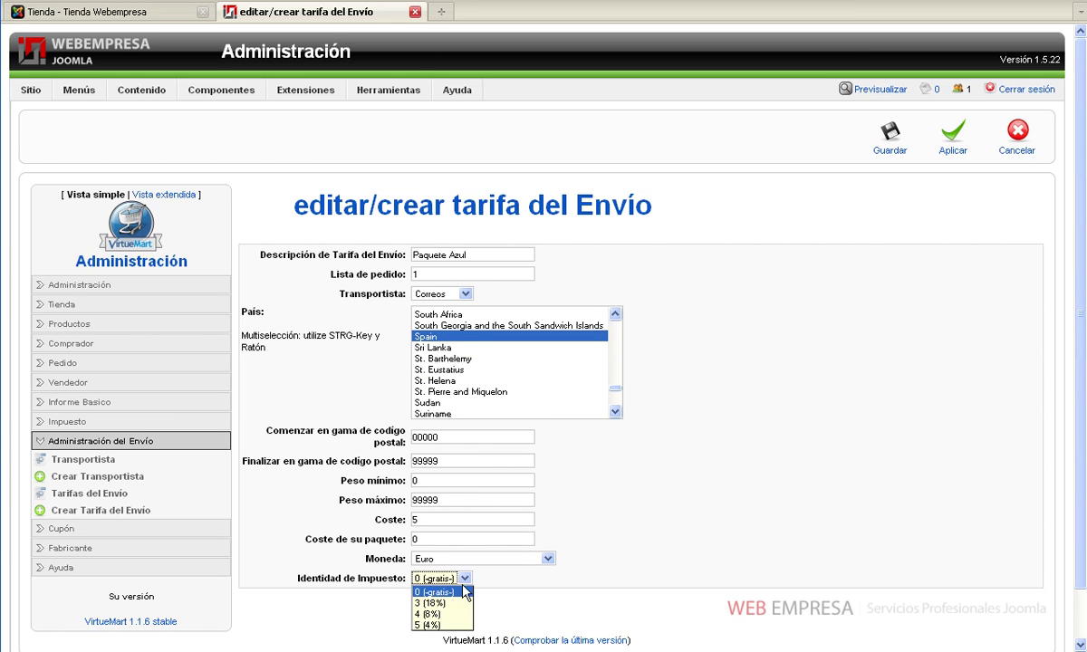
pyautogui.click(459, 602)
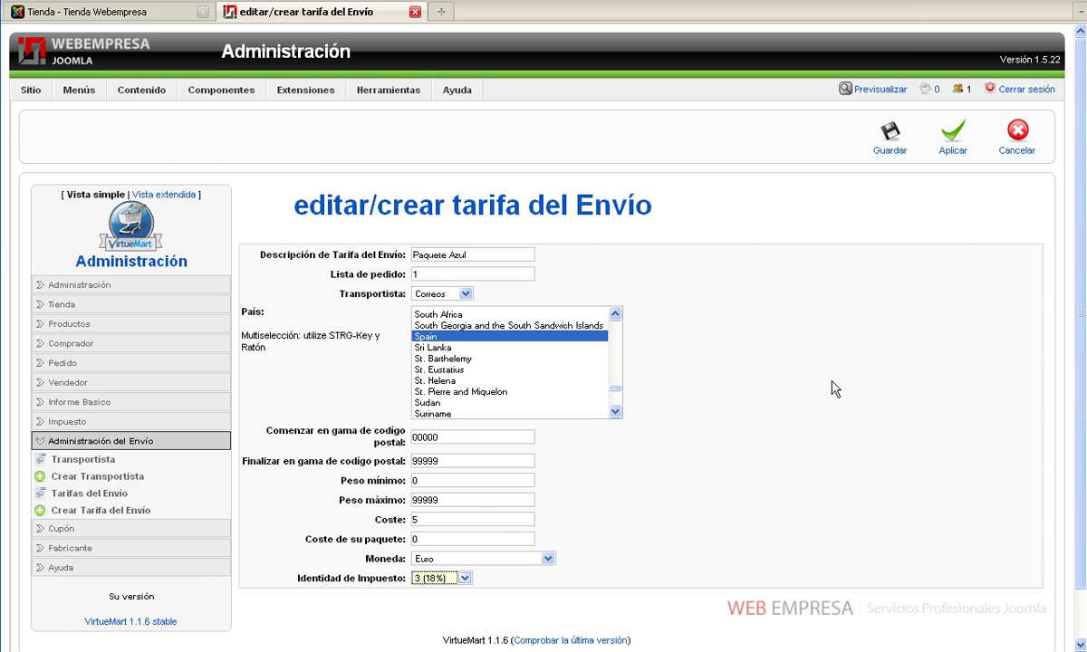
pyautogui.click(882, 145)
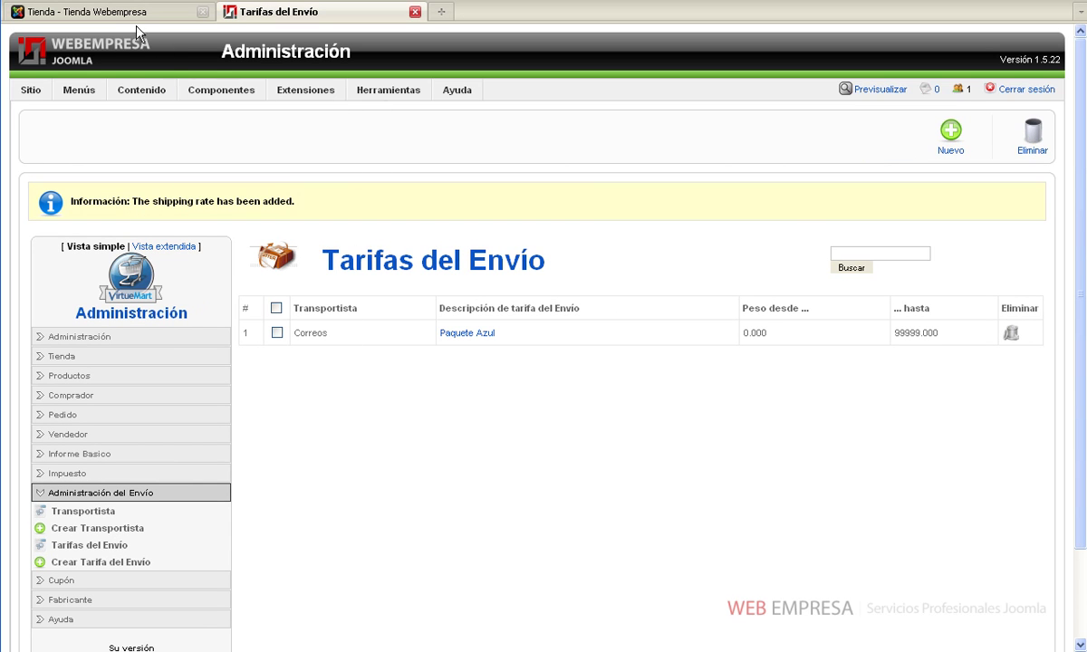
pyautogui.click(93, 16)
# Add Máquina Ipsum from Máquinas de café to the cart and proceed to finish the order
pyautogui.click(470, 367)
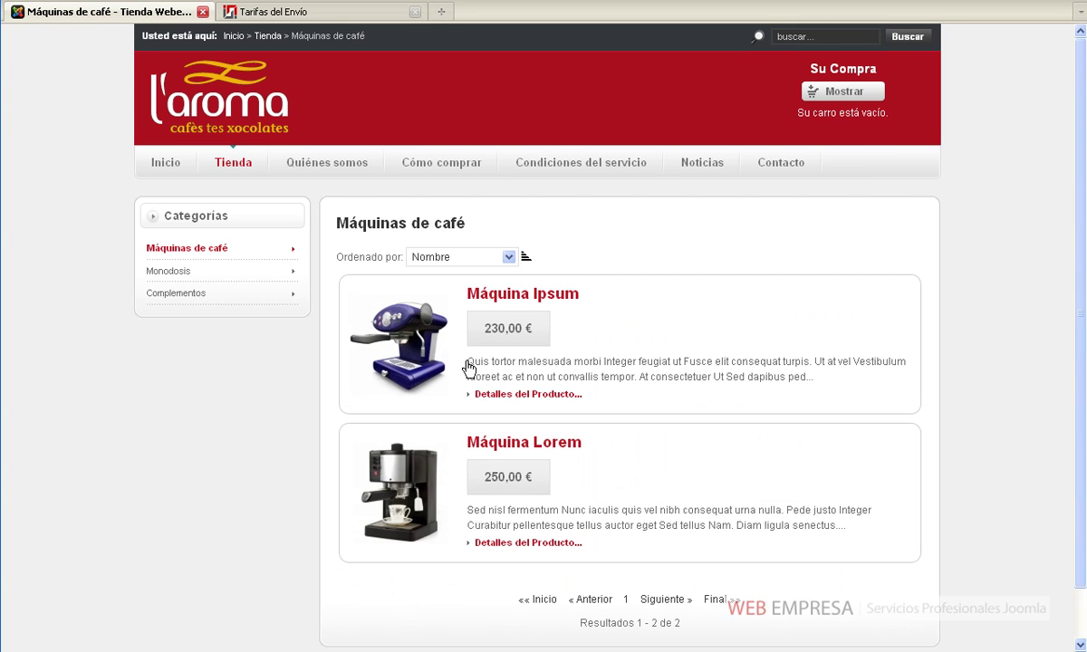
pyautogui.click(532, 302)
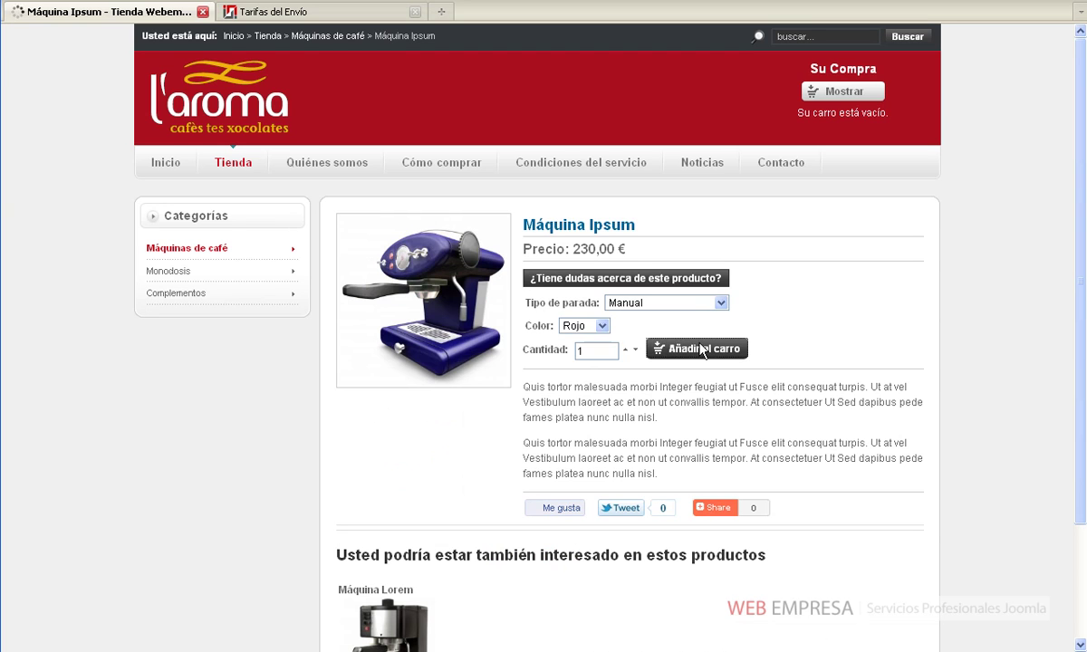
pyautogui.click(702, 351)
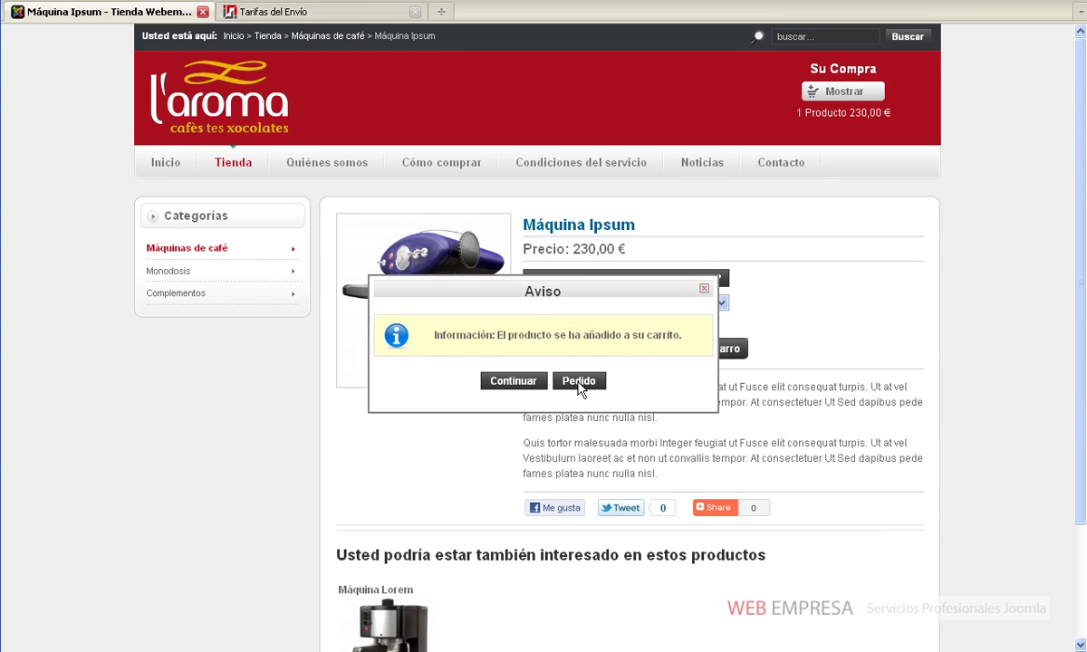
pyautogui.click(579, 381)
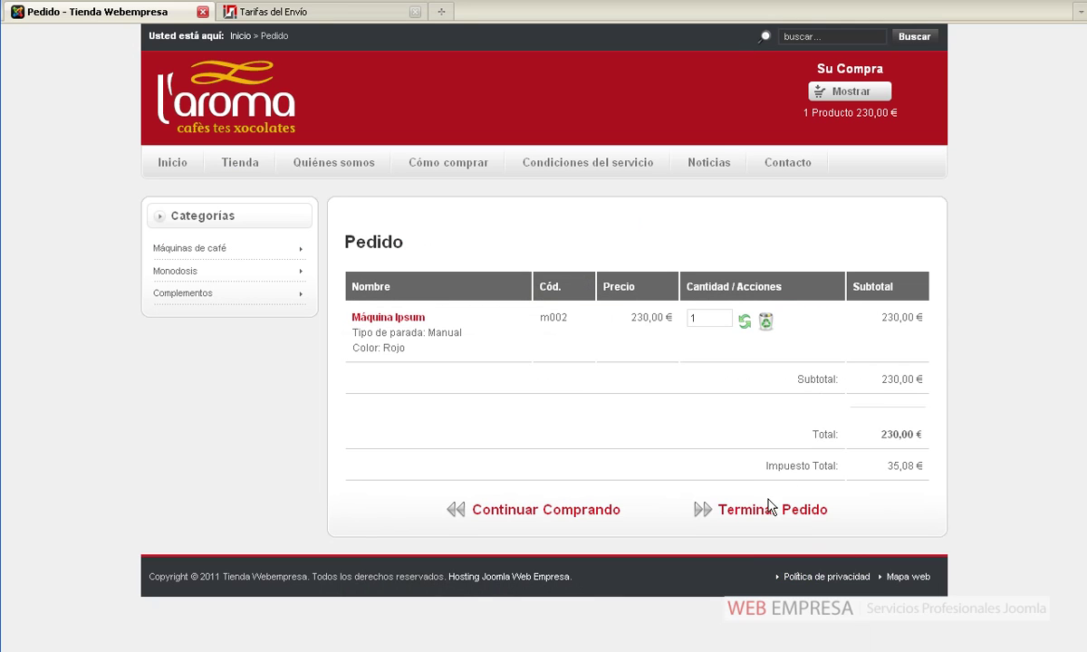
pyautogui.click(766, 513)
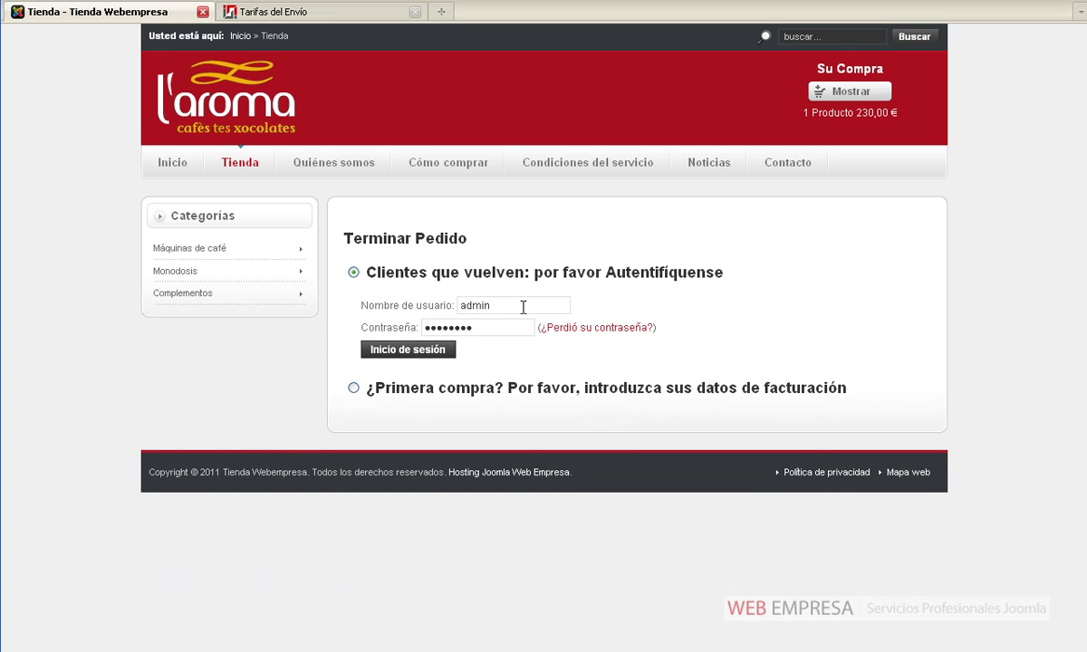
# Sign in at checkout with the customer's username and password, letting the browser remember it
pyautogui.doubleClick(522, 307)
pyautogui.write('pablo')
pyautogui.press('Tab')
pyautogui.write('1234567')
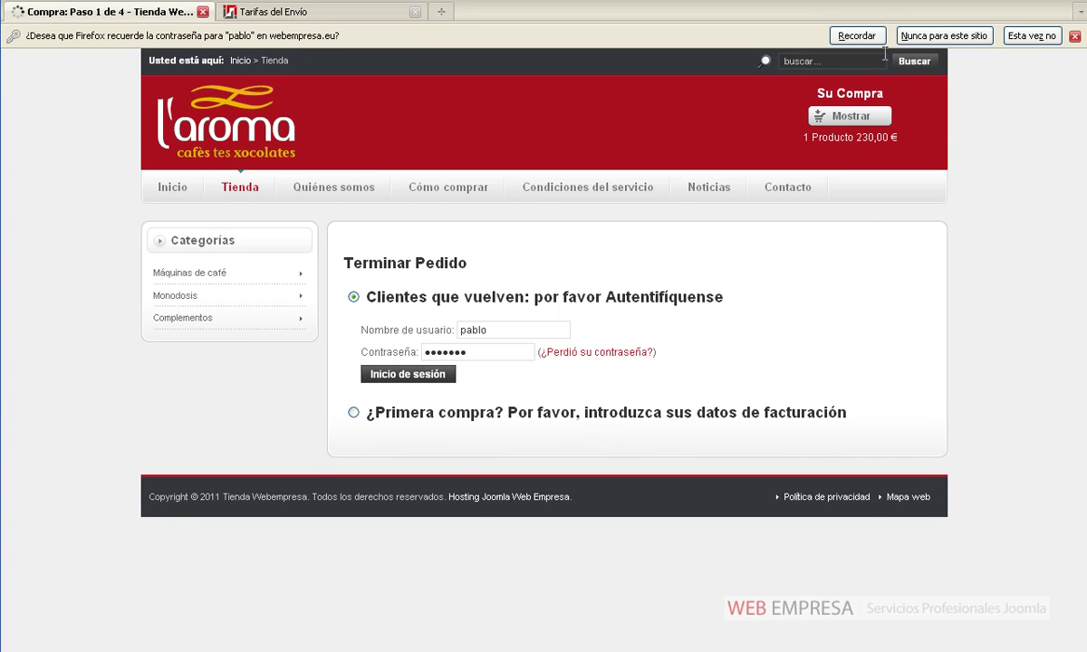
pyautogui.click(859, 35)
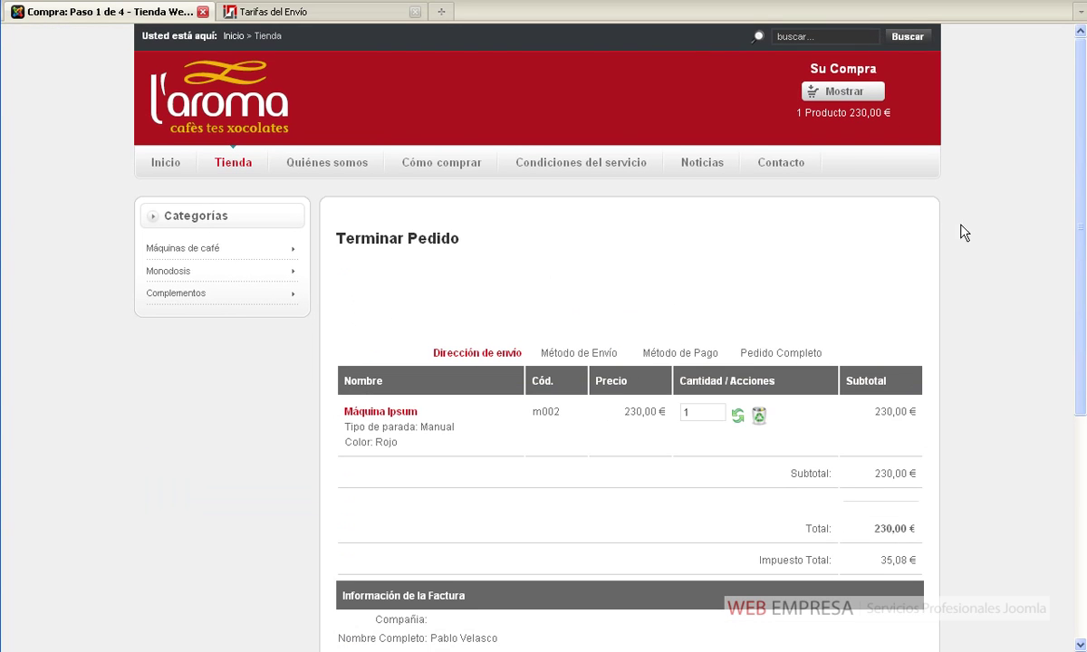
# Check the billing address, advance to the shipping step showing Paquete Azul at 5,90 €, then return to admin
pyautogui.scroll(-5, 966, 236)
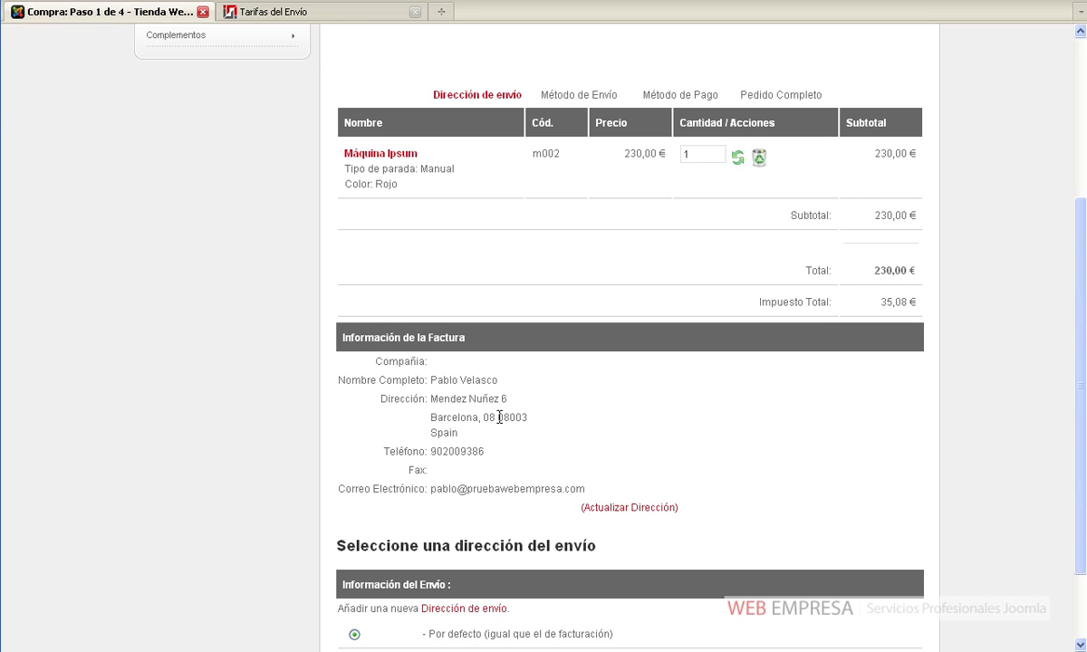
pyautogui.moveTo(499, 417); pyautogui.dragTo(525, 419)
pyautogui.click(577, 449)
pyautogui.scroll(-3, 577, 448)
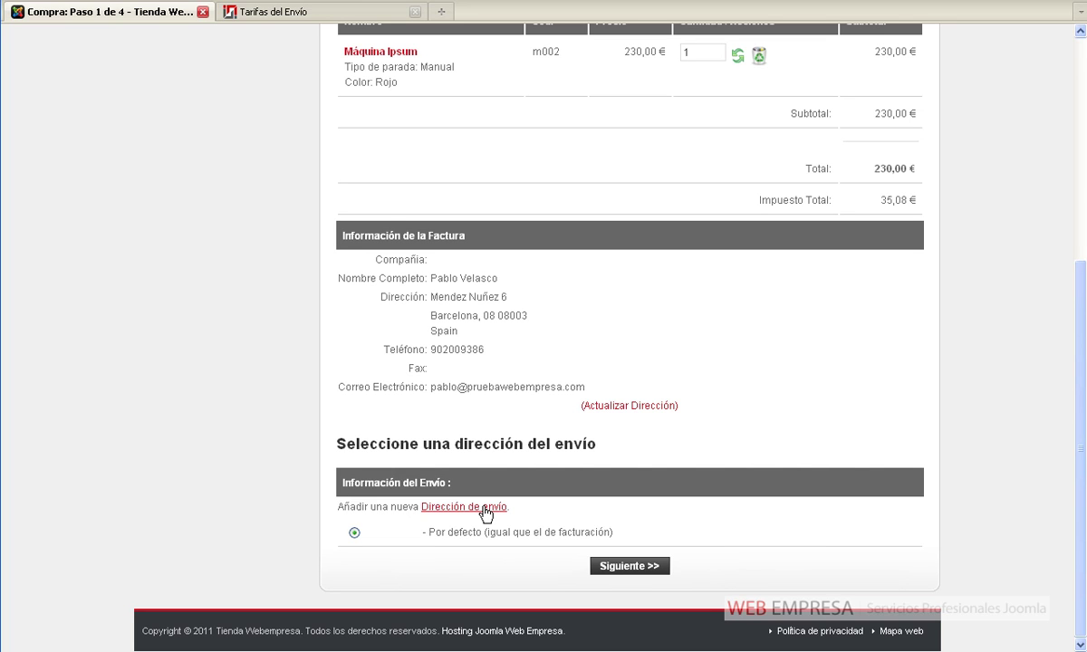
pyautogui.click(636, 567)
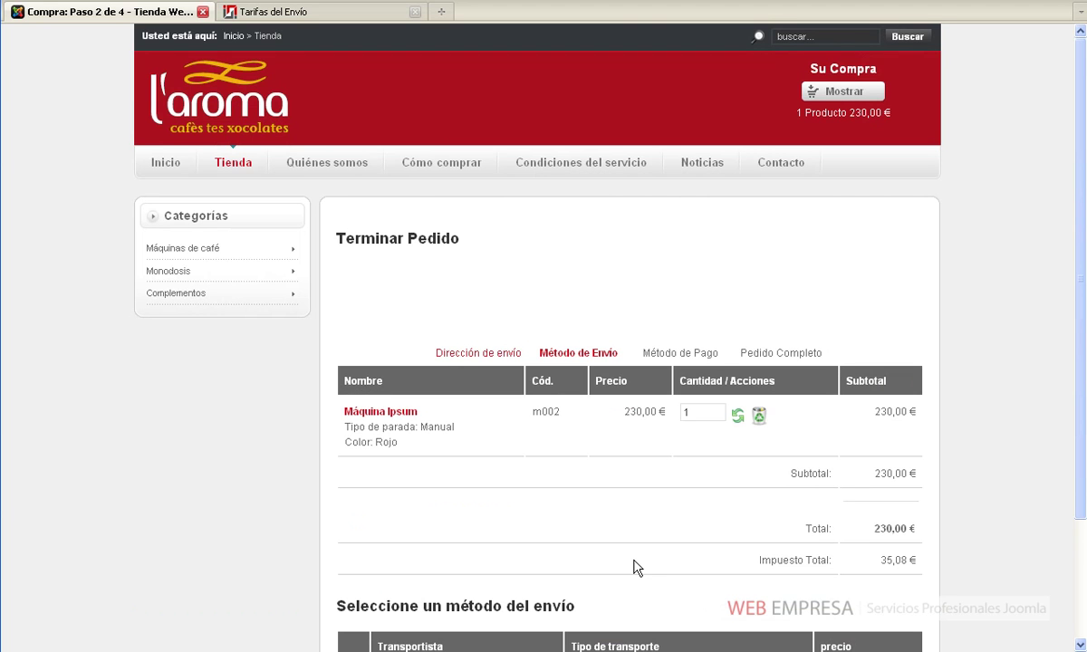
pyautogui.scroll(-3, 635, 569)
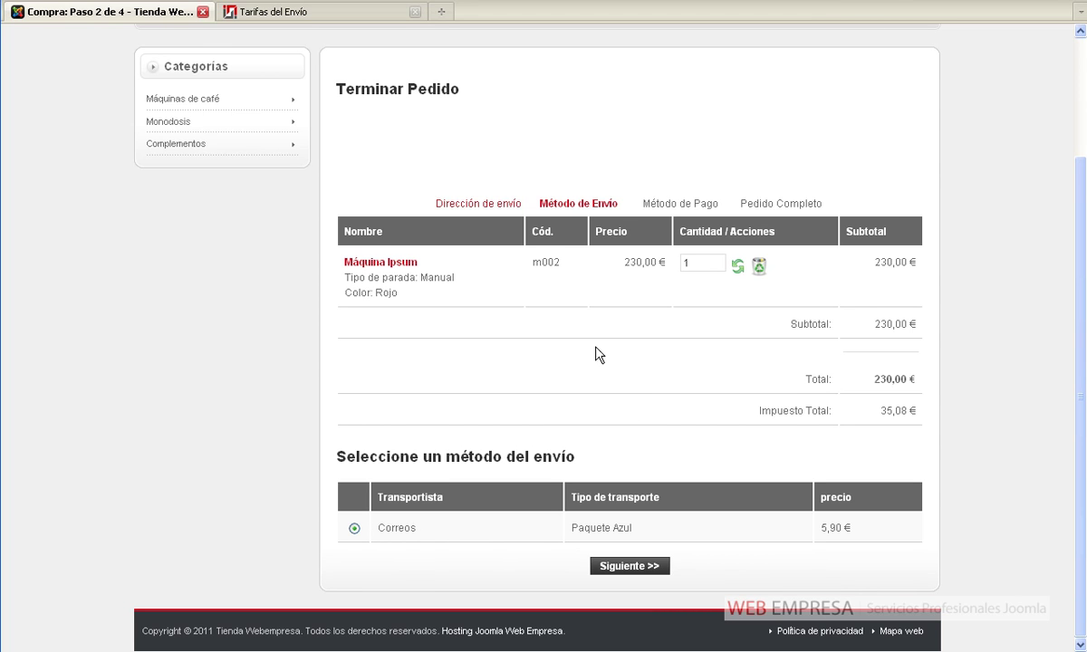
pyautogui.click(337, 11)
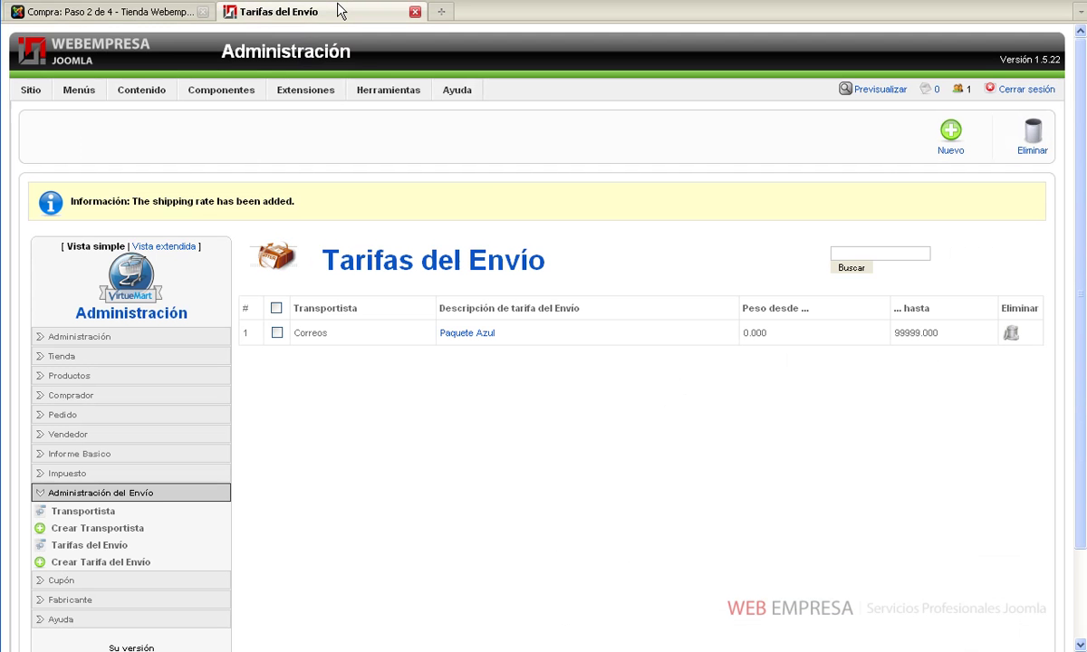
# Start a new rate described as Envío 24 horas for carrier Correos and country Spain
pyautogui.click(950, 133)
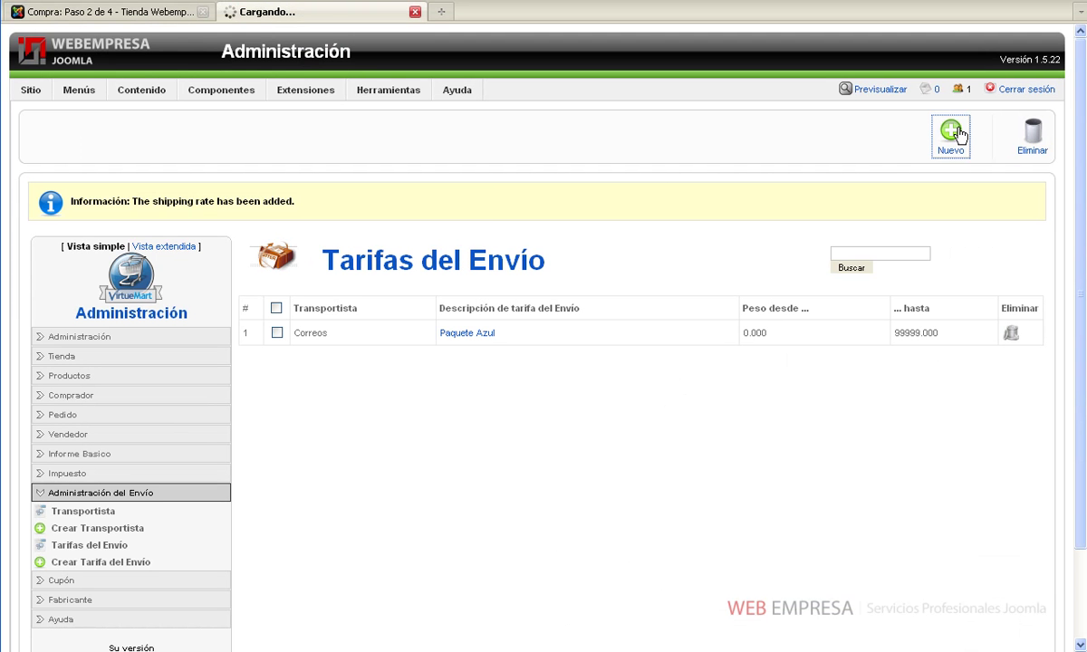
pyautogui.click(454, 254)
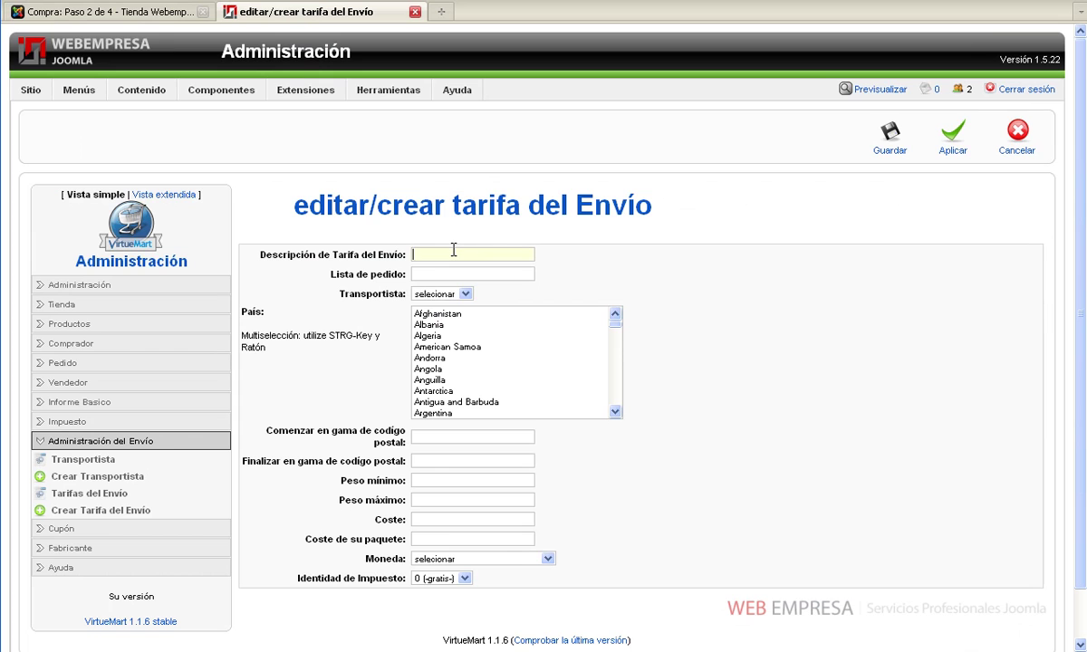
pyautogui.write('Envío')
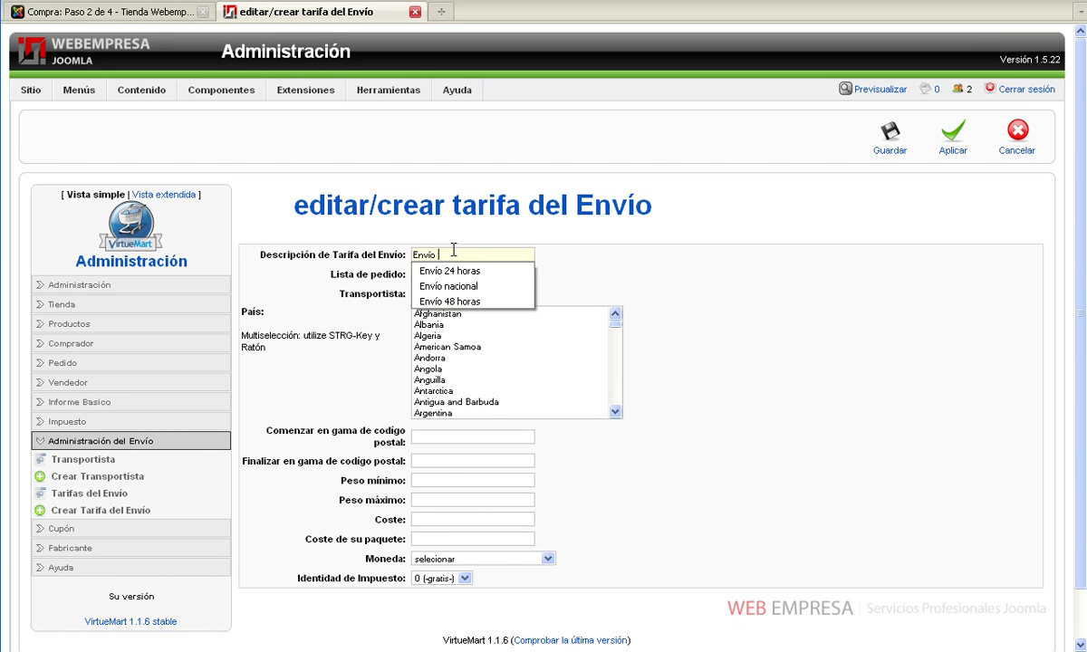
pyautogui.press('Down')
pyautogui.press('Tab')
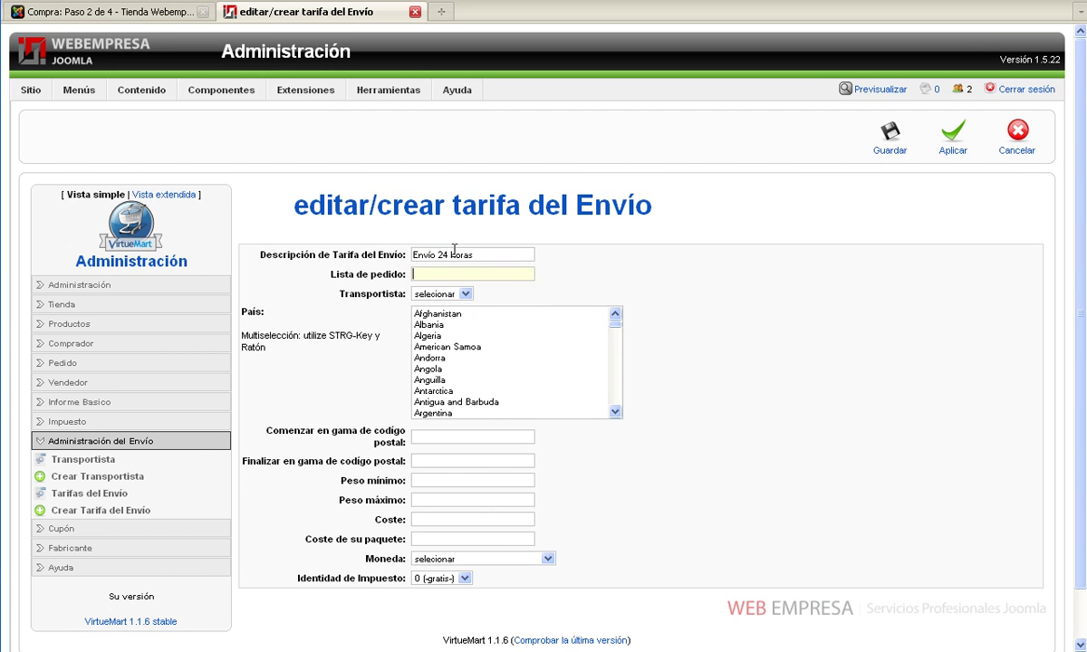
pyautogui.click(464, 294)
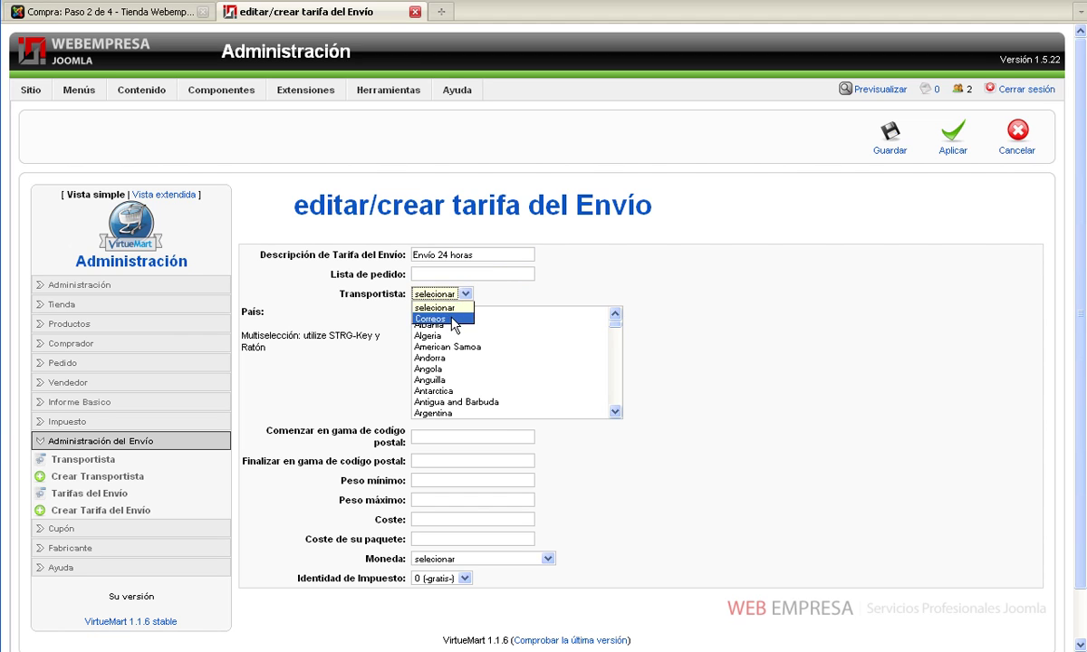
pyautogui.click(433, 314)
pyautogui.click(442, 347)
pyautogui.press('s')
pyautogui.scroll(-6, 447, 347)
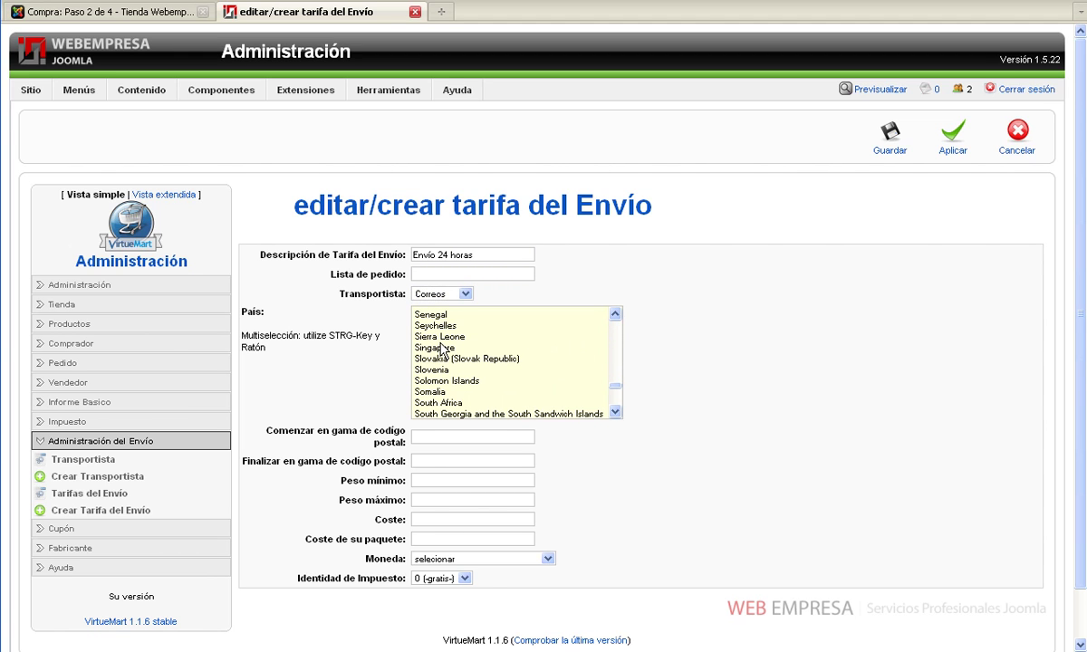
pyautogui.click(616, 412)
pyautogui.click(616, 412)
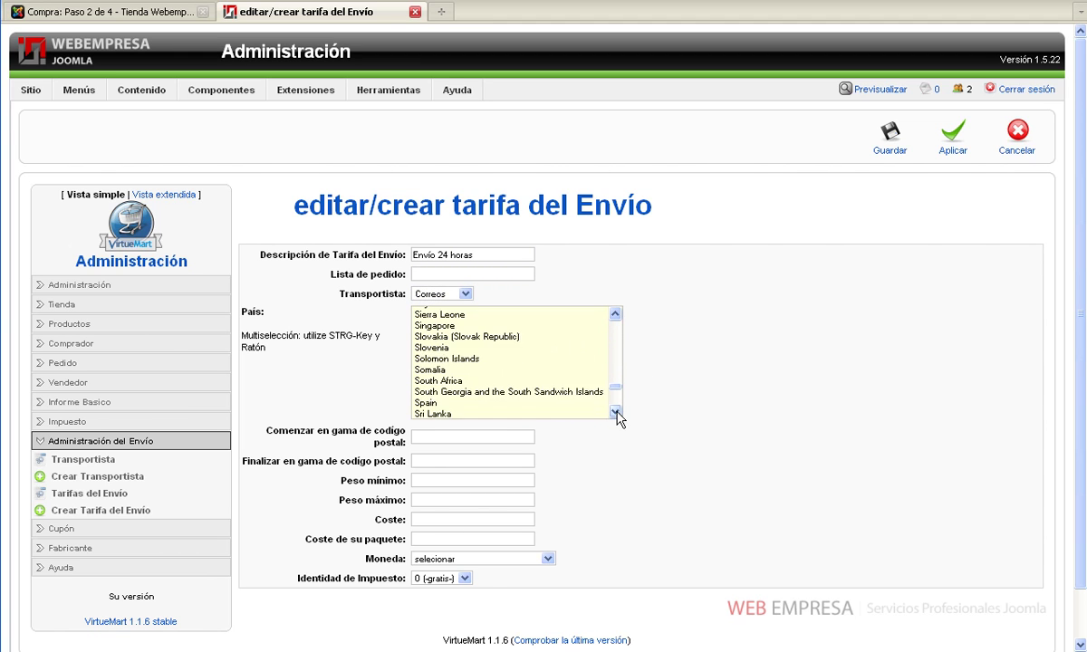
pyautogui.click(616, 413)
pyautogui.click(616, 412)
pyautogui.click(426, 381)
# Set postal codes 00000–99999, weight 0–99999 and shipping cost 8
pyautogui.click(461, 437)
pyautogui.write('00000')
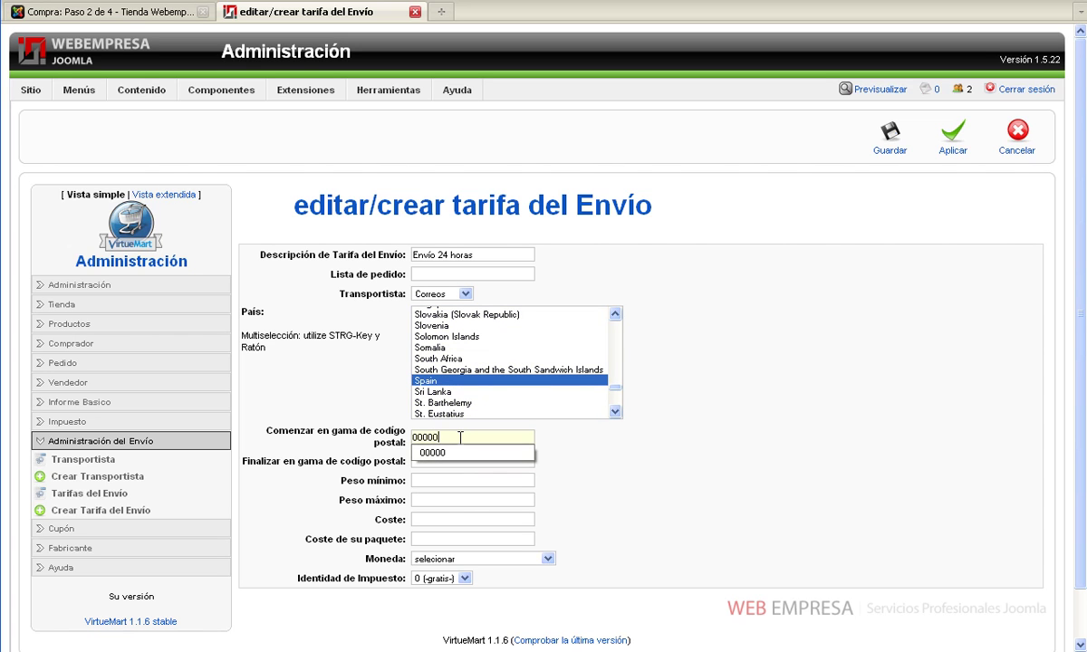
pyautogui.press('Tab')
pyautogui.write('99999')
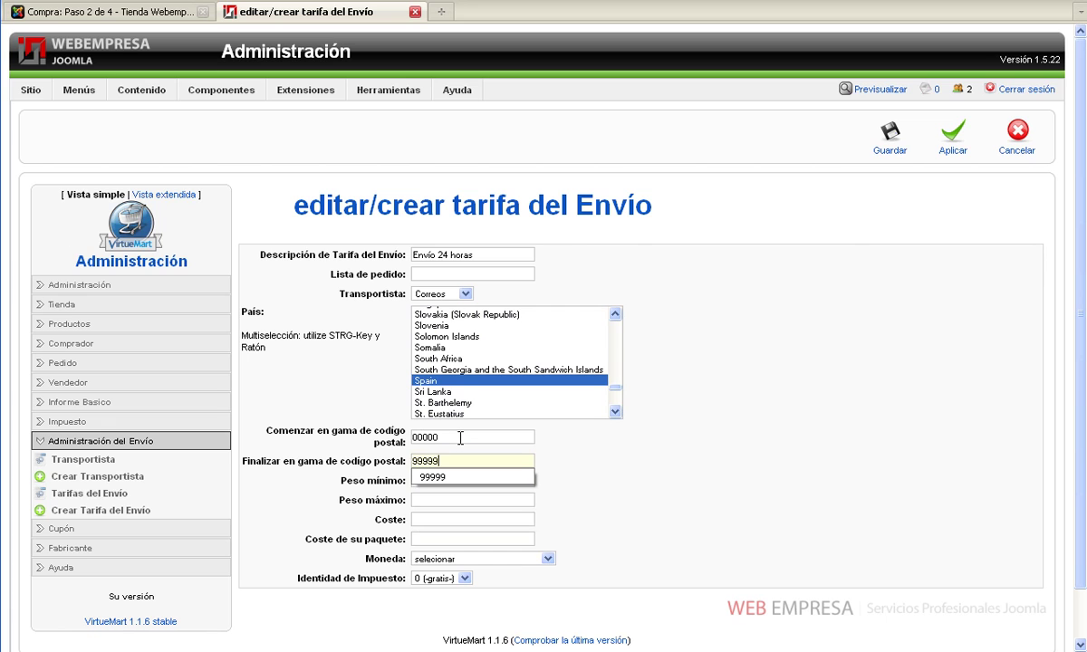
pyautogui.press('Tab')
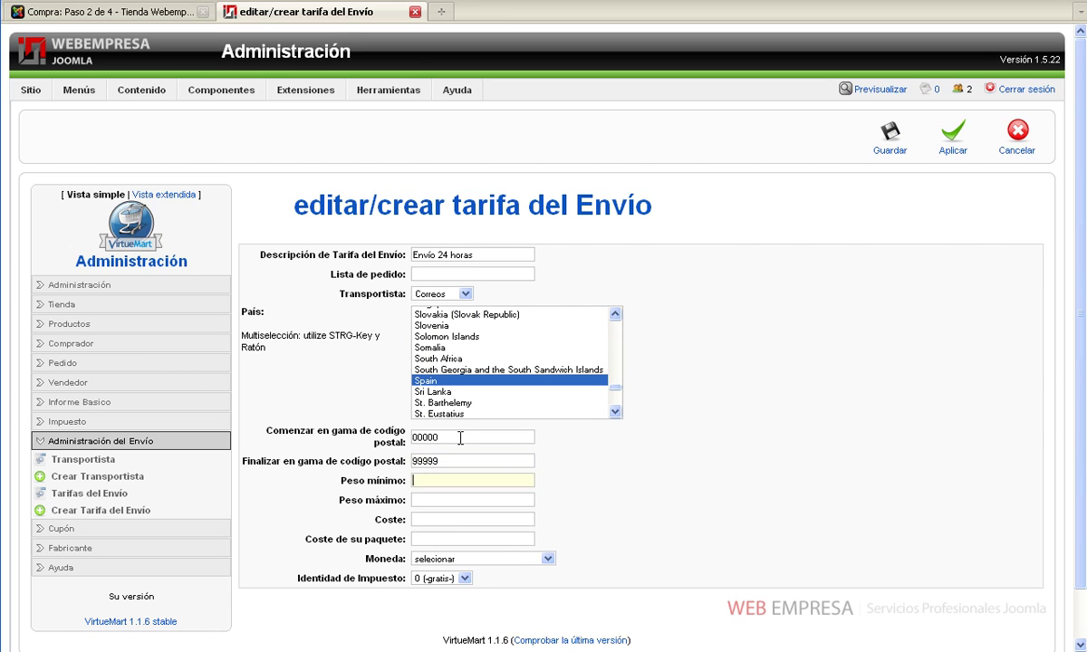
pyautogui.write('0')
pyautogui.press('Tab')
pyautogui.write('99999')
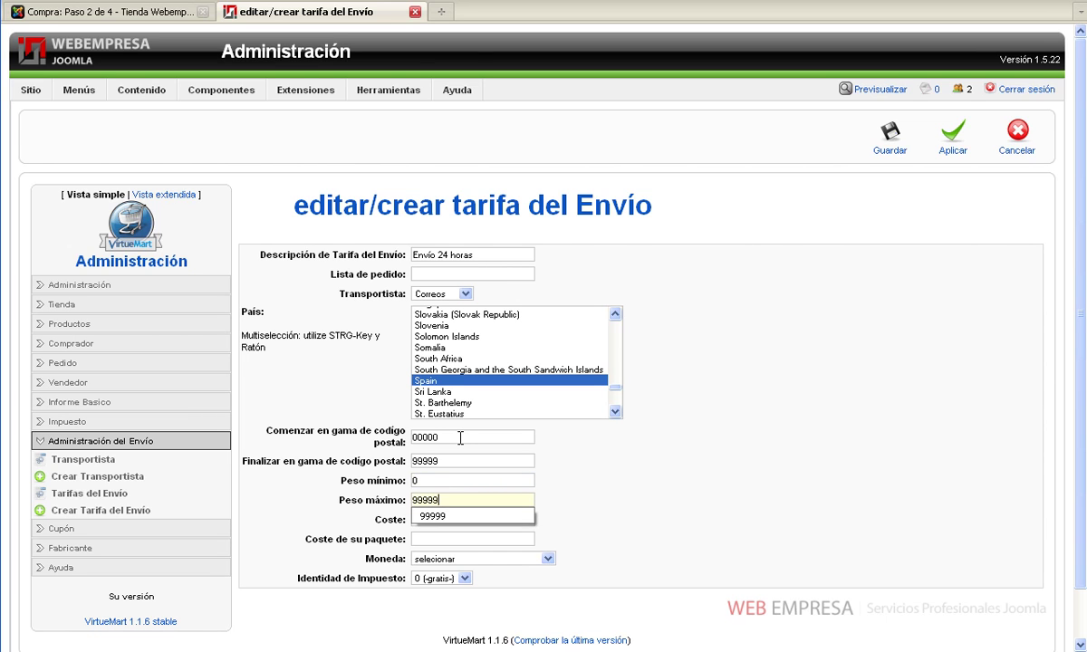
pyautogui.press('Tab')
pyautogui.write('8')
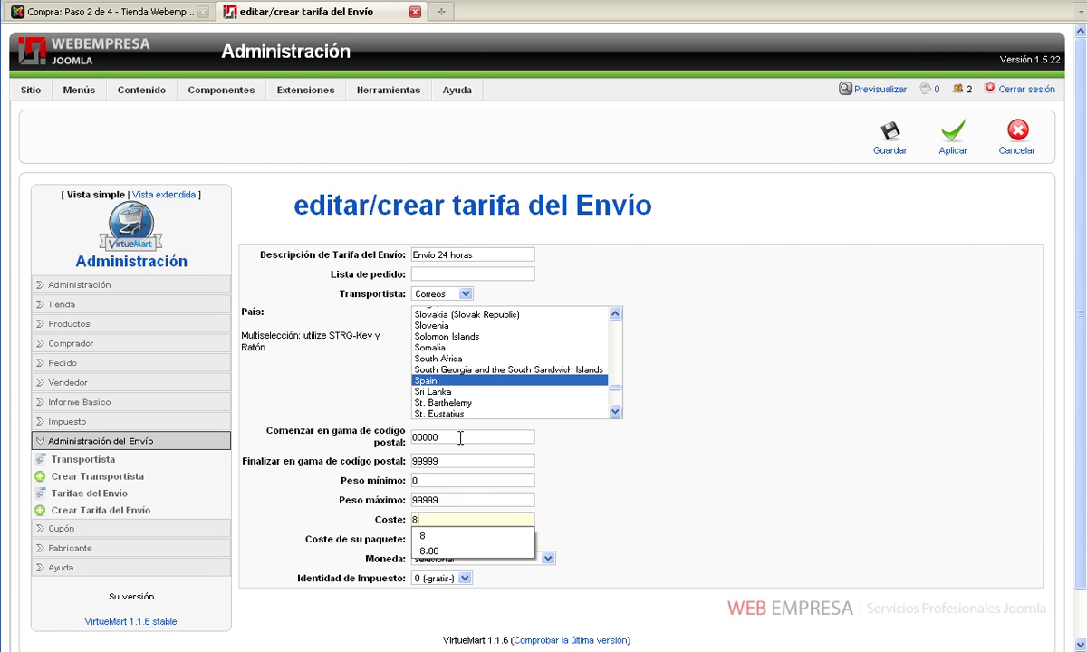
pyautogui.click(655, 505)
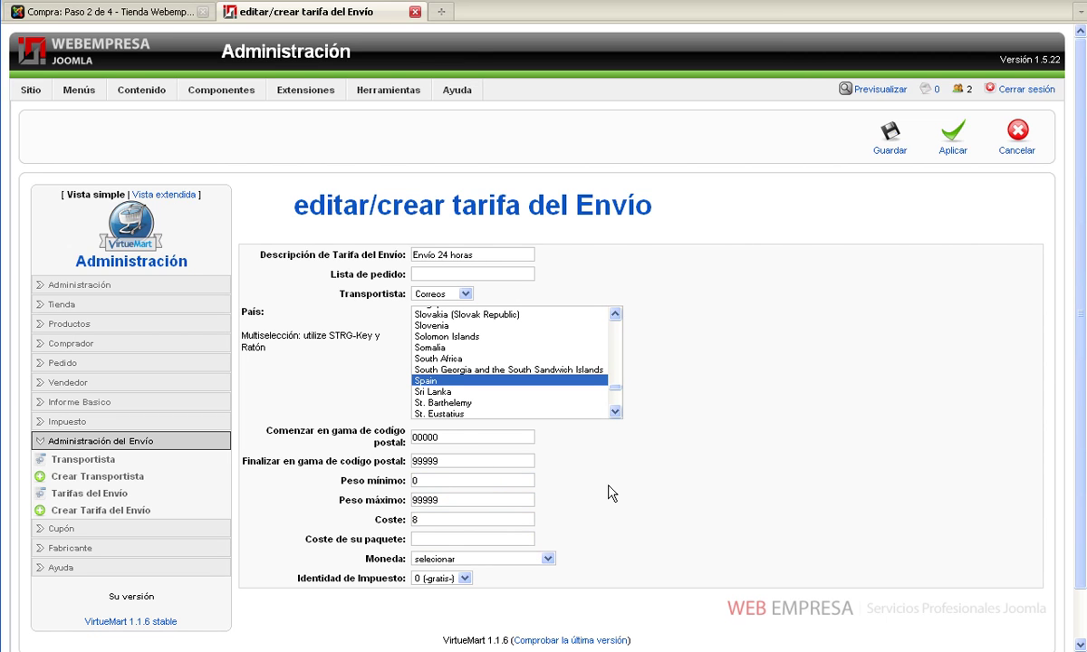
# Set currency Euro and tax 3 (18%), then save the Envío 24 horas rate
pyautogui.click(467, 559)
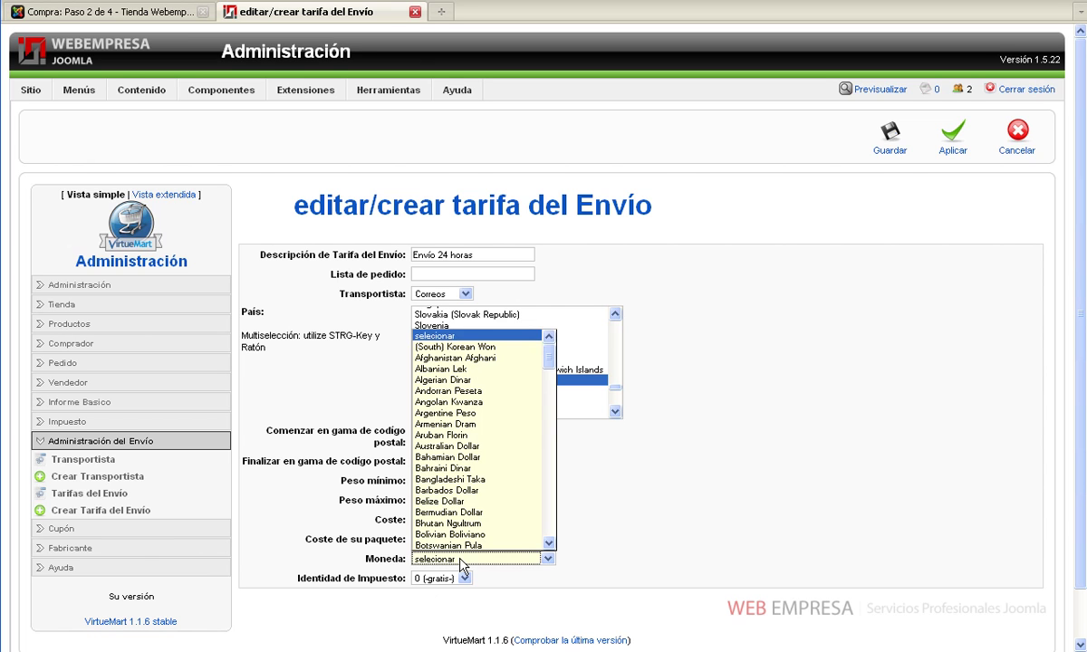
pyautogui.scroll(-15, 472, 516)
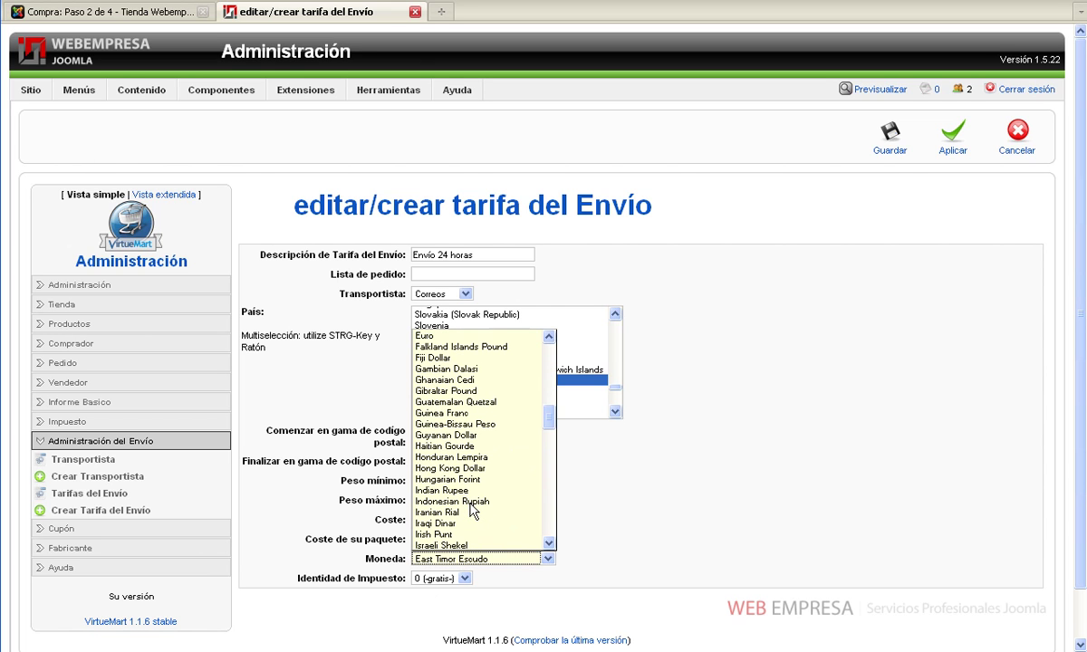
pyautogui.click(426, 336)
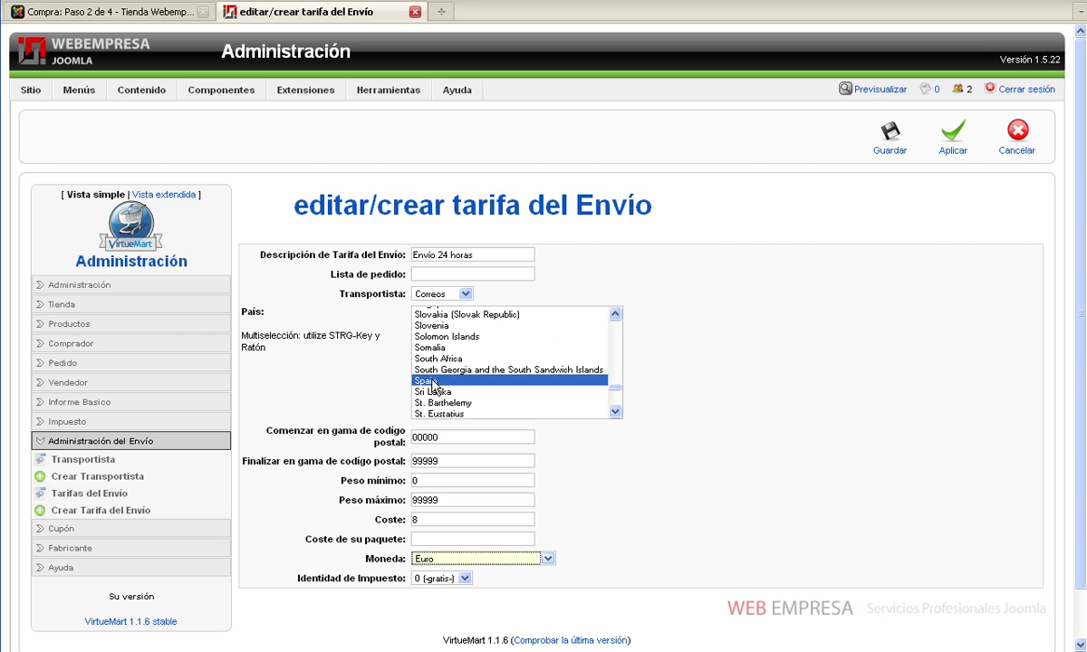
pyautogui.click(435, 580)
pyautogui.click(427, 604)
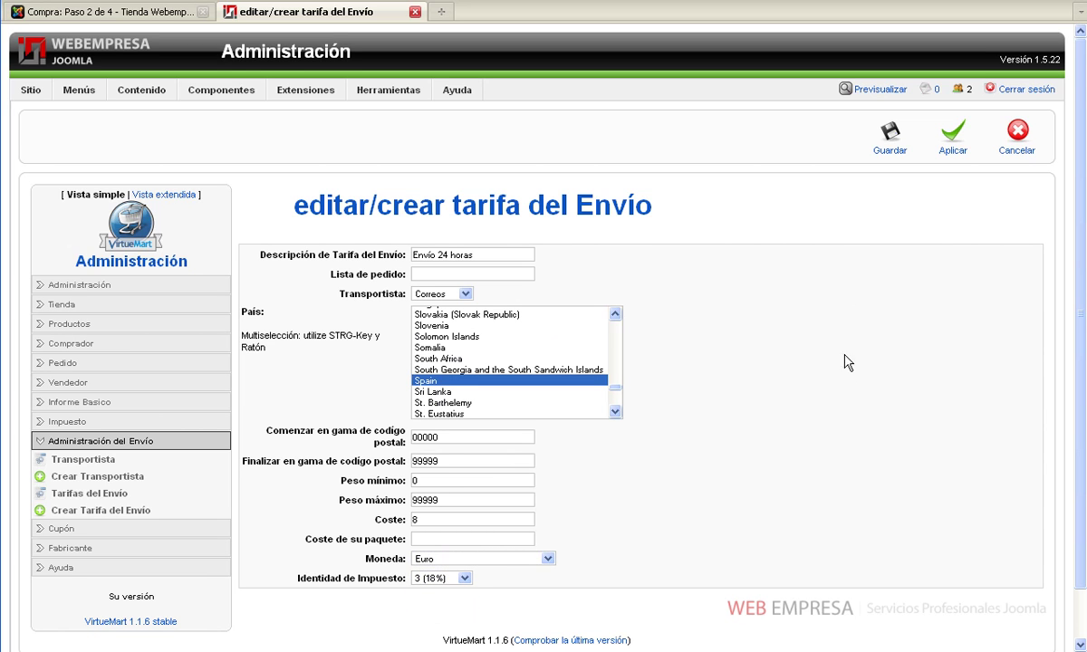
pyautogui.click(892, 137)
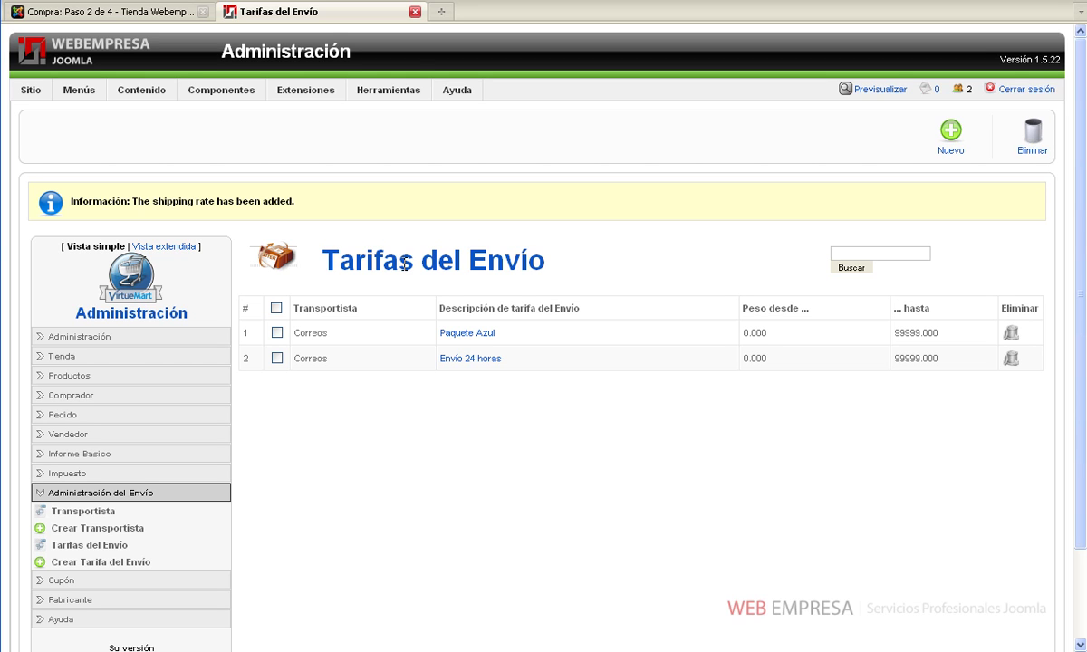
pyautogui.click(159, 13)
# Redo the checkout shipping step and try Envío 24 horas (9,44 €) and Paquete Azul (5,90 €)
pyautogui.click(480, 204)
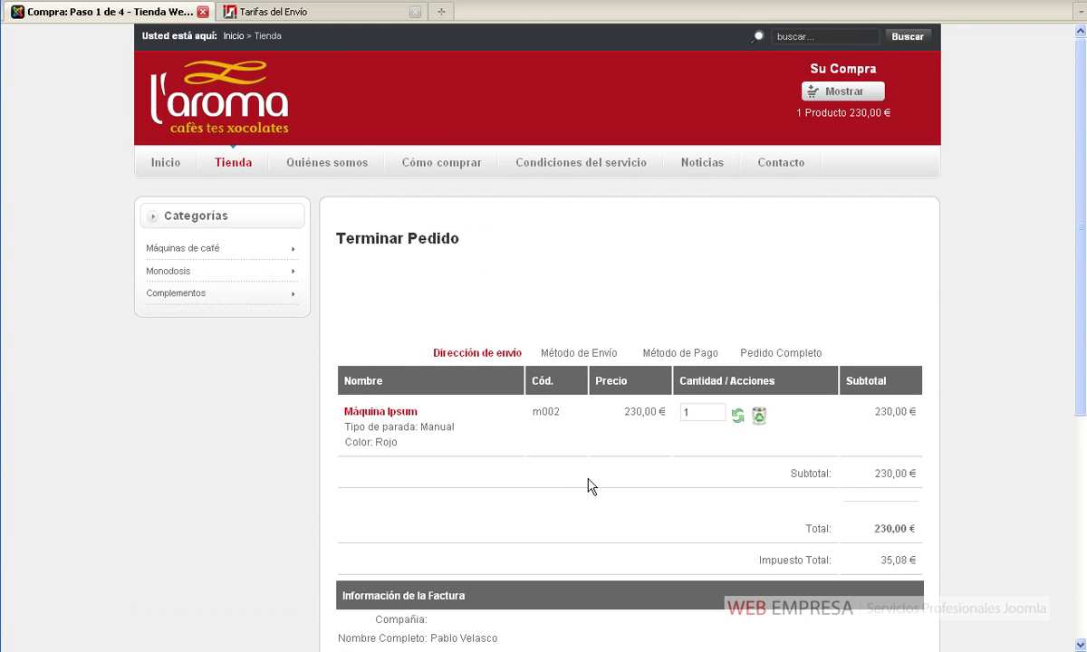
pyautogui.scroll(-7, 591, 486)
pyautogui.click(623, 566)
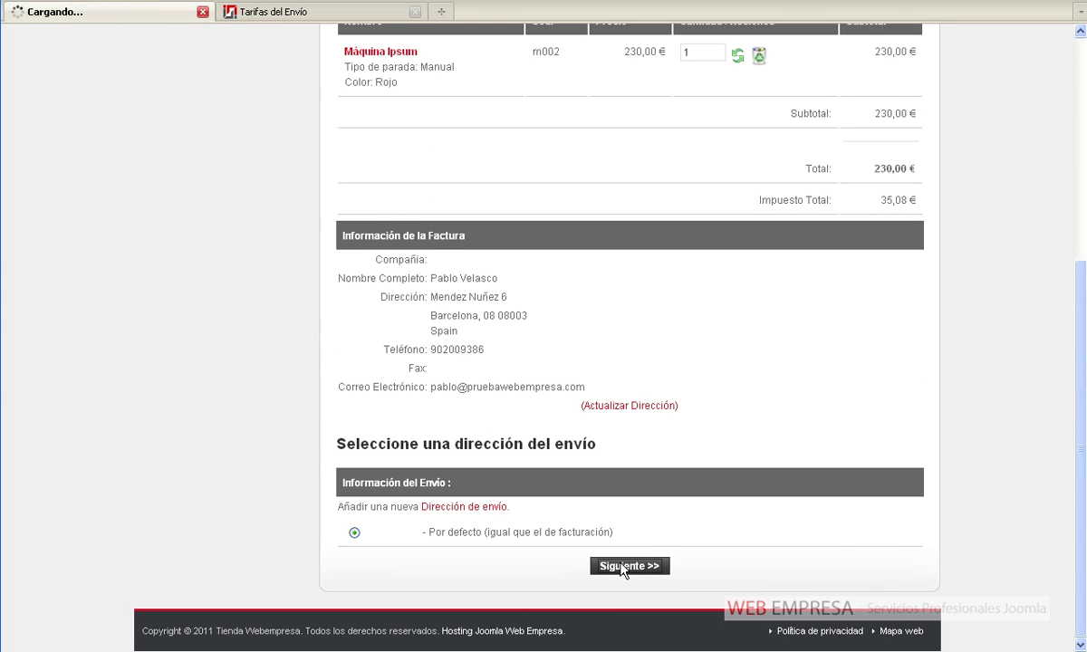
pyautogui.scroll(-4, 623, 570)
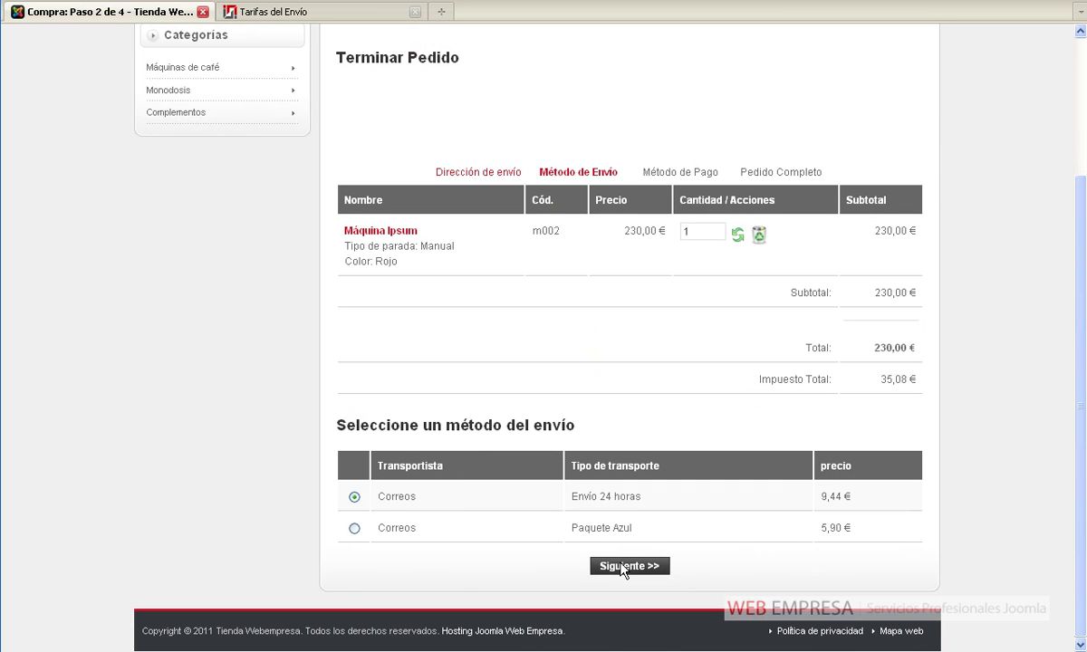
pyautogui.click(354, 528)
pyautogui.click(354, 498)
pyautogui.click(355, 529)
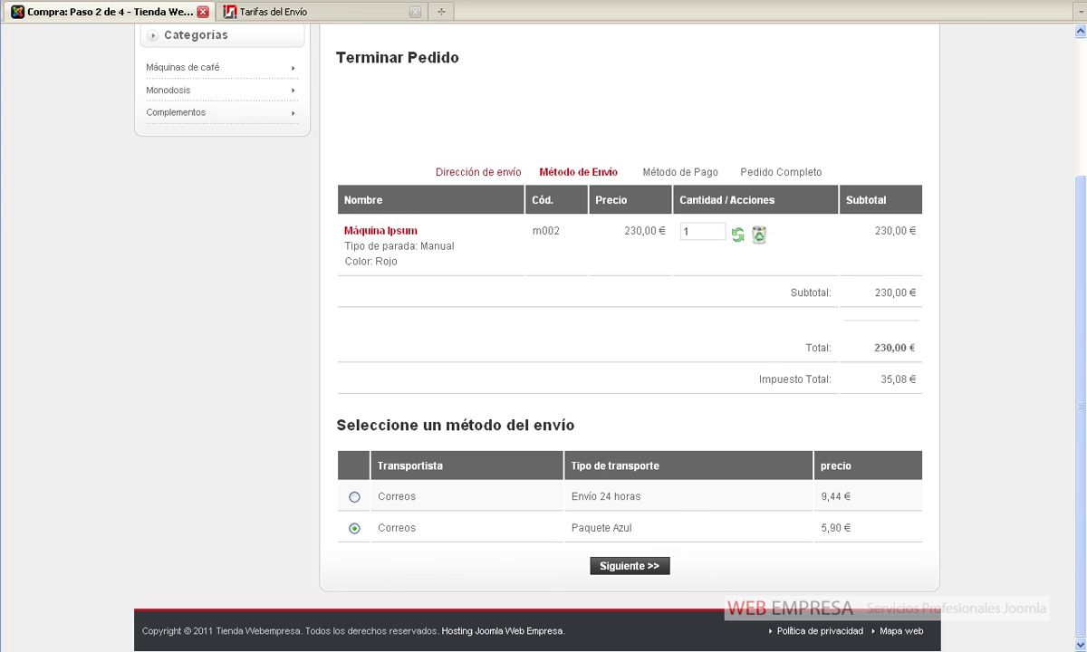
pyautogui.click(344, 12)
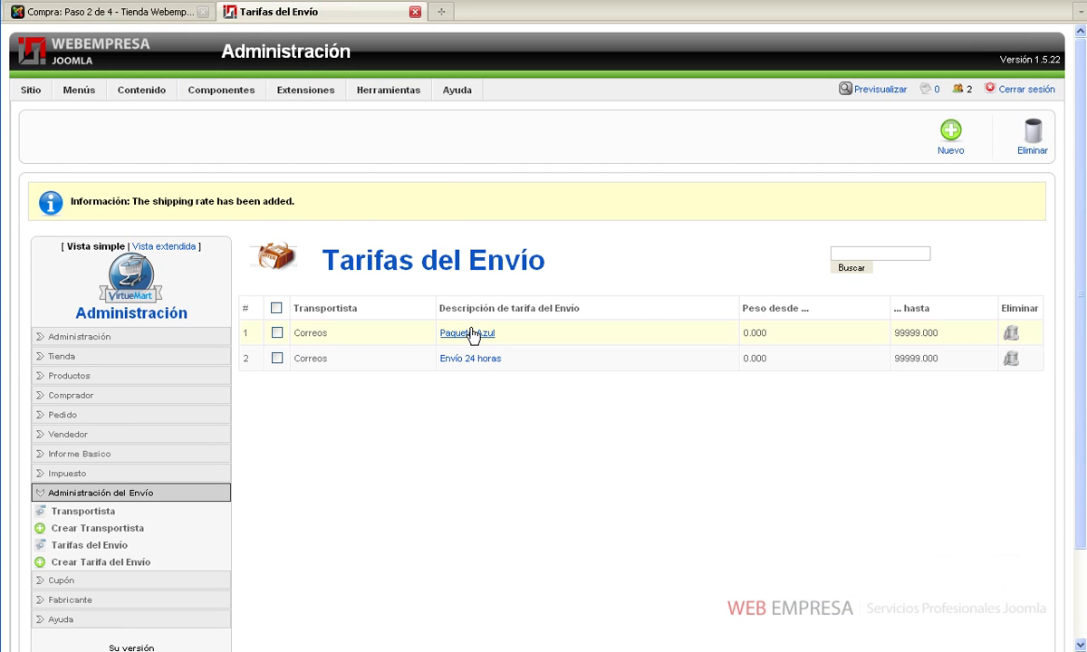
# Change Paquete Azul's description to 'Paquete Azul (0-5 Kg.)', maximum weight to 5, and save
pyautogui.click(471, 333)
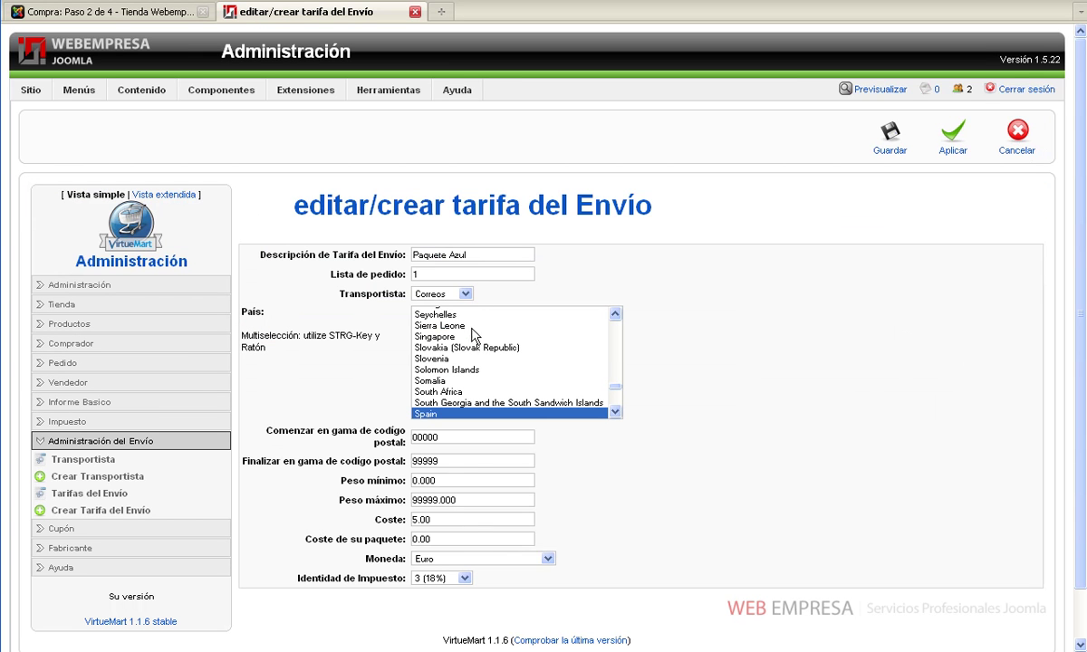
pyautogui.click(483, 253)
pyautogui.write('(0-5 Kg.)')
pyautogui.doubleClick(468, 496)
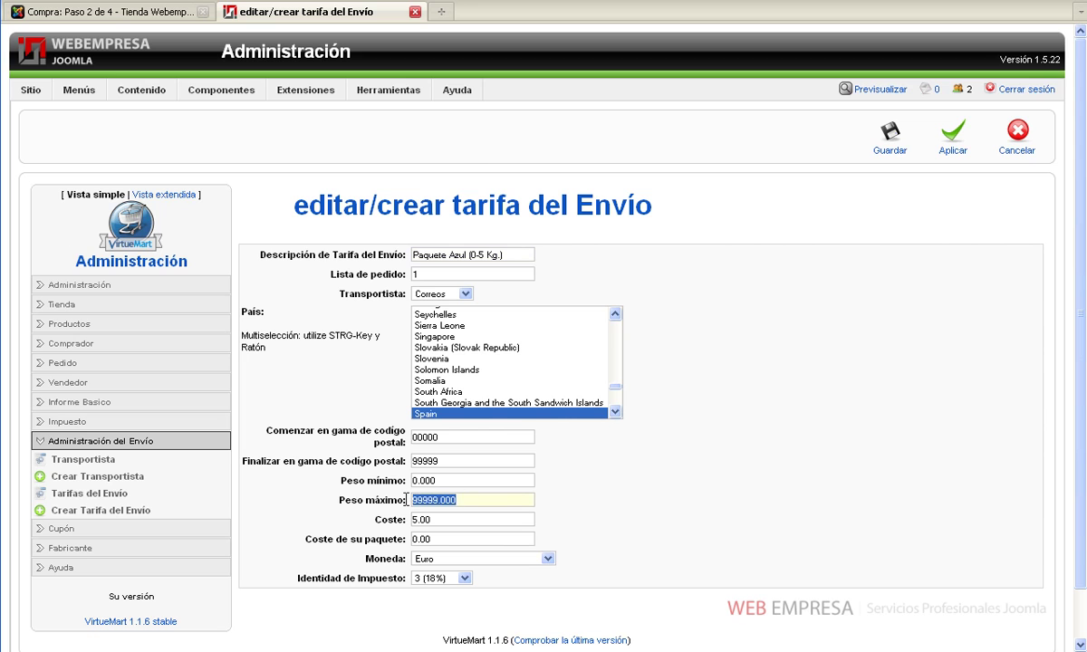
pyautogui.moveTo(439, 497); pyautogui.dragTo(401, 495)
pyautogui.write('5')
pyautogui.moveTo(489, 254); pyautogui.dragTo(375, 235)
pyautogui.hotkey('ctrl', 'c')
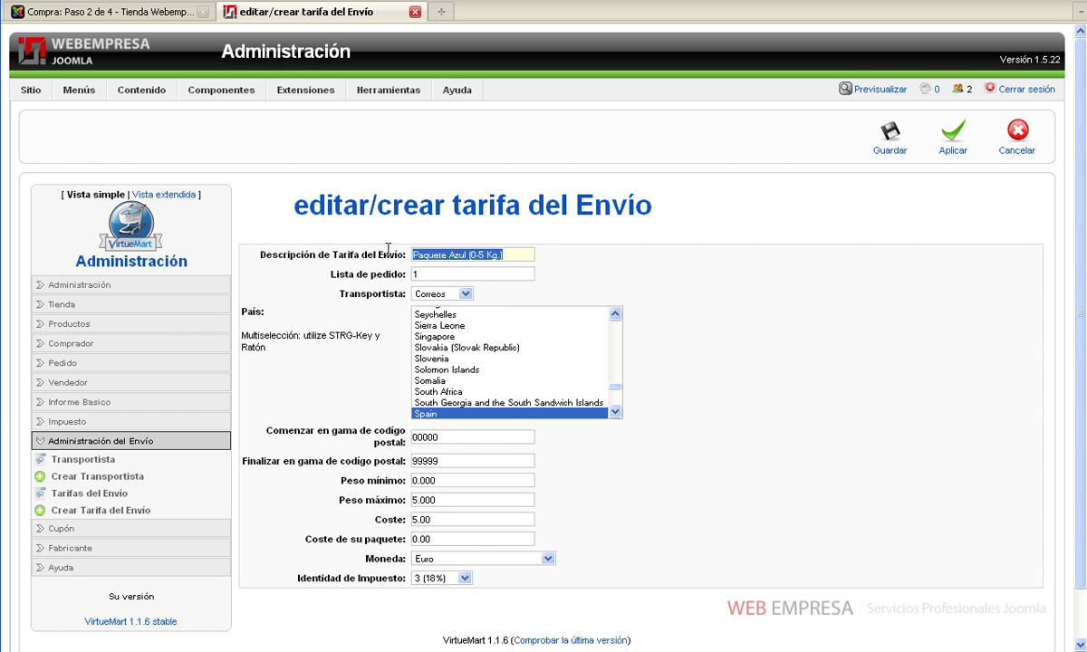
pyautogui.click(891, 134)
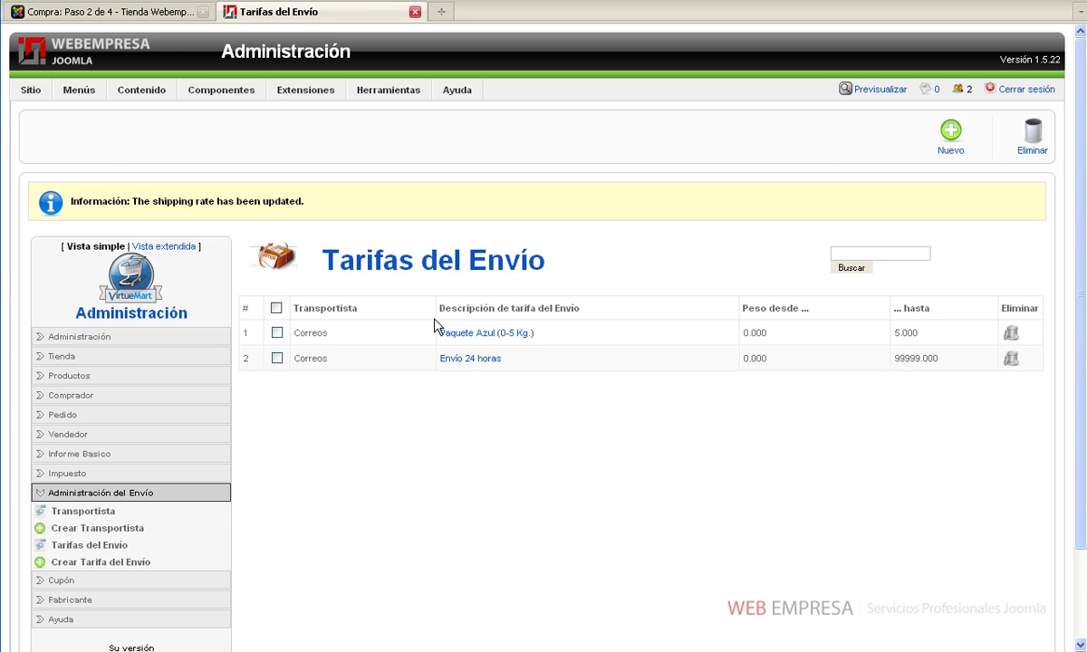
# Replace the Envío 24 horas description with 'Paquete Azul (5-100 Kg.)'
pyautogui.click(471, 361)
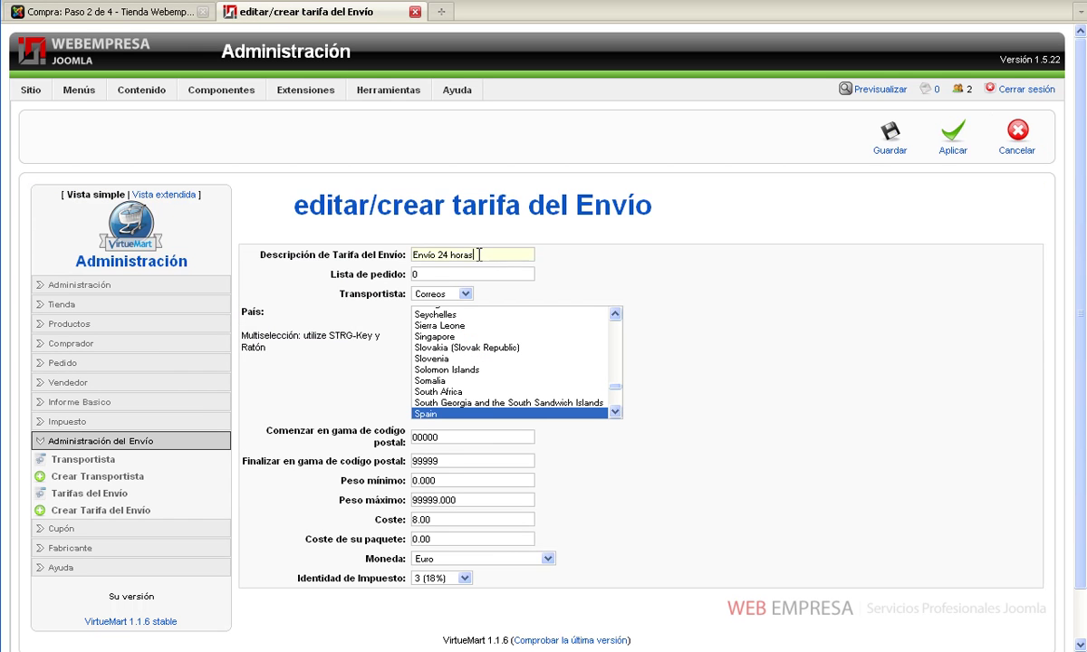
pyautogui.moveTo(476, 254); pyautogui.dragTo(412, 253)
pyautogui.hotkey('ctrl', 'v')
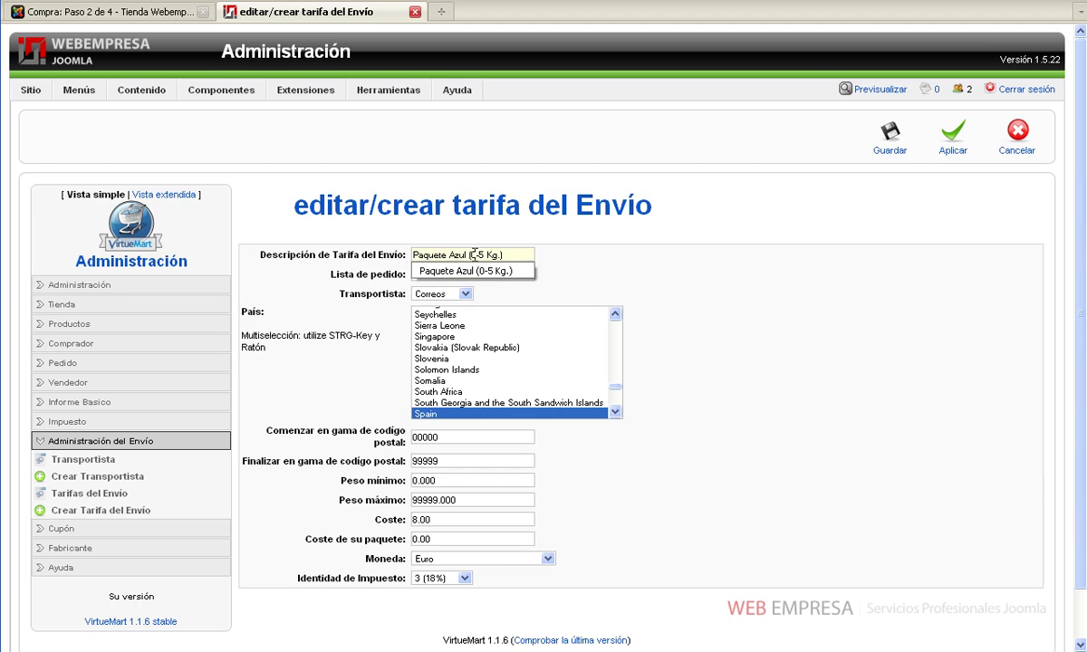
pyautogui.write('5-100')
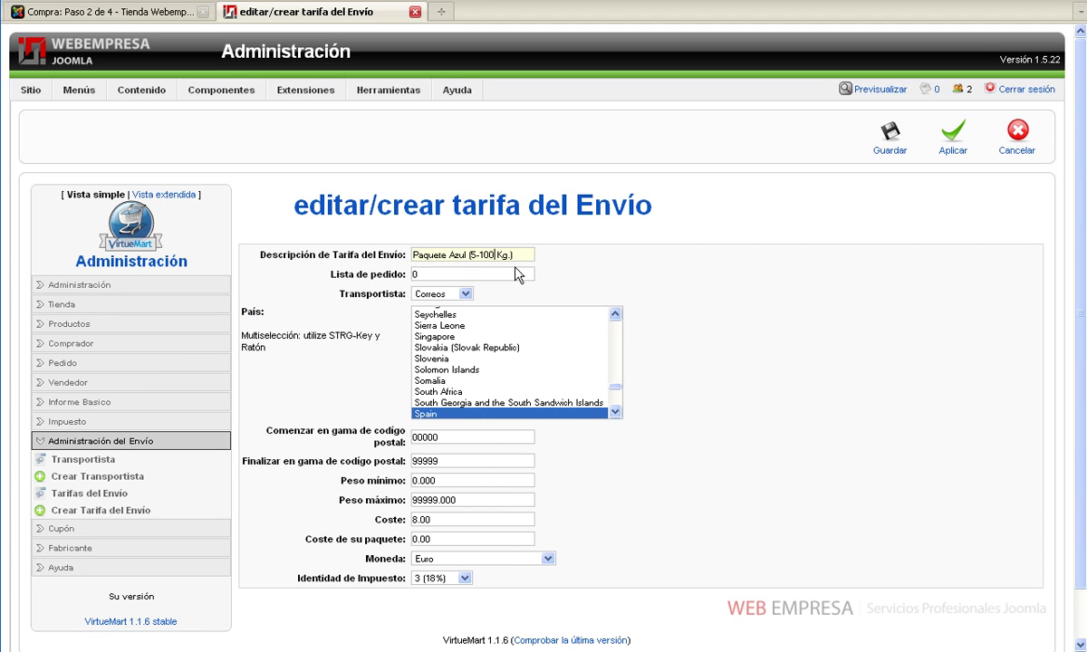
# Set the minimum weight to 5.001 and the cost to 7.00, then save the rate
pyautogui.click(413, 480)
pyautogui.moveTo(413, 480); pyautogui.dragTo(425, 481)
pyautogui.write('5.001')
pyautogui.click(413, 519)
pyautogui.moveTo(413, 519); pyautogui.dragTo(420, 519)
pyautogui.write('7')
pyautogui.click(823, 448)
pyautogui.click(883, 134)
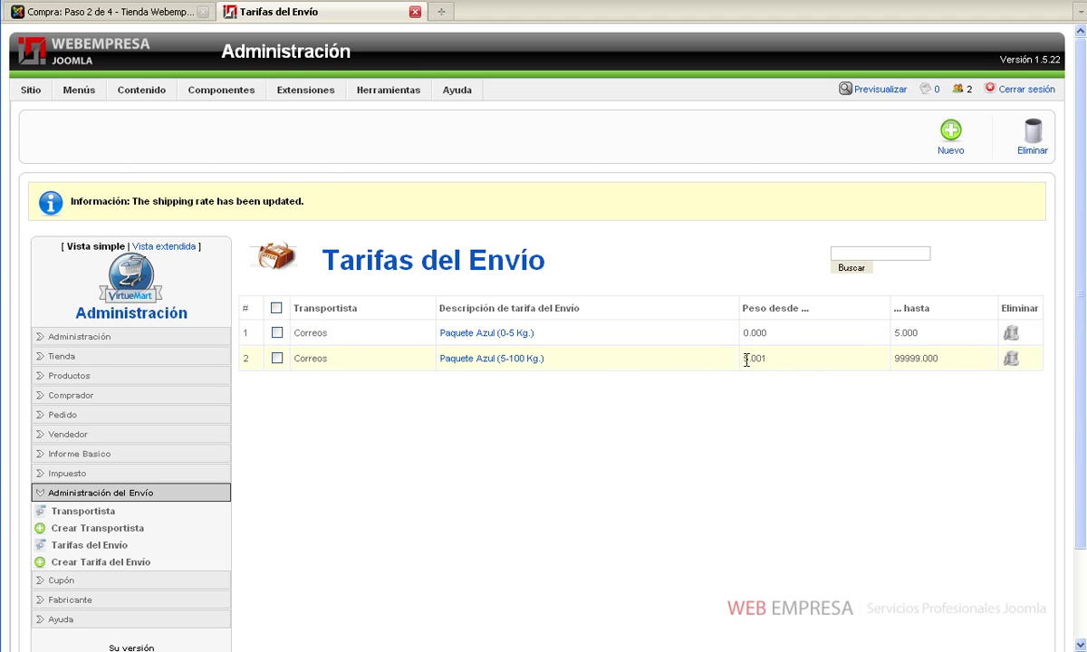
# Re-run checkout to confirm only Paquete Azul (0-5 Kg.) at 5,90 € is offered, then open the cart
pyautogui.click(160, 19)
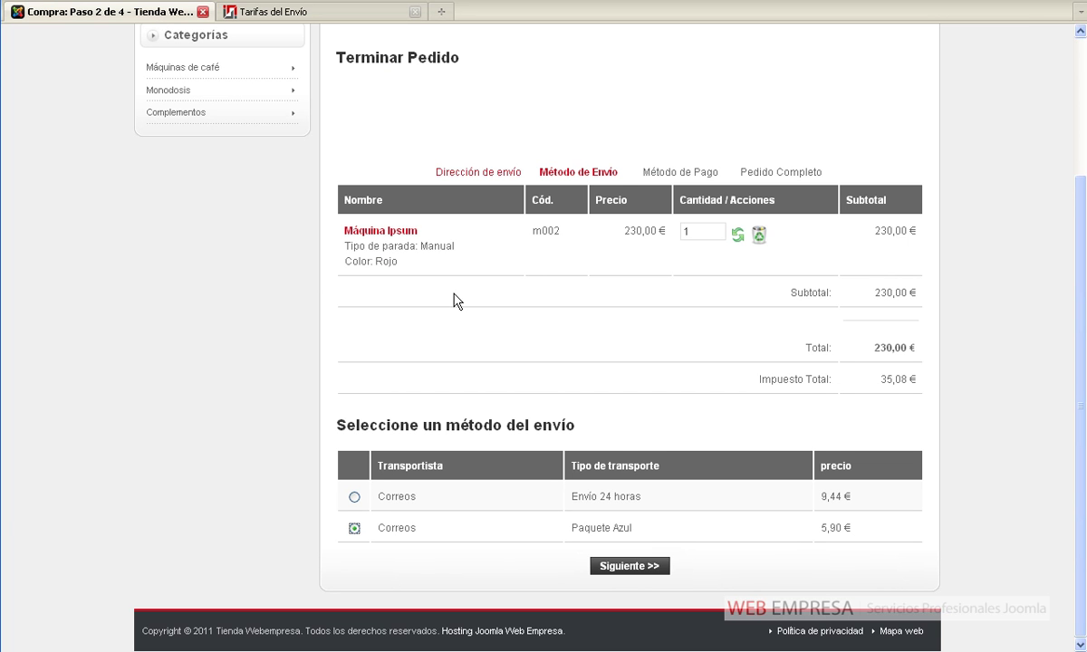
pyautogui.click(480, 173)
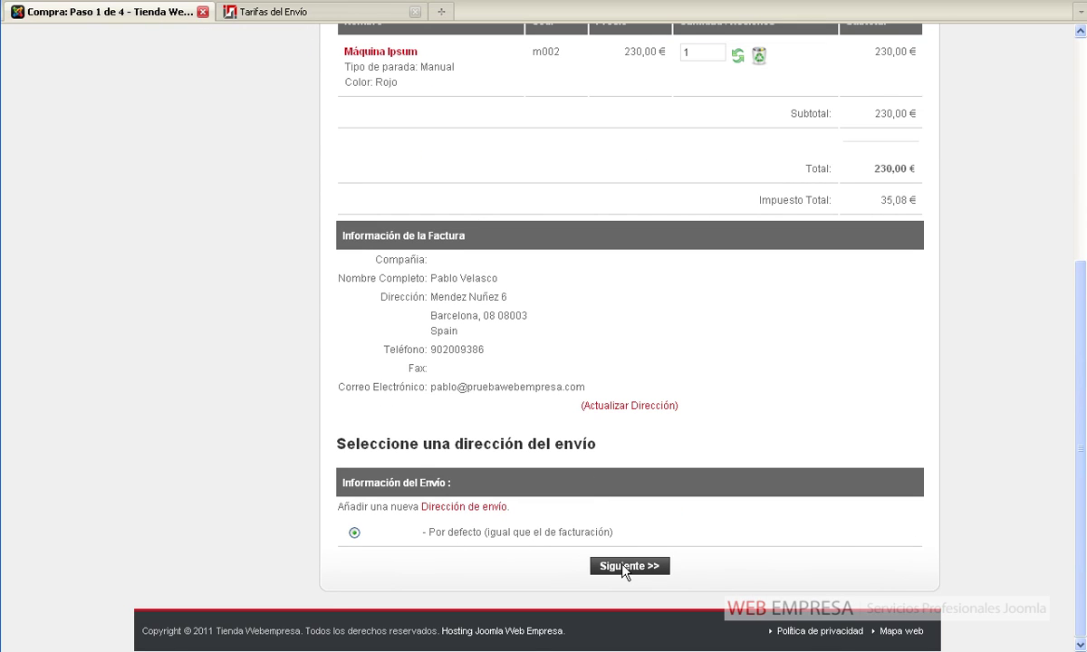
pyautogui.click(624, 567)
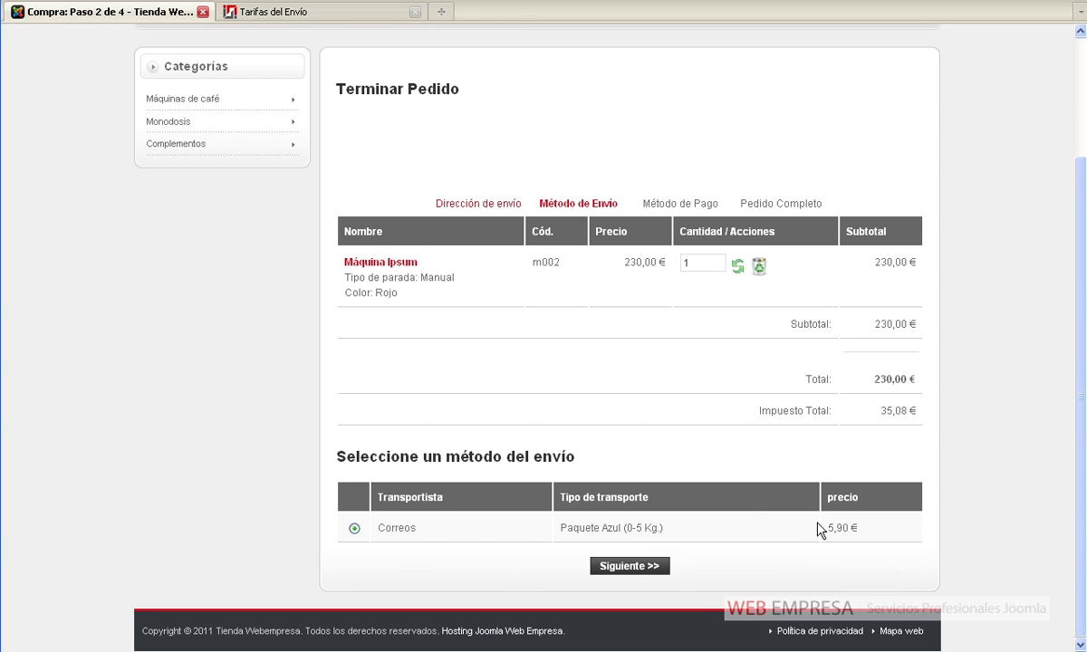
pyautogui.scroll(3, 833, 522)
pyautogui.click(827, 98)
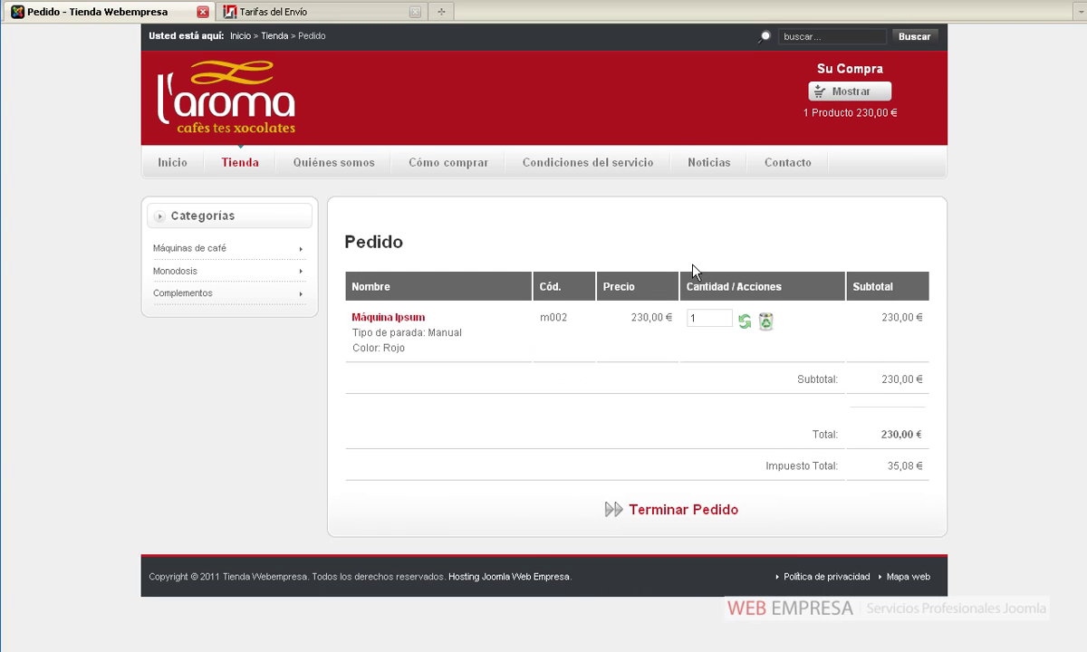
# Change the Máquina Ipsum cart quantity to 2 and update the cart
pyautogui.doubleClick(705, 314)
pyautogui.write('2')
pyautogui.click(745, 323)
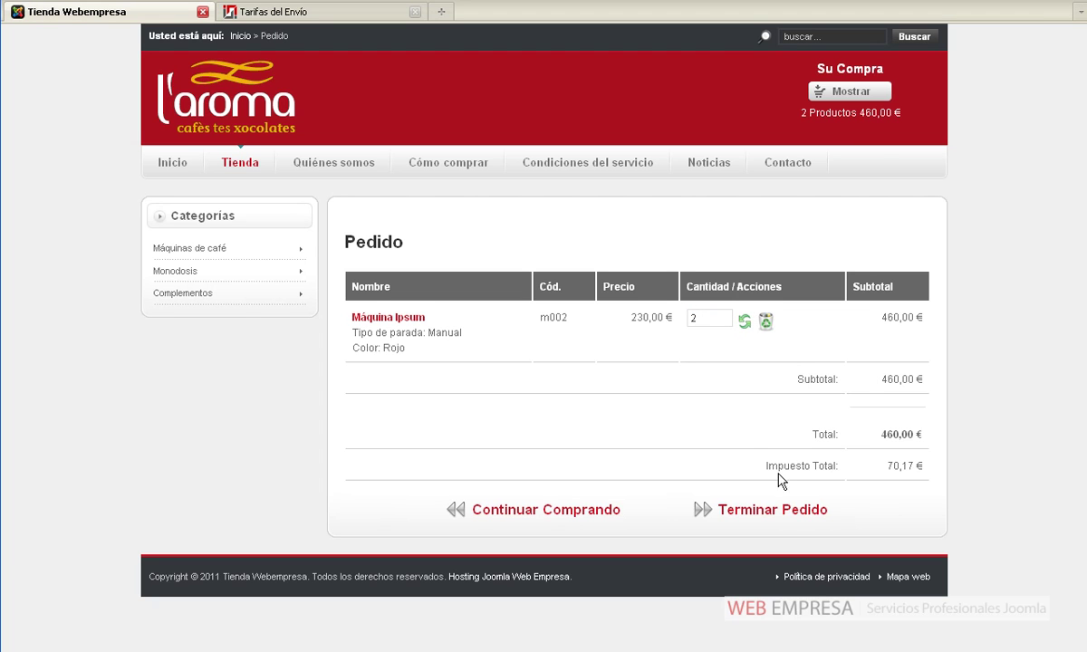
# Proceed to the shipping method step and confirm Paquete Azul (5-100 Kg.) at 8,26 € is offered
pyautogui.click(784, 510)
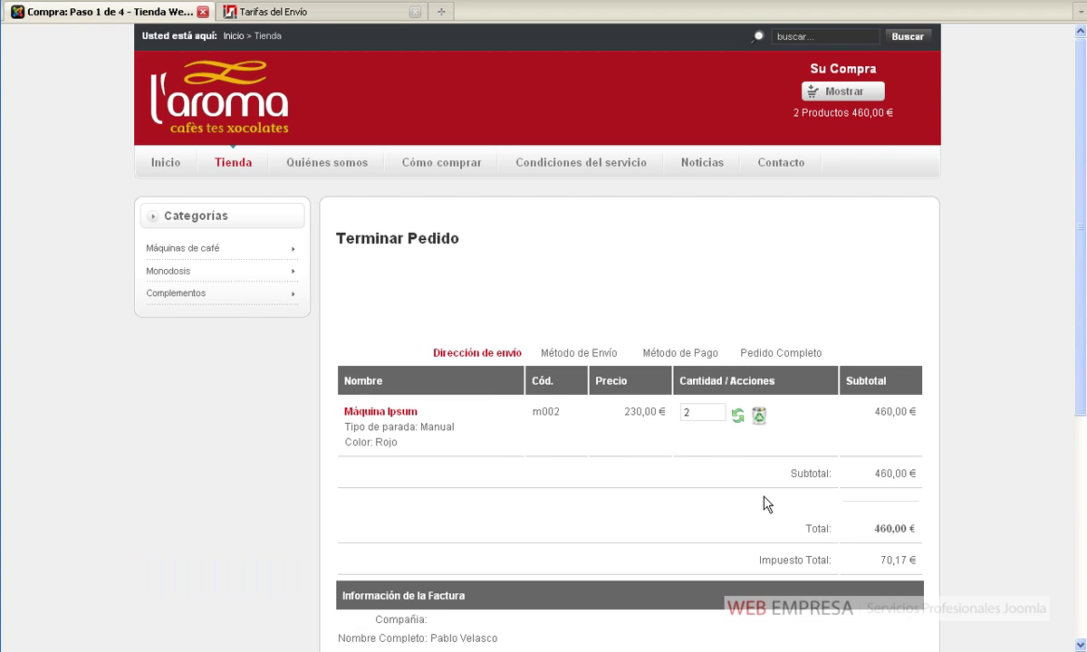
pyautogui.scroll(-5, 765, 505)
pyautogui.click(641, 570)
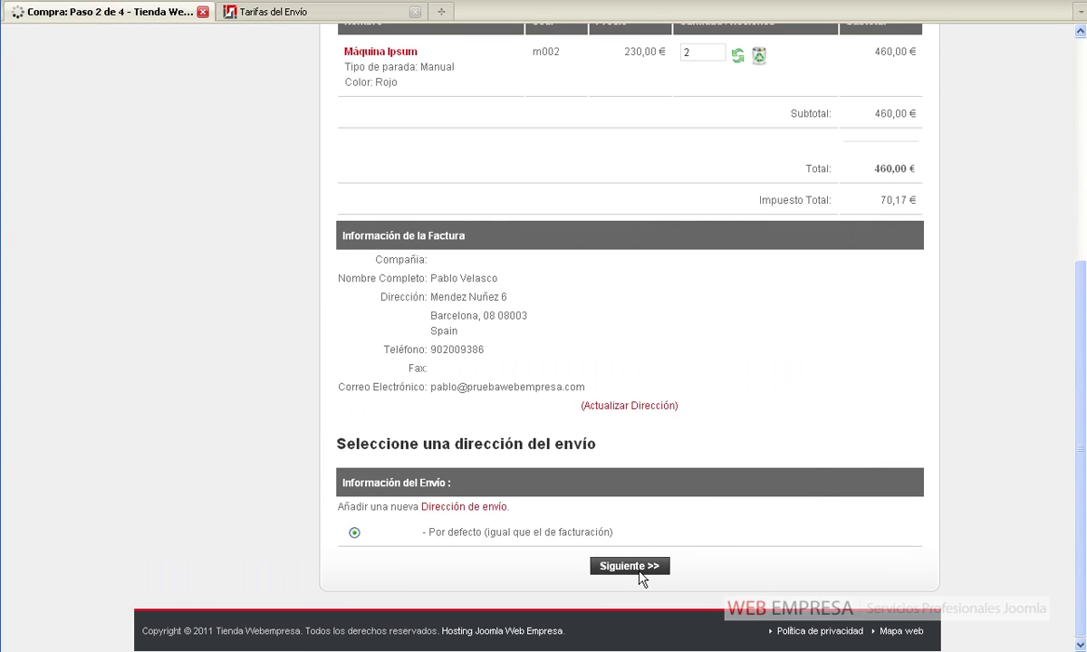
pyautogui.scroll(-3, 639, 577)
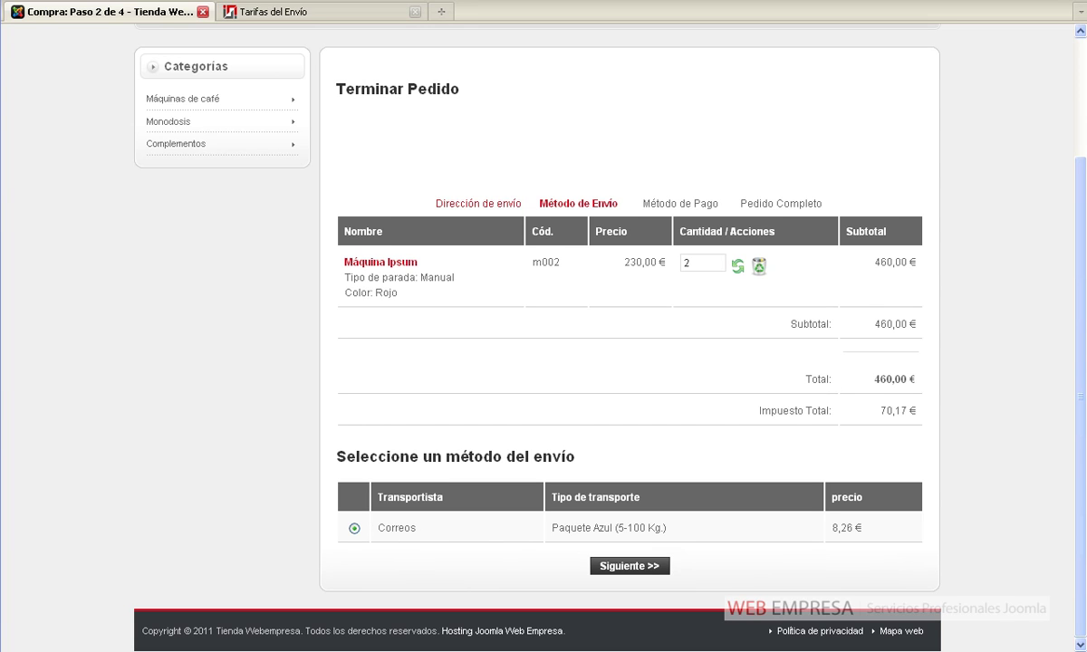
pyautogui.click(358, 13)
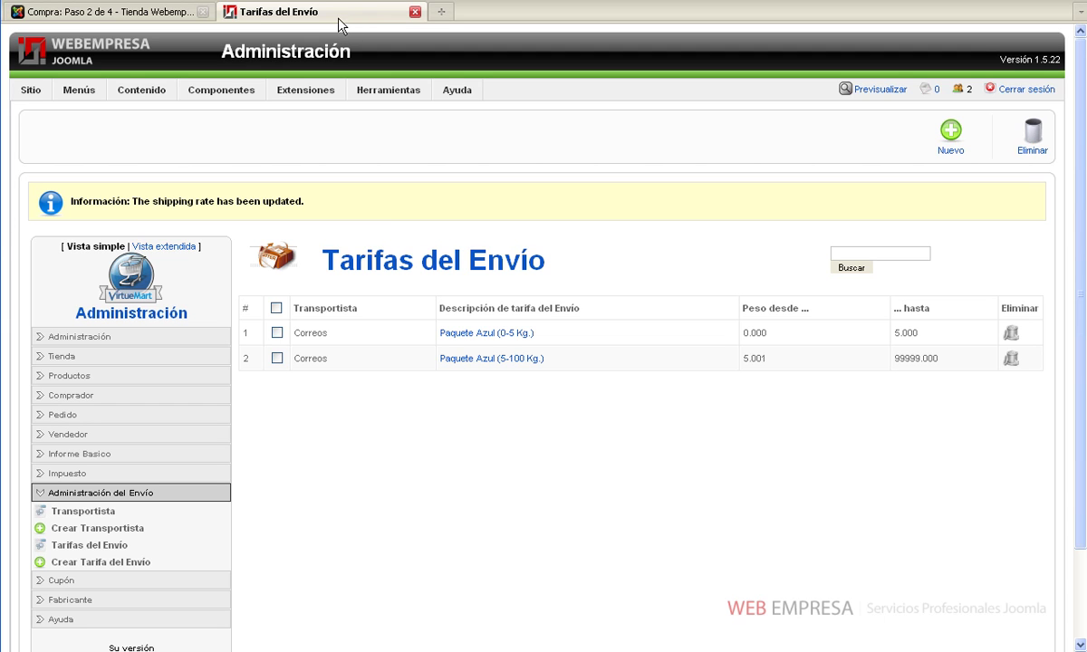
# Rename the Paquete Azul (0-5 Kg.) rate to 'Envío Barcelona' with maximum weight 99999
pyautogui.click(493, 337)
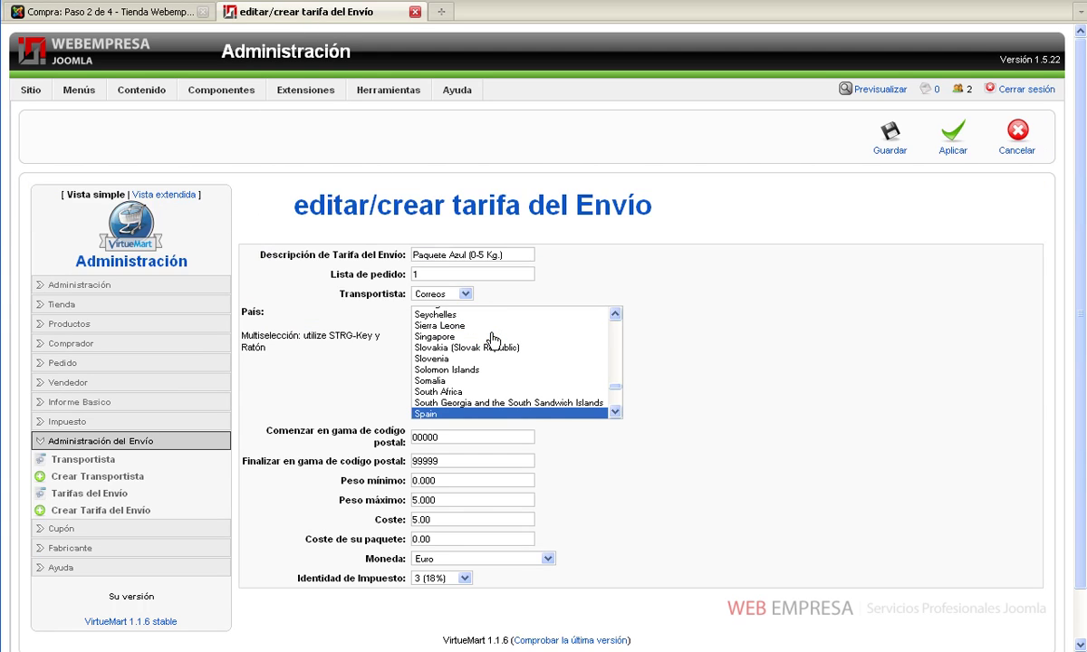
pyautogui.moveTo(509, 255); pyautogui.dragTo(407, 249)
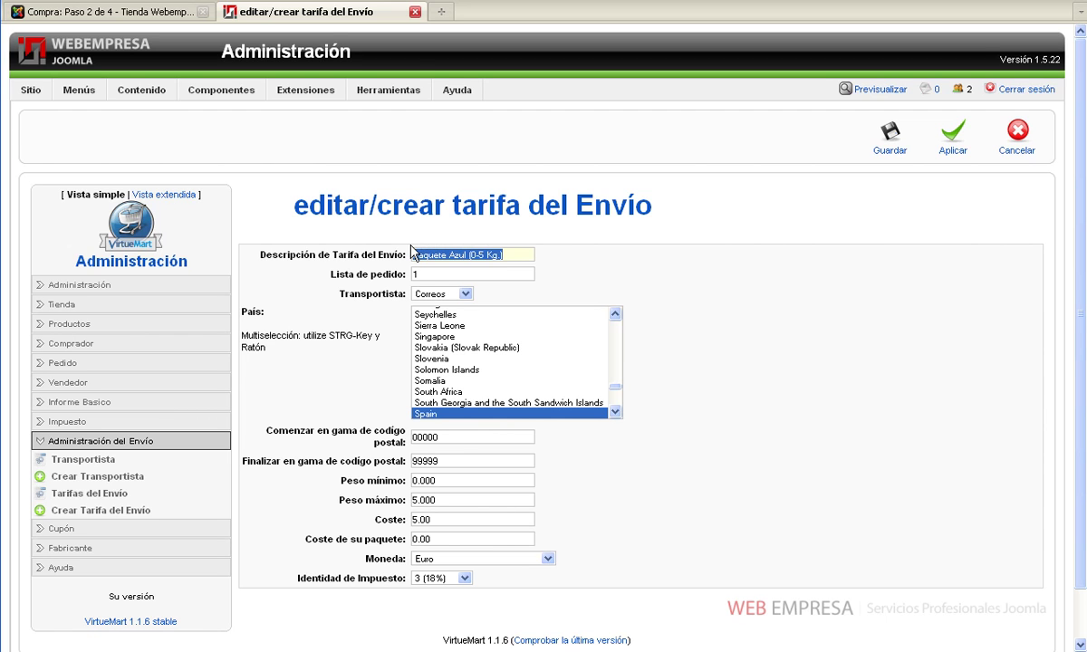
pyautogui.write('Envío')
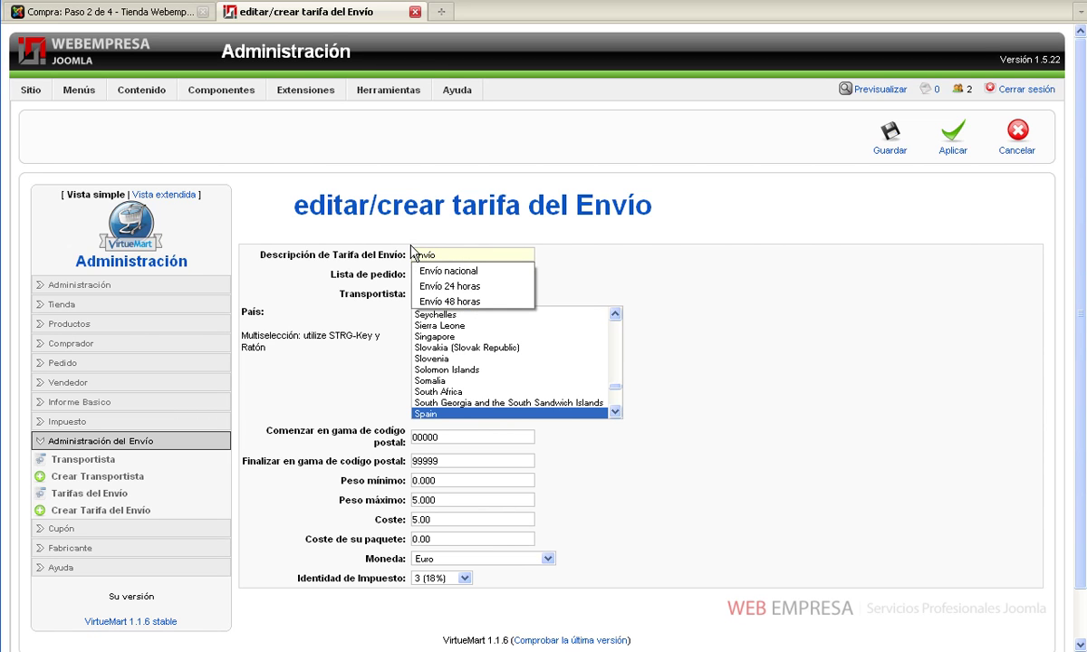
pyautogui.write(' Barcelona')
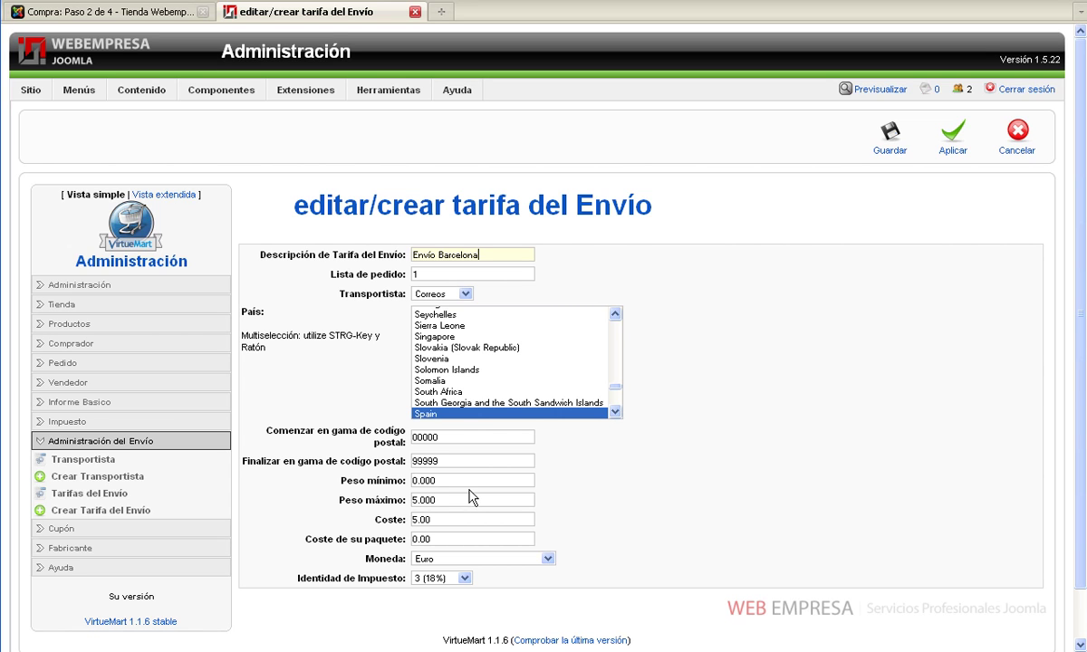
pyautogui.click(415, 498)
pyautogui.write('99999')
# Set the rate's postal code range to 08000–08999 and save it
pyautogui.moveTo(533, 437); pyautogui.dragTo(394, 435)
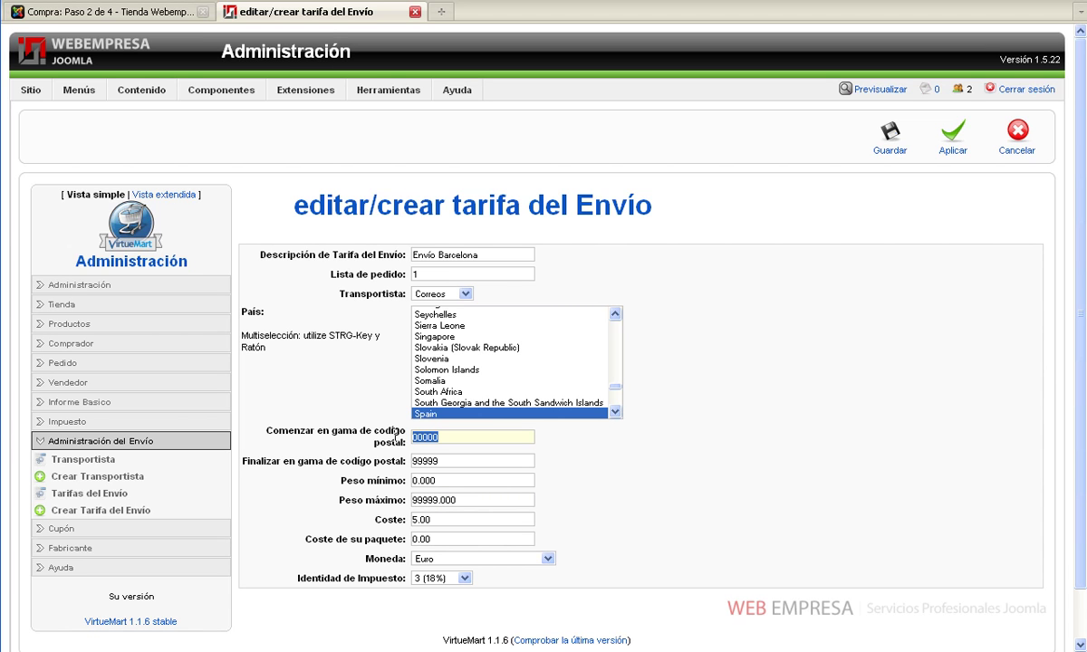
pyautogui.write('0')
pyautogui.write('000')
pyautogui.press('Tab')
pyautogui.write('08999')
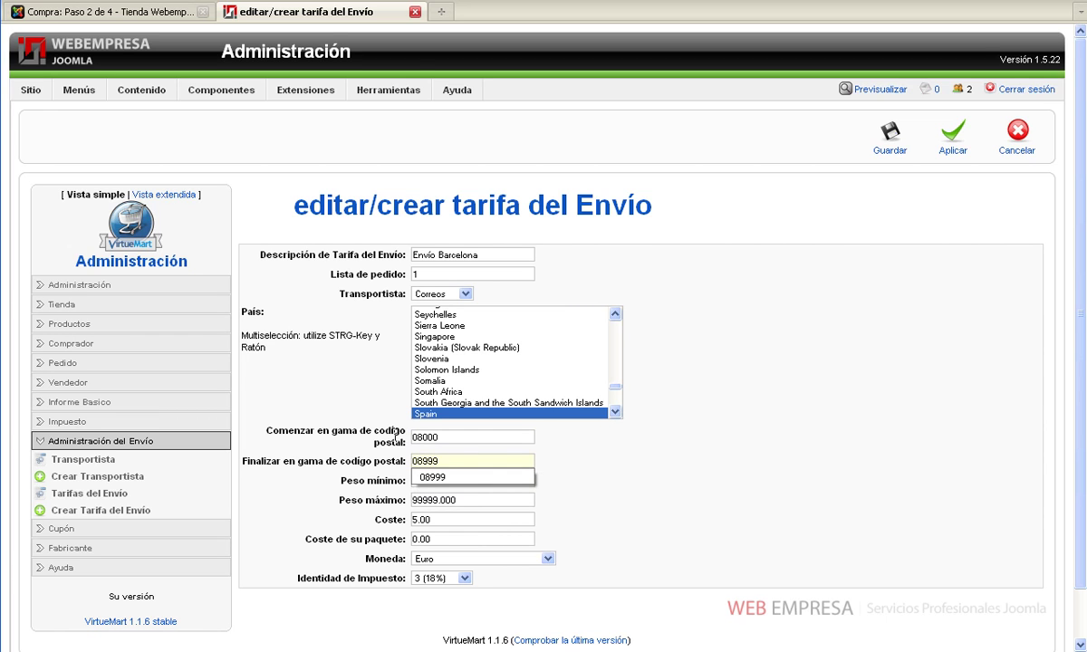
pyautogui.click(579, 441)
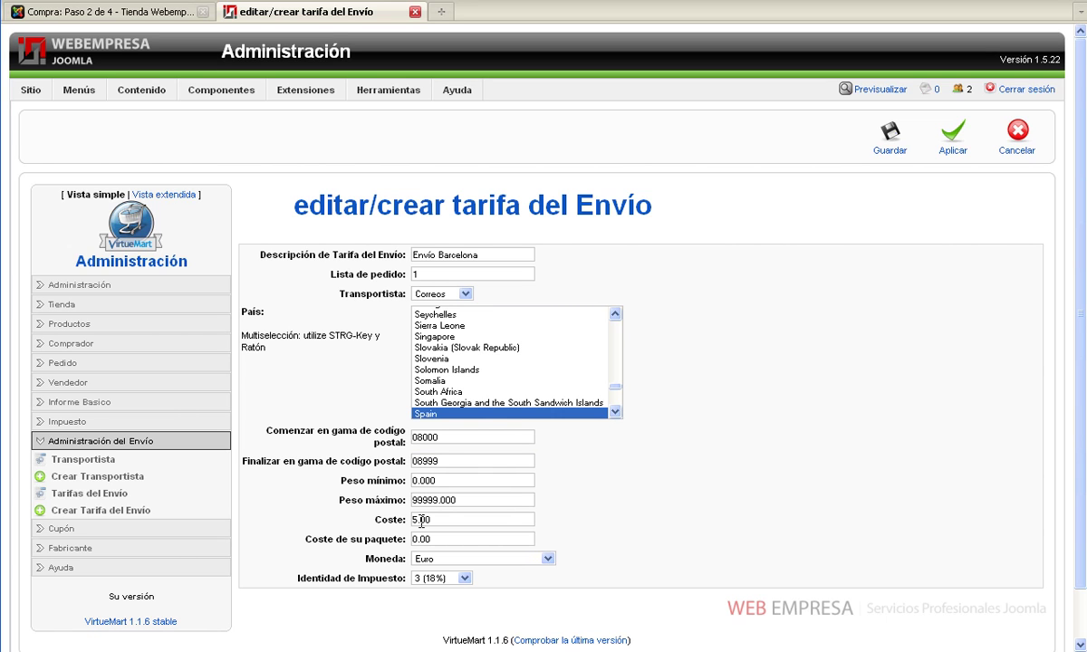
pyautogui.click(890, 136)
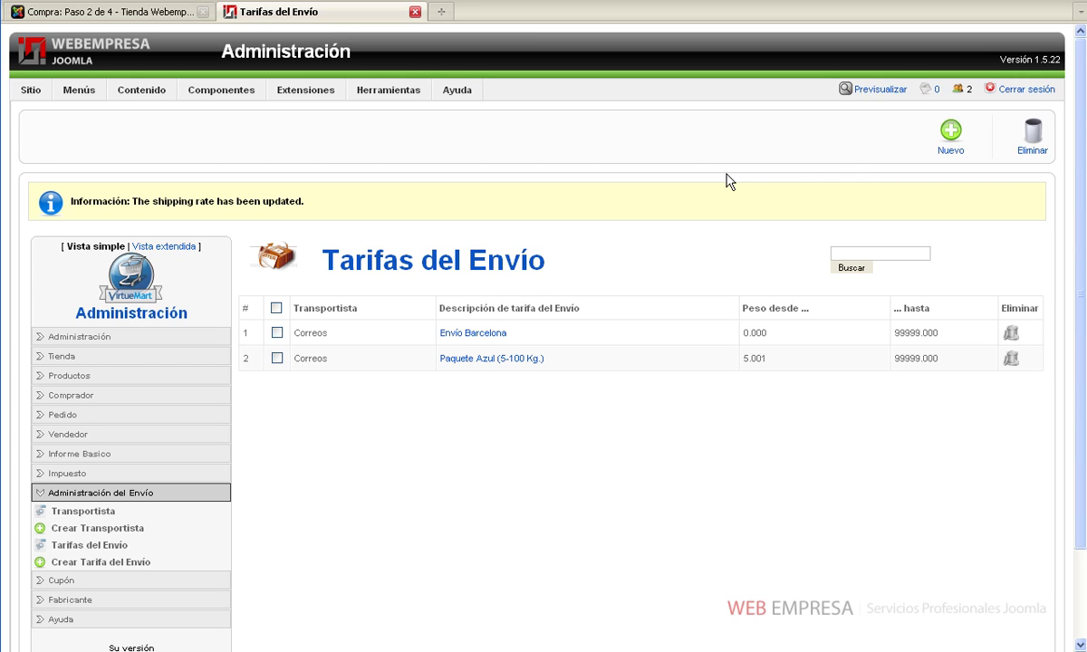
# Rename the Paquete Azul (5-100 Kg.) rate to 'Envío nacional'
pyautogui.click(479, 360)
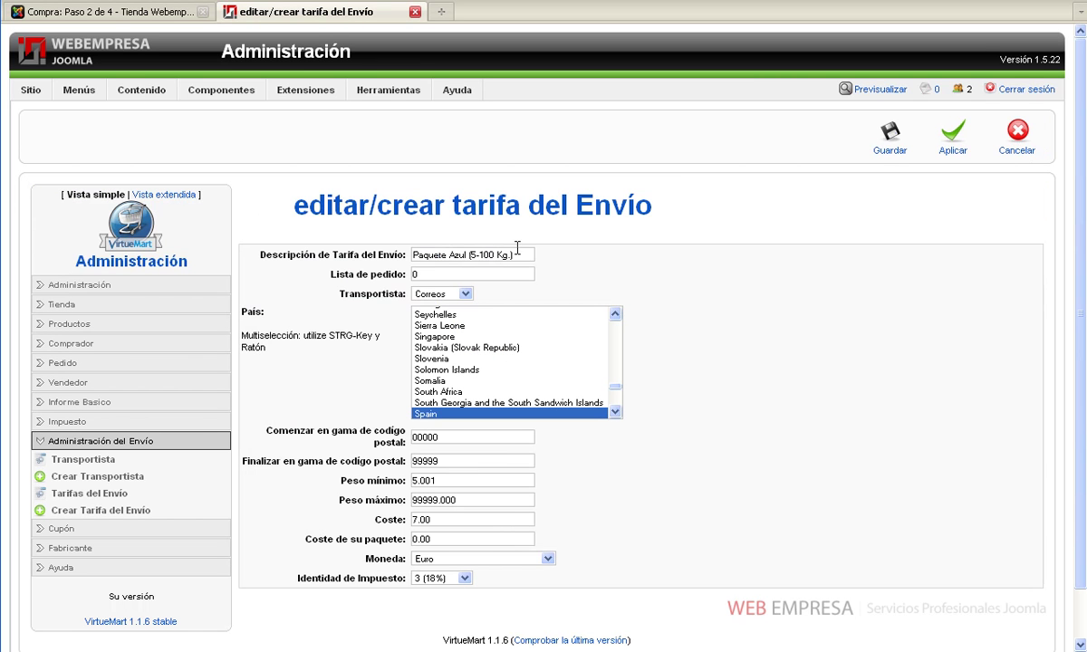
pyautogui.moveTo(522, 251); pyautogui.dragTo(461, 235)
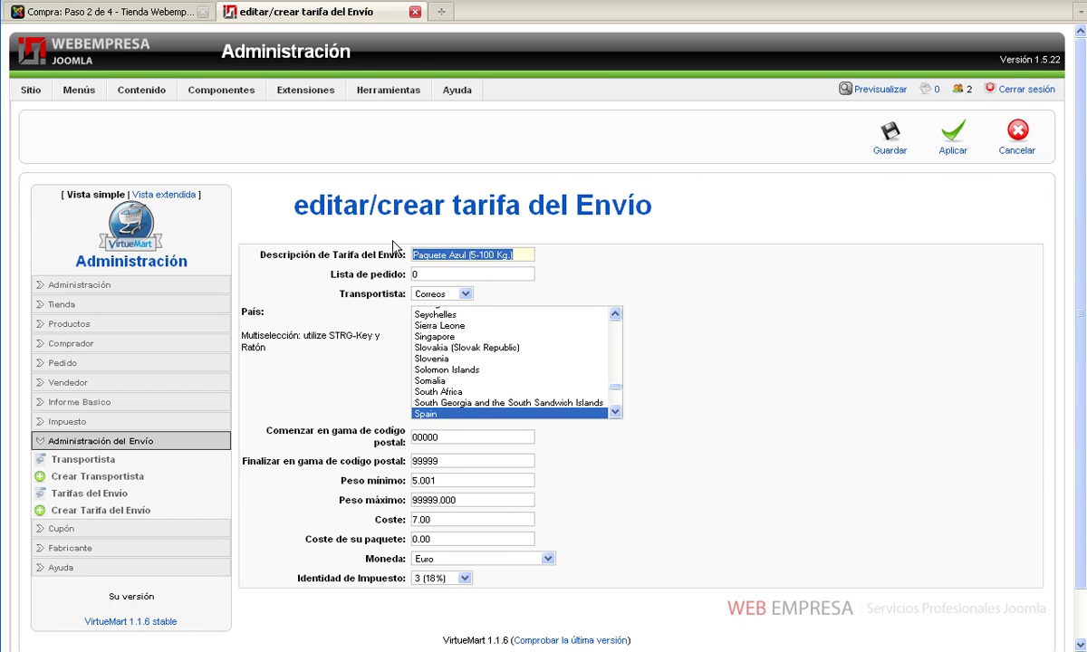
pyautogui.write('Envío na')
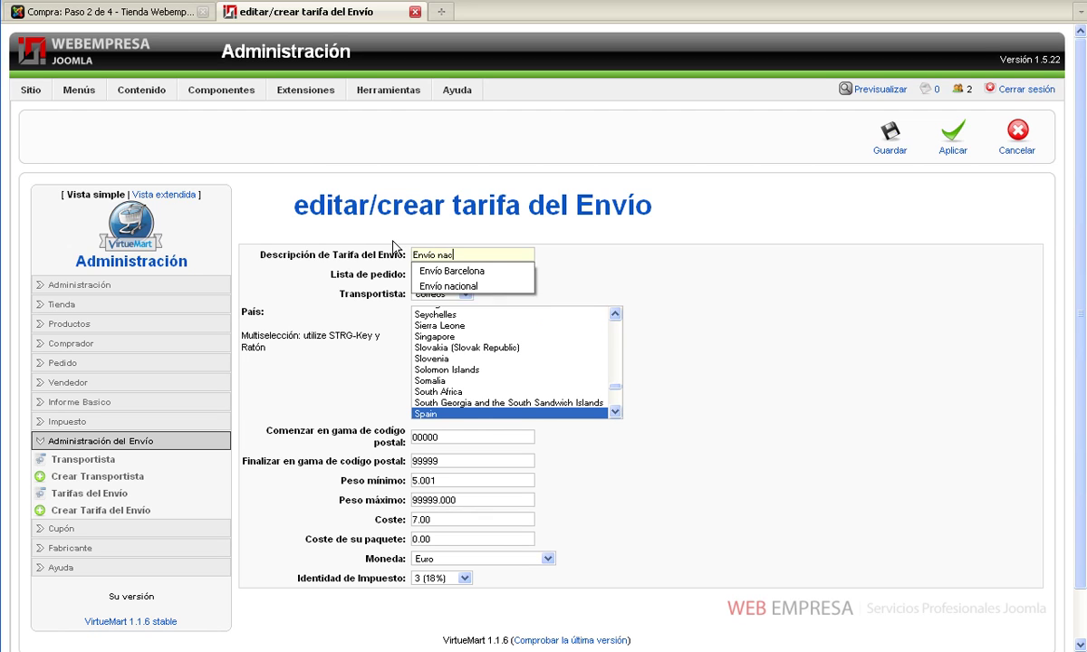
pyautogui.write('c')
pyautogui.press('Down')
pyautogui.press('Return')
pyautogui.press('Tab')
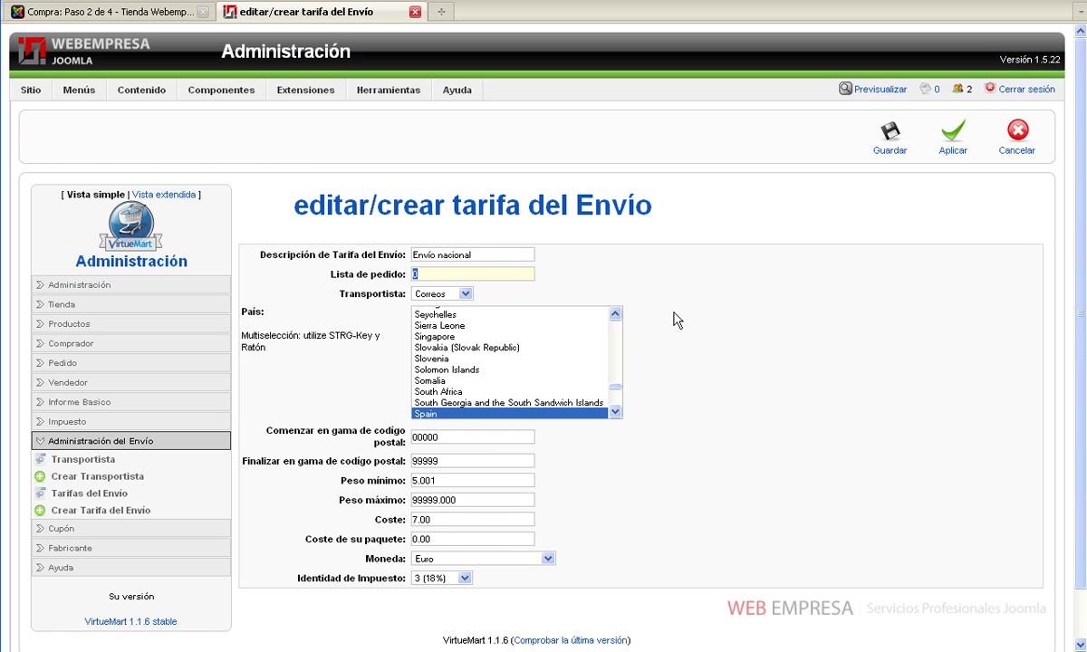
# Set ending postal code 07999, minimum weight 0 and cost 9.00, then save the rate
pyautogui.moveTo(444, 437); pyautogui.dragTo(420, 441)
pyautogui.doubleClick(449, 460)
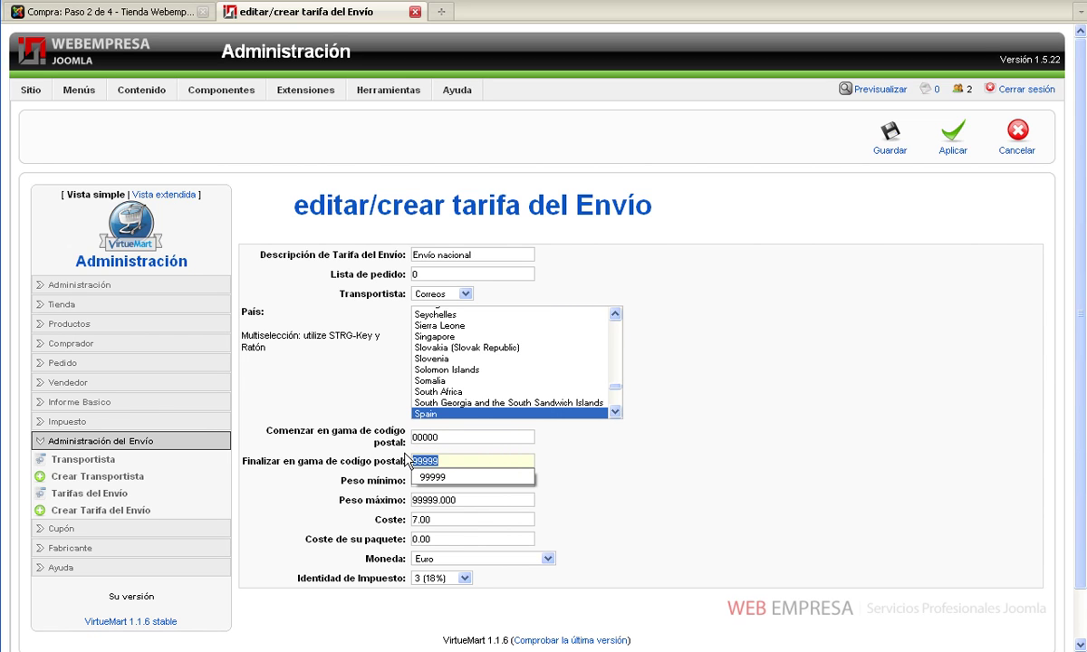
pyautogui.write('07999')
pyautogui.click(590, 461)
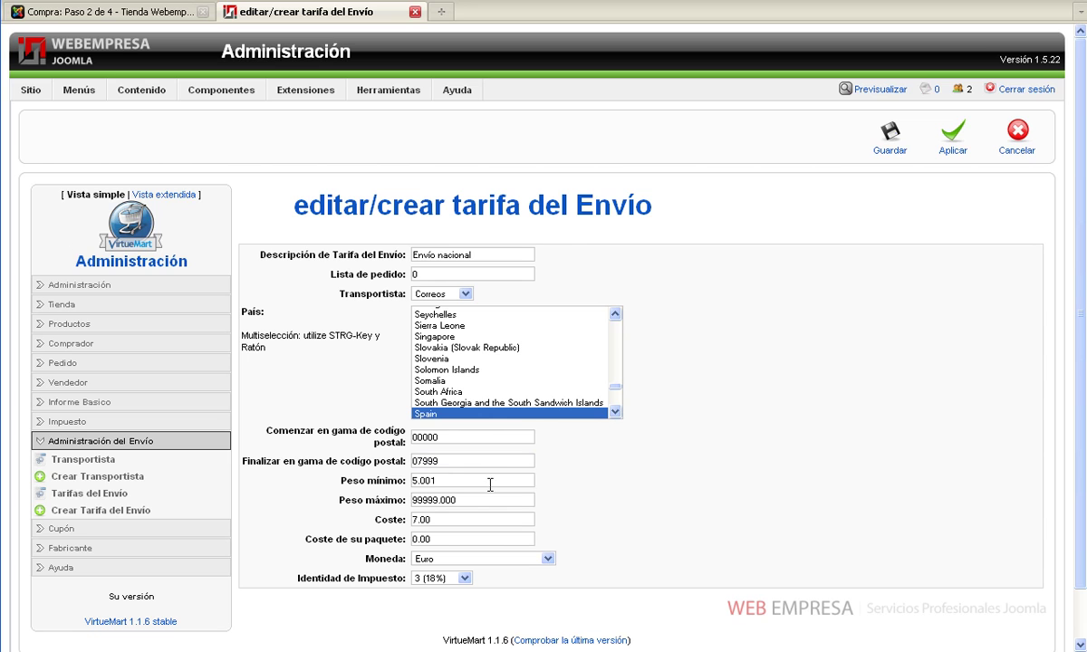
pyautogui.moveTo(437, 480); pyautogui.dragTo(405, 477)
pyautogui.write('0')
pyautogui.click(628, 494)
pyautogui.click(415, 519)
pyautogui.press('Delete')
pyautogui.write('0')
pyautogui.click(890, 147)
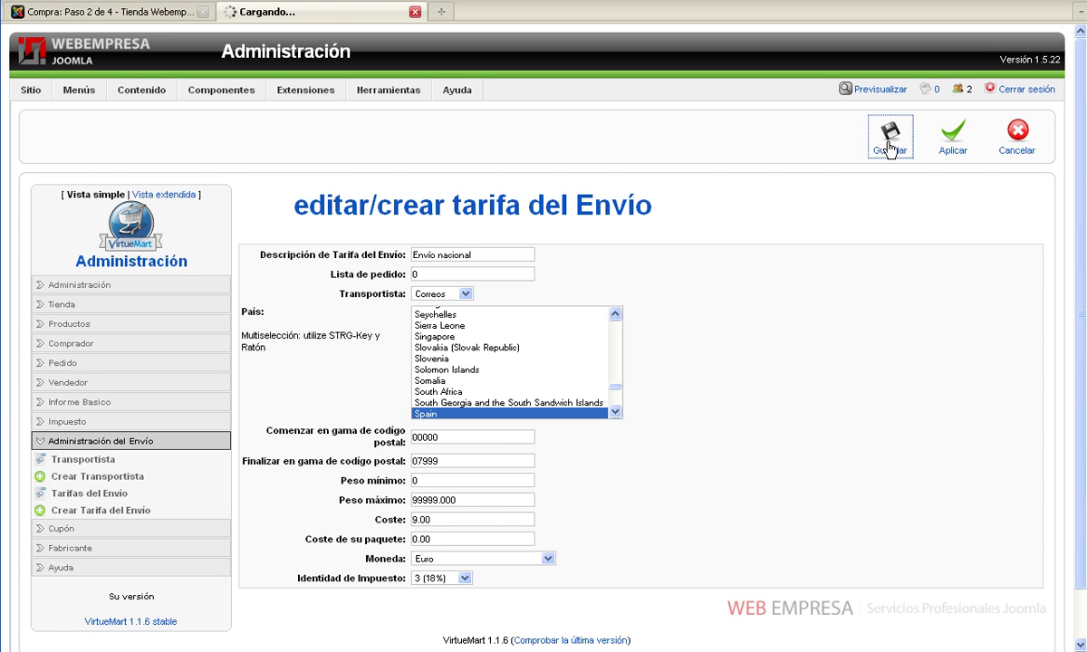
# Create a new rate described 'Envío nacional' with list order 2 and carrier Correos
pyautogui.click(956, 143)
pyautogui.click(476, 253)
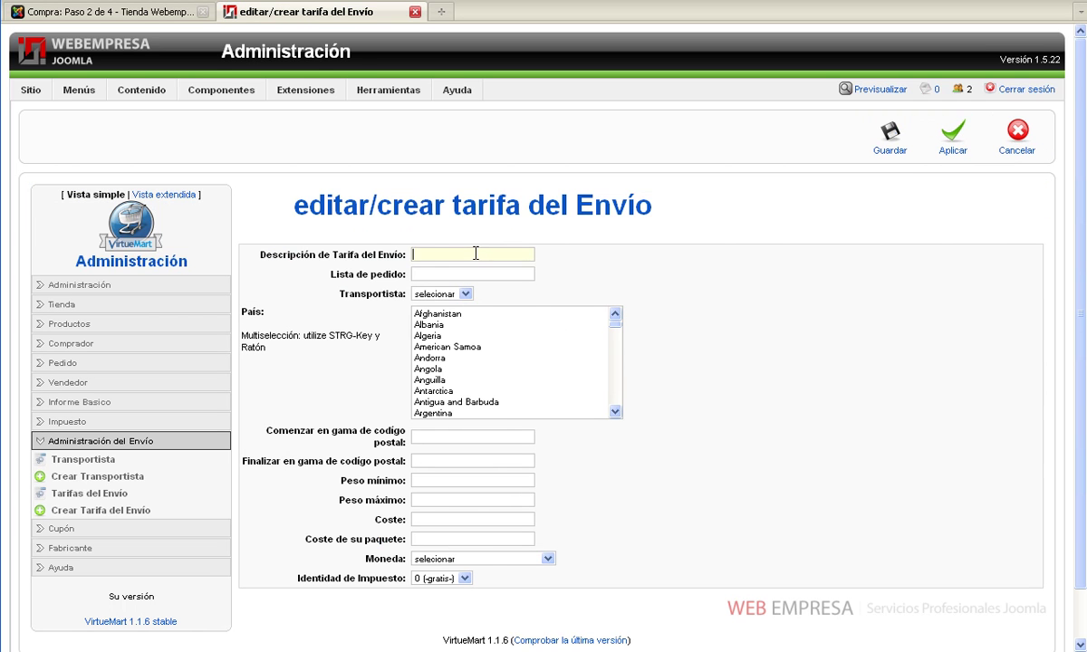
pyautogui.write('Envío')
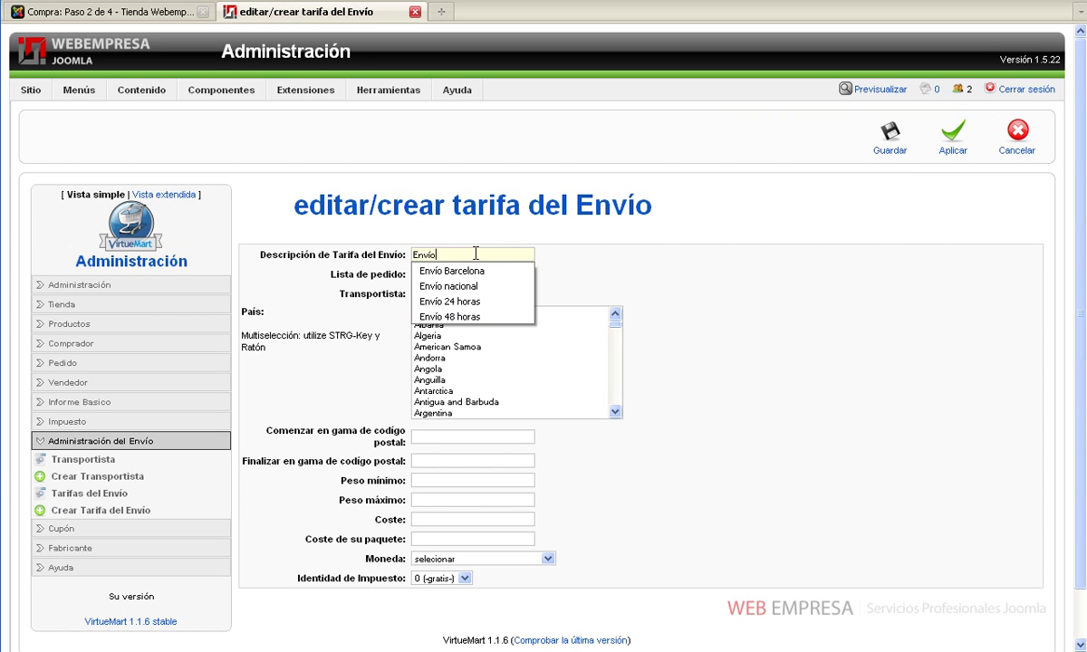
pyautogui.write(' nacional')
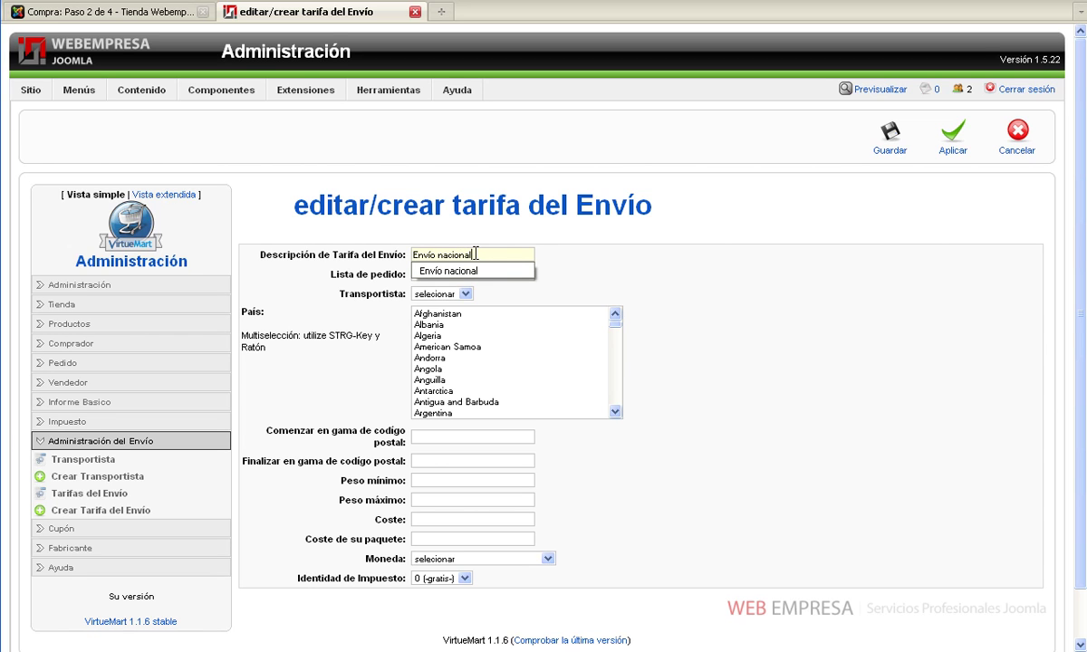
pyautogui.click(548, 265)
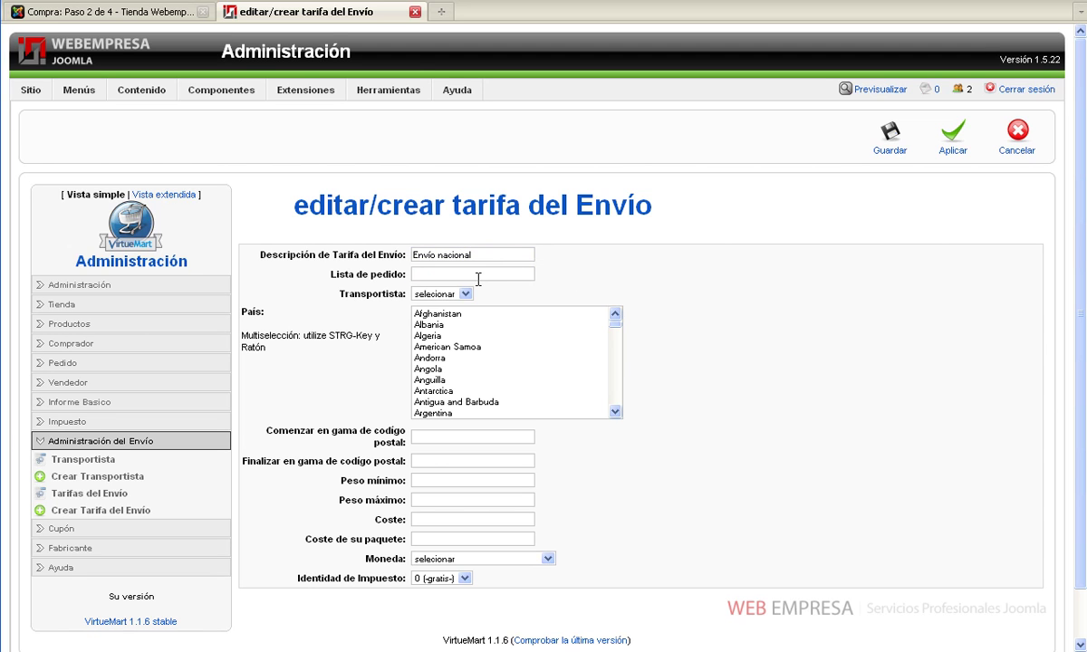
pyautogui.write('2')
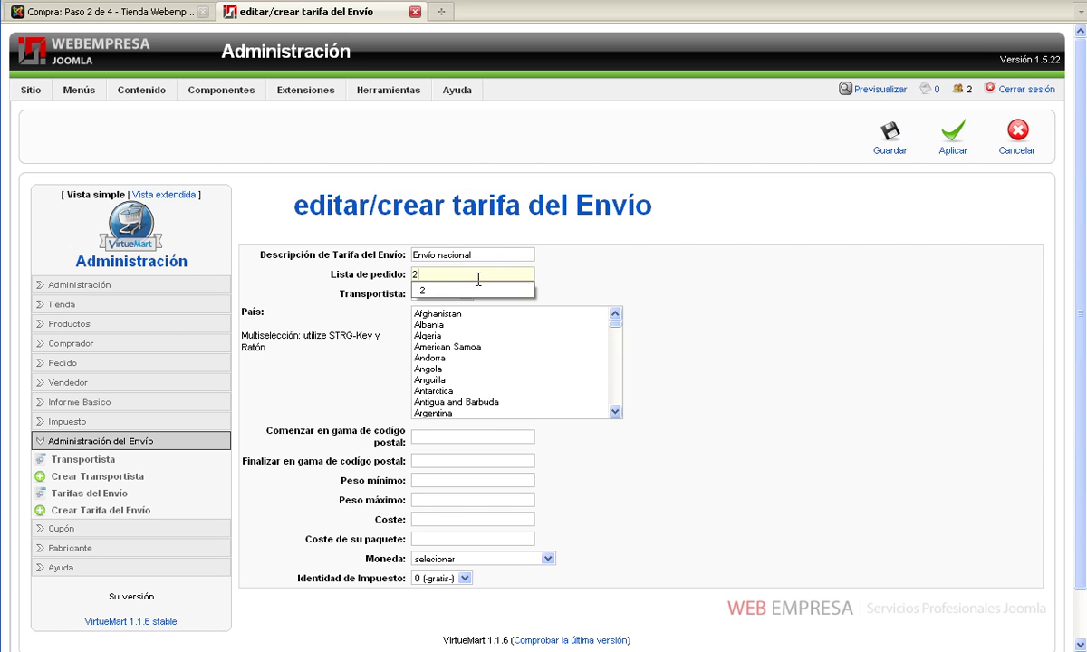
pyautogui.click(632, 294)
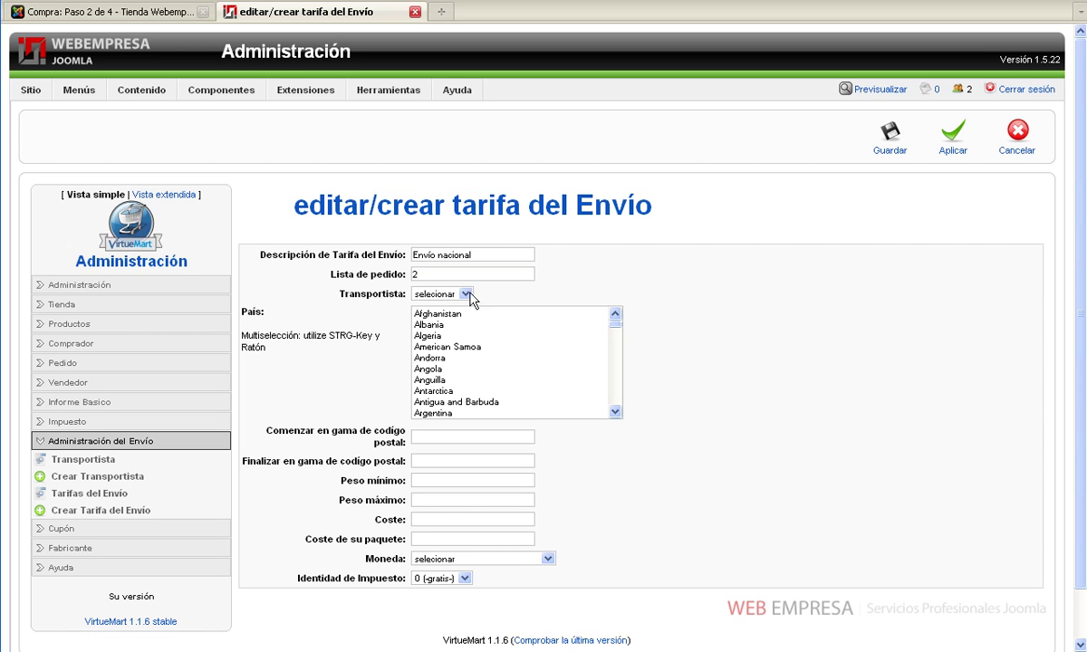
pyautogui.click(440, 293)
pyautogui.click(462, 311)
pyautogui.click(570, 286)
# Set the rate's country to Spain and postal code range to 09000–99999
pyautogui.click(445, 370)
pyautogui.scroll(-20, 445, 376)
pyautogui.scroll(3, 445, 376)
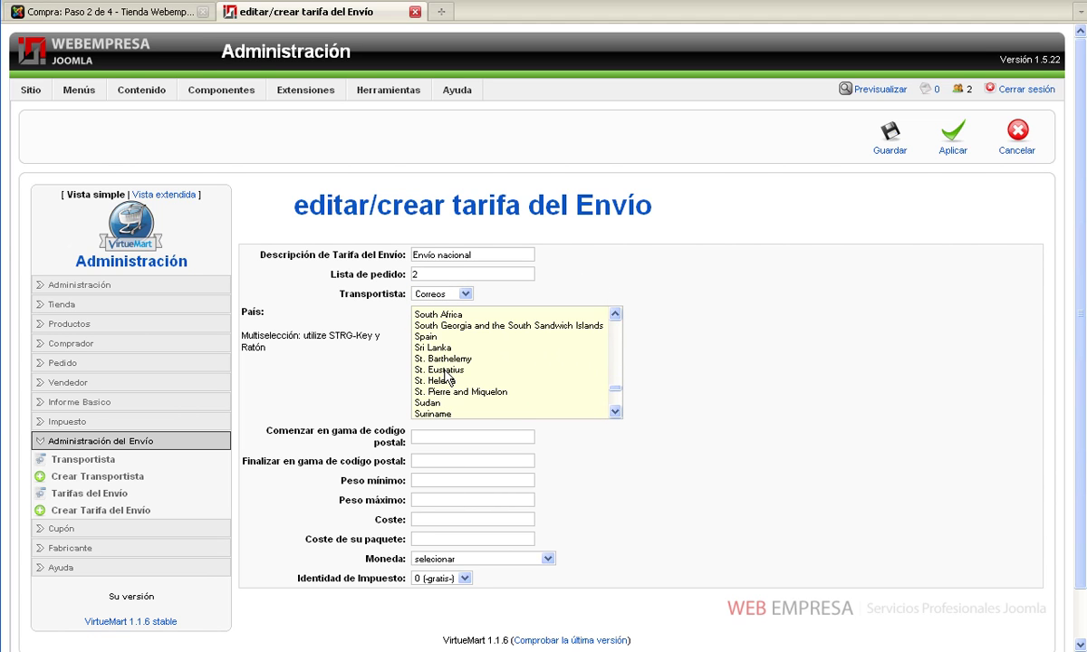
pyautogui.click(419, 337)
pyautogui.click(454, 437)
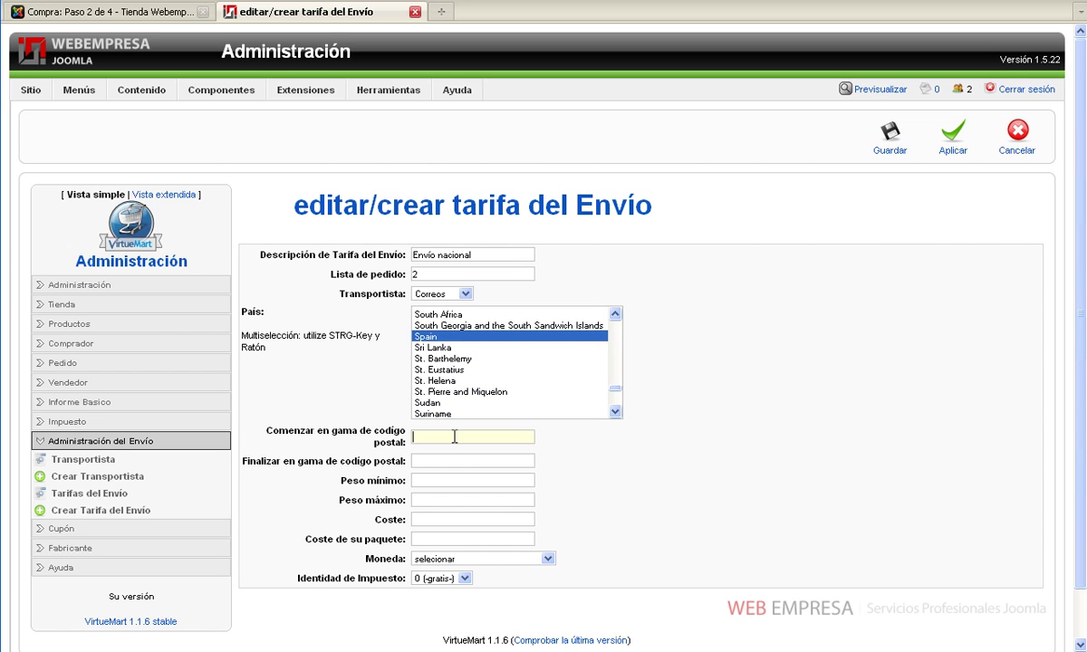
pyautogui.write('09000')
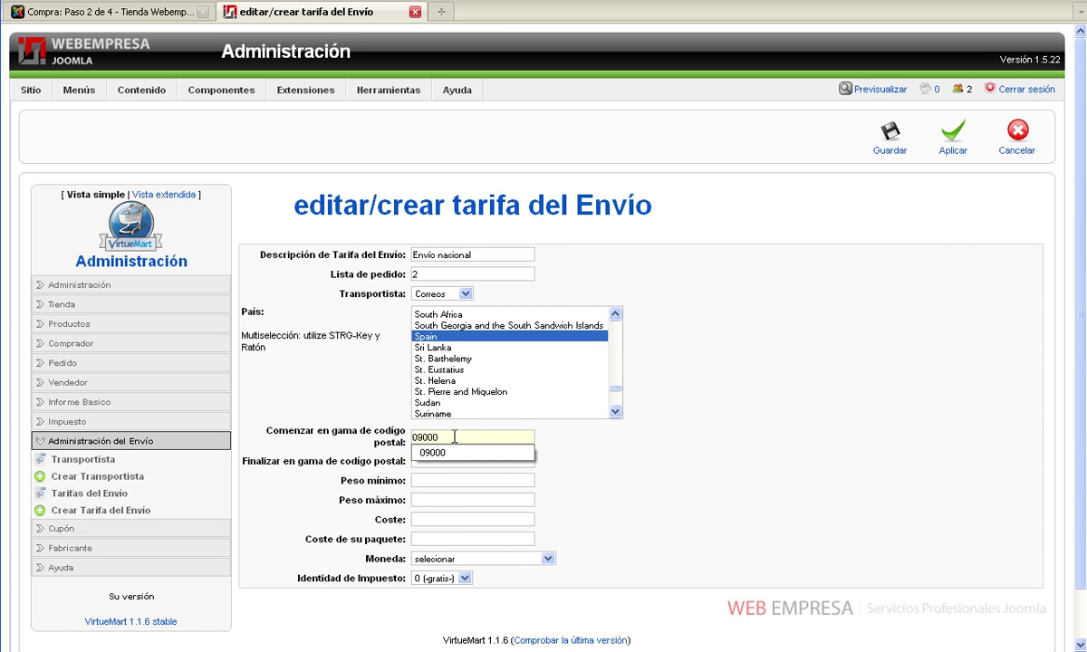
pyautogui.press('Tab')
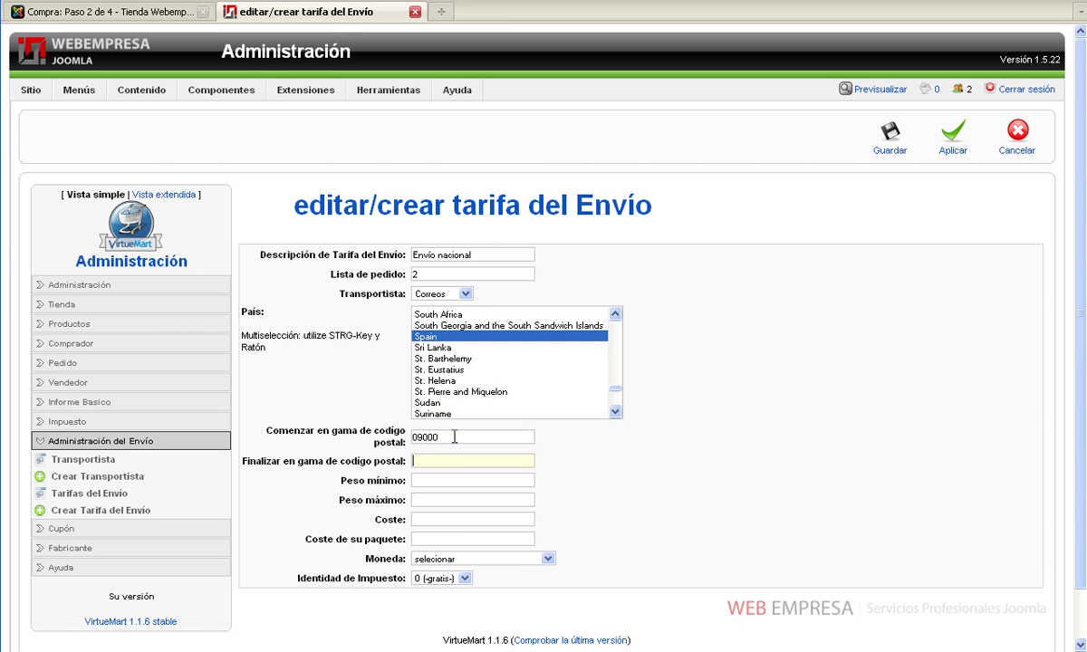
pyautogui.write('99999')
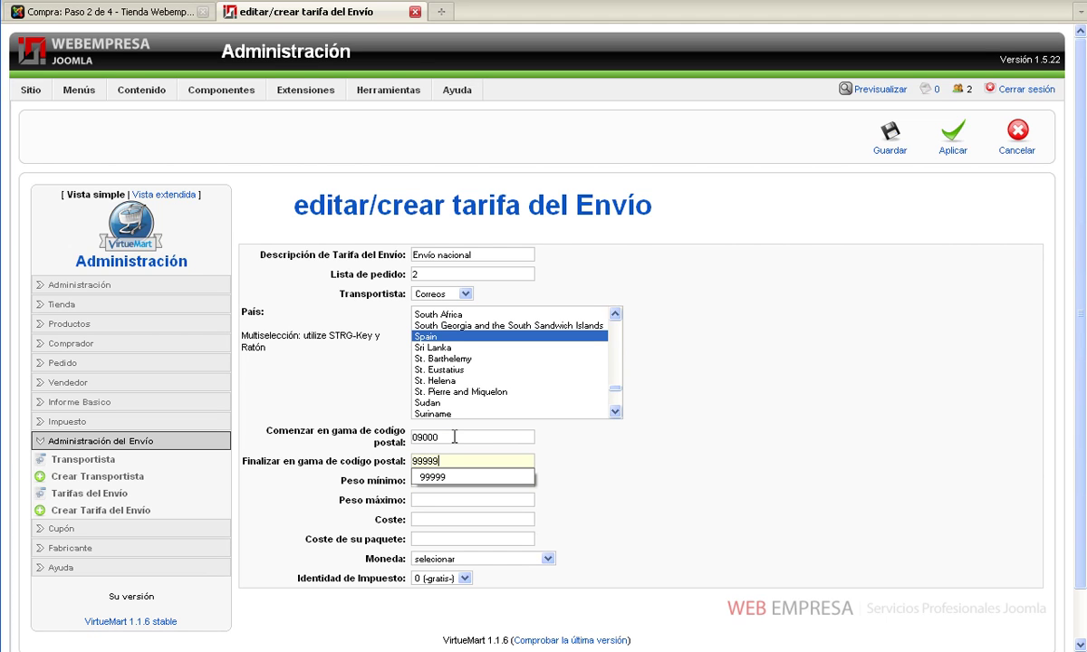
# Set minimum weight 0 and shipping cost 9
pyautogui.click(485, 480)
pyautogui.write('0')
pyautogui.press('Tab')
pyautogui.write('99999')
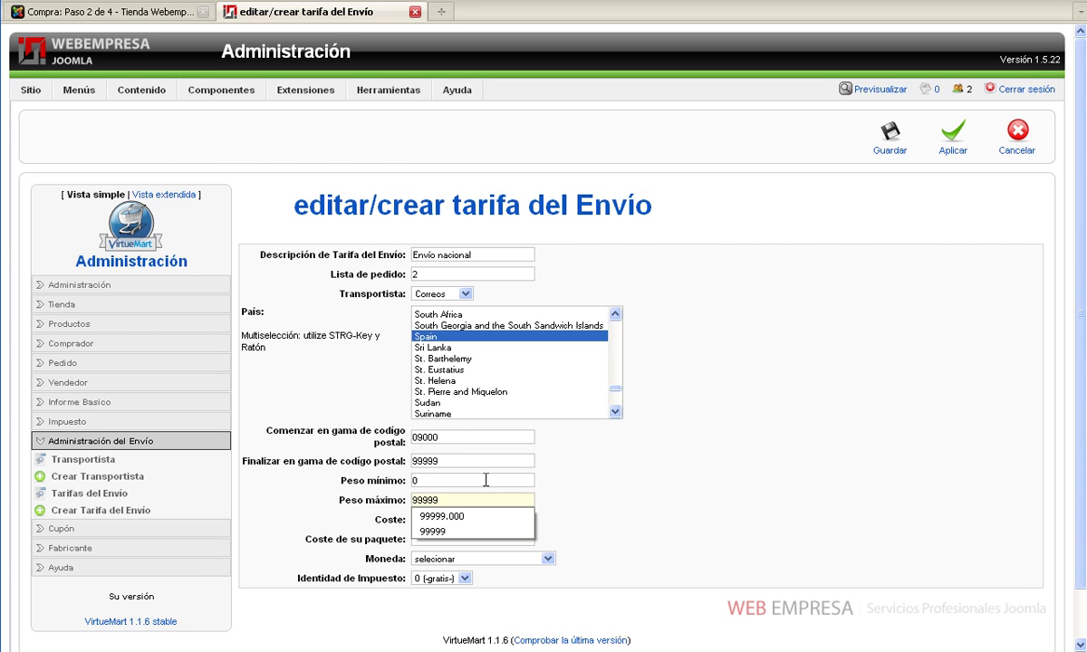
pyautogui.press('Tab')
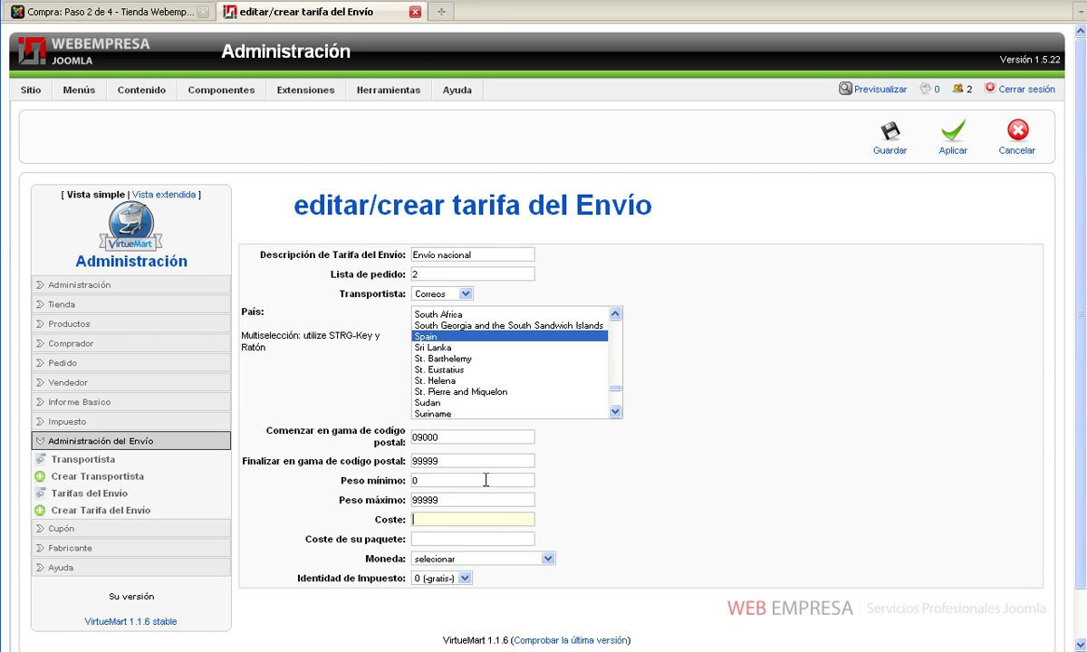
pyautogui.write('8')
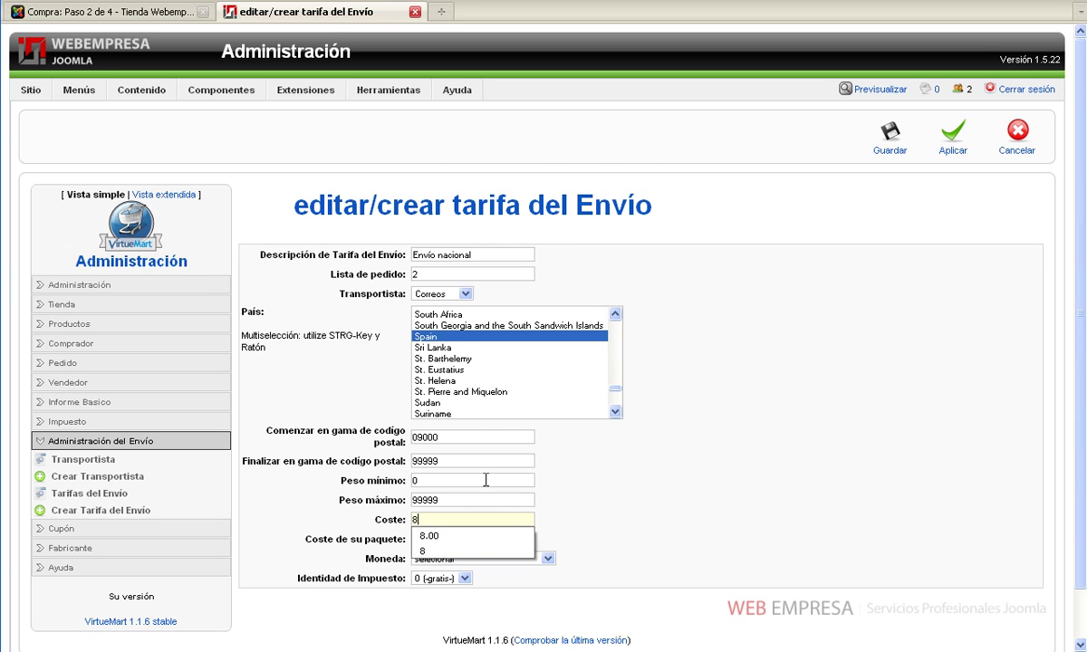
pyautogui.press('Tab')
pyautogui.hotkey('shift', 'Tab')
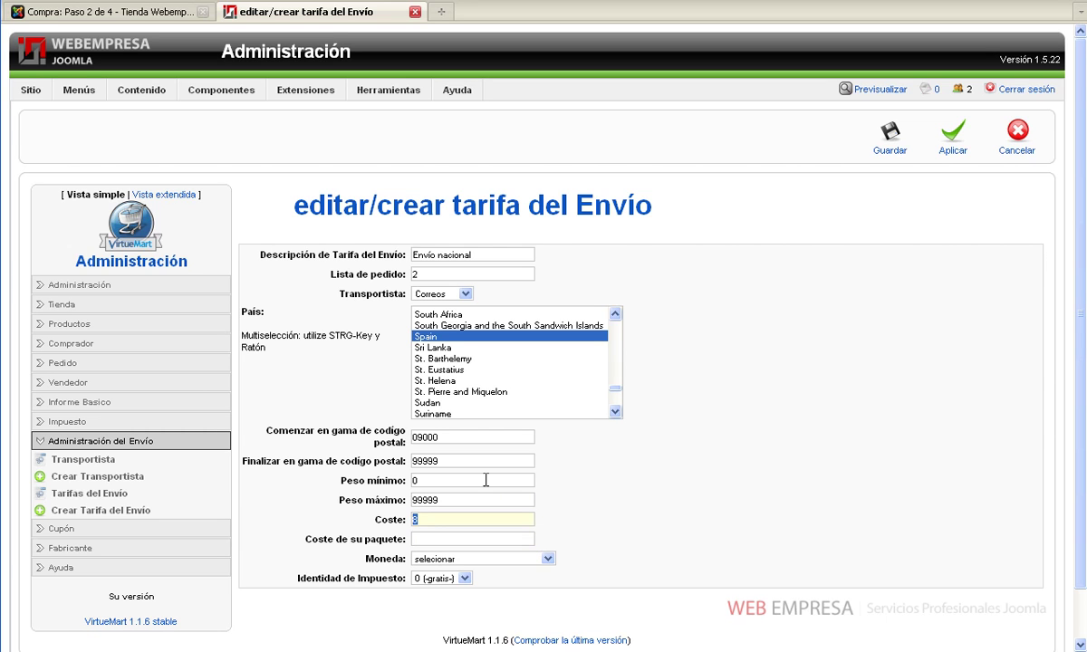
pyautogui.write('9')
pyautogui.press('Escape')
# Choose tax rate 3 (18%) and currency Euro, then save the new rate
pyautogui.click(465, 578)
pyautogui.click(455, 609)
pyautogui.click(480, 560)
pyautogui.scroll(-10, 453, 512)
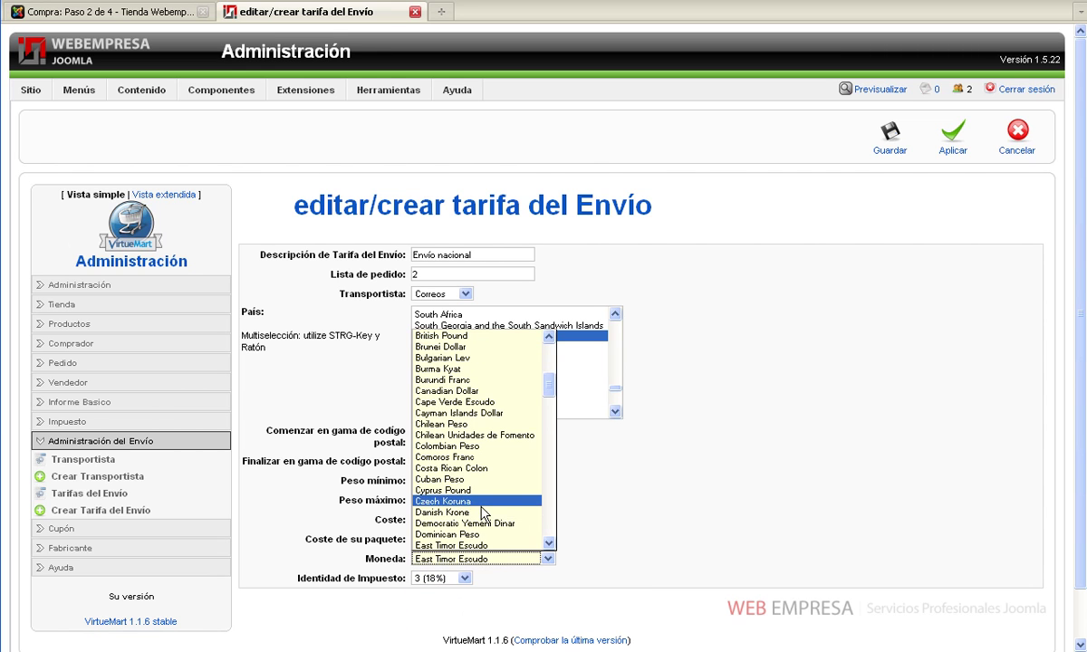
pyautogui.click(451, 513)
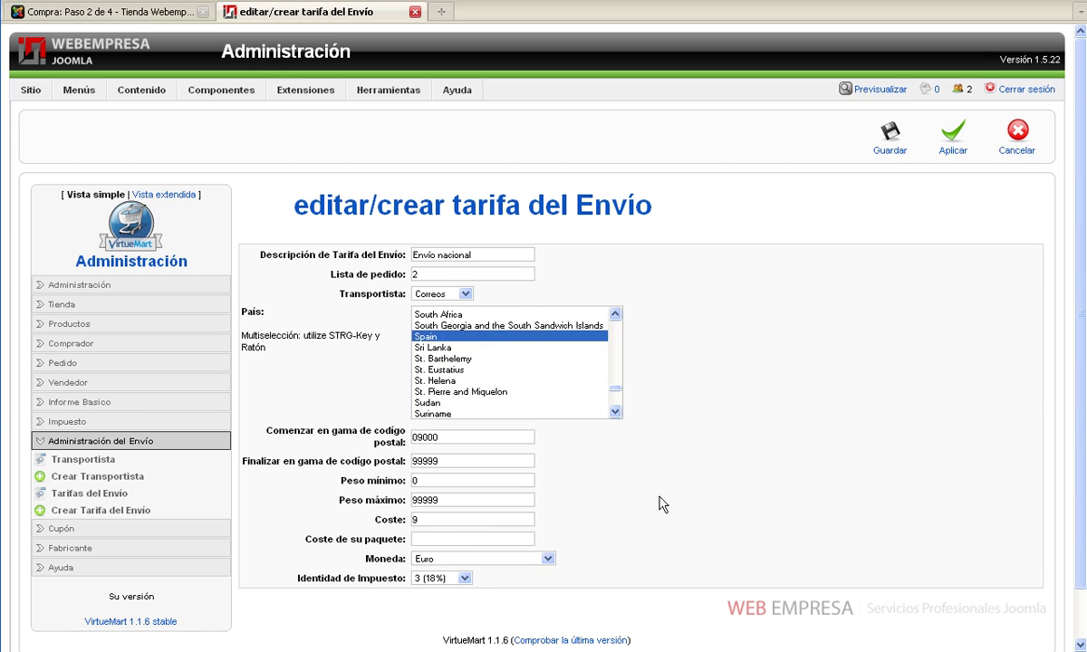
pyautogui.click(891, 155)
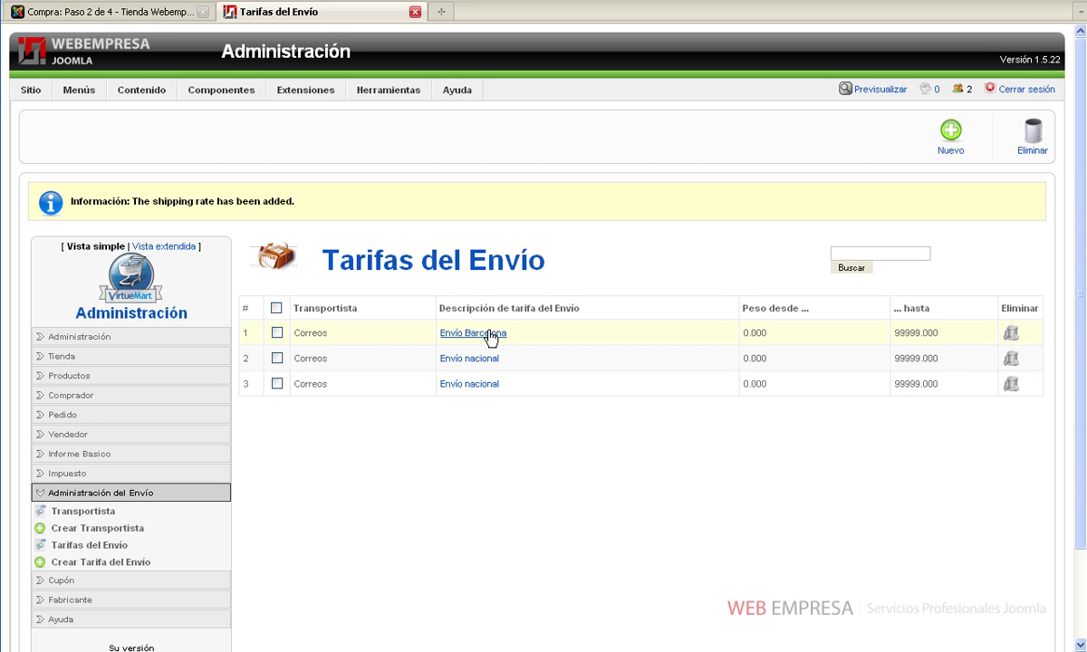
# Inspect each Envío nacional rate's postal-code range, closing both without changes
pyautogui.click(487, 363)
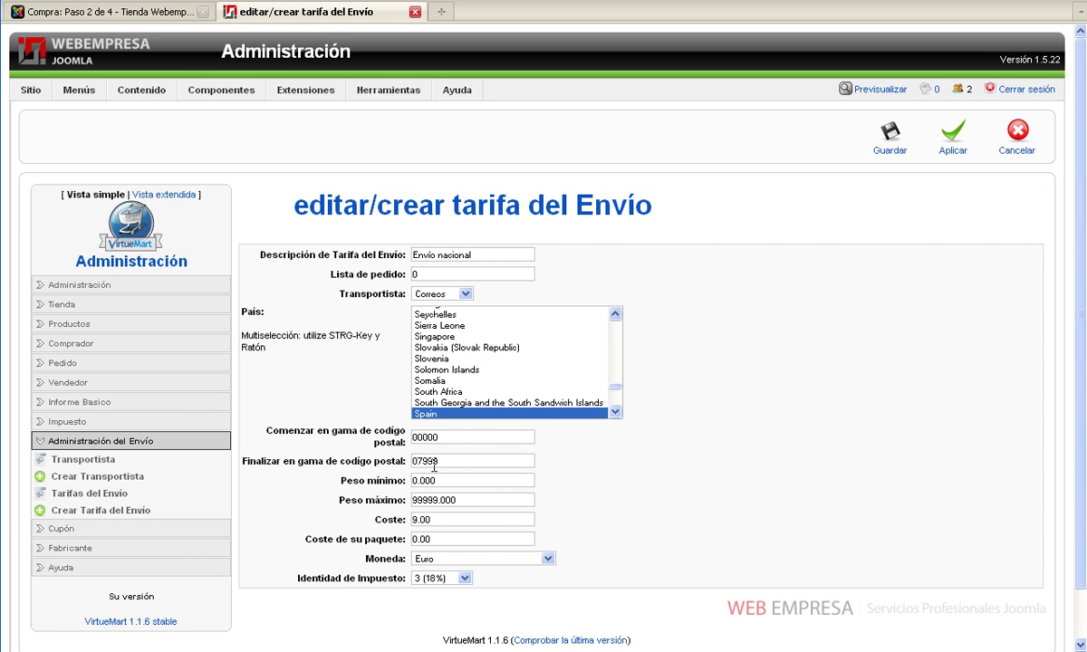
pyautogui.click(1021, 148)
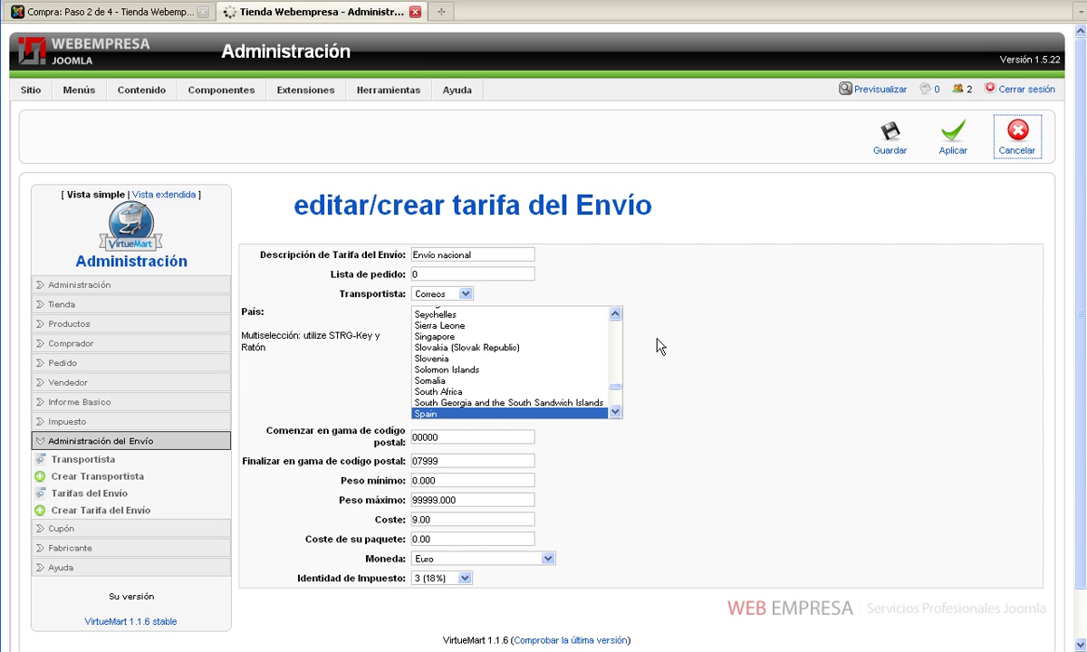
pyautogui.click(487, 334)
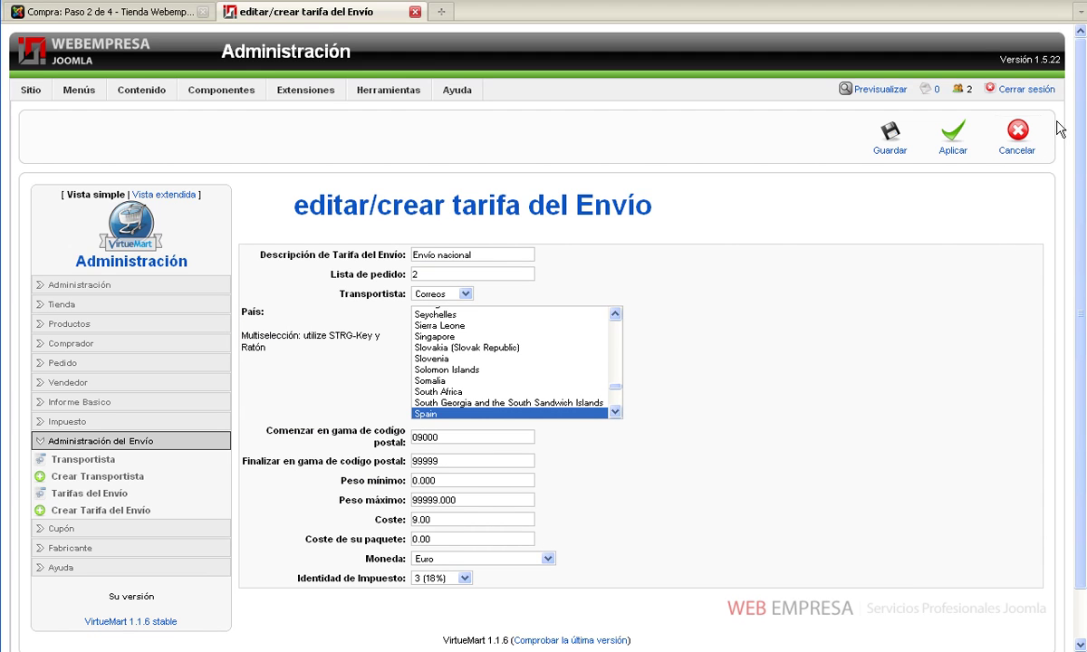
pyautogui.click(1017, 131)
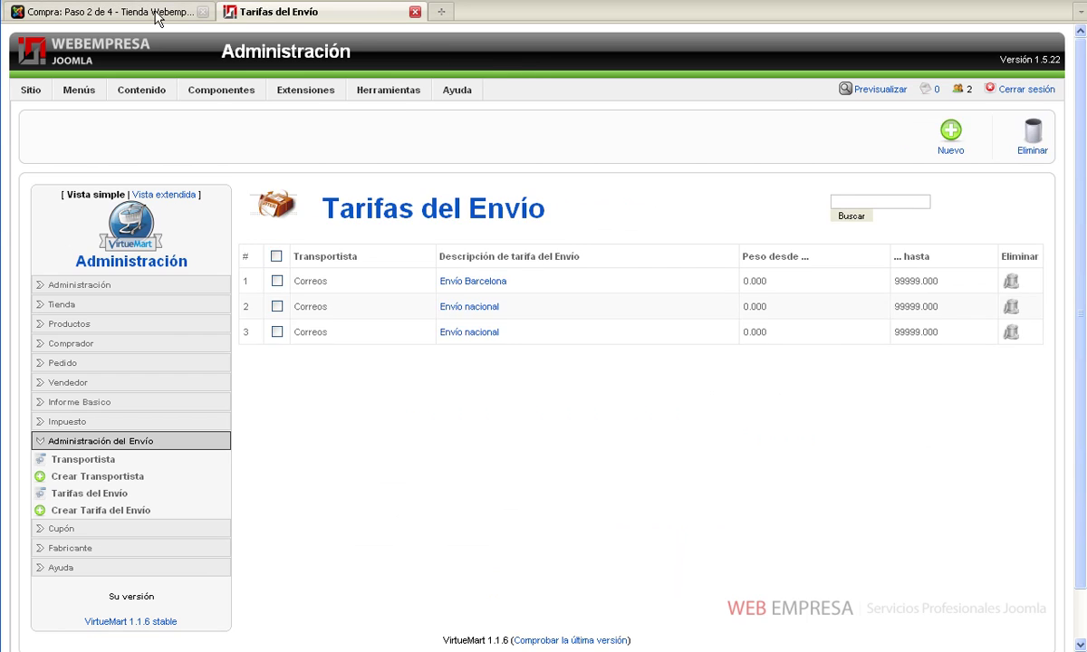
# Re-run checkout to confirm Envío Barcelona at 5,90 € is offered for the Barcelona address
pyautogui.click(152, 12)
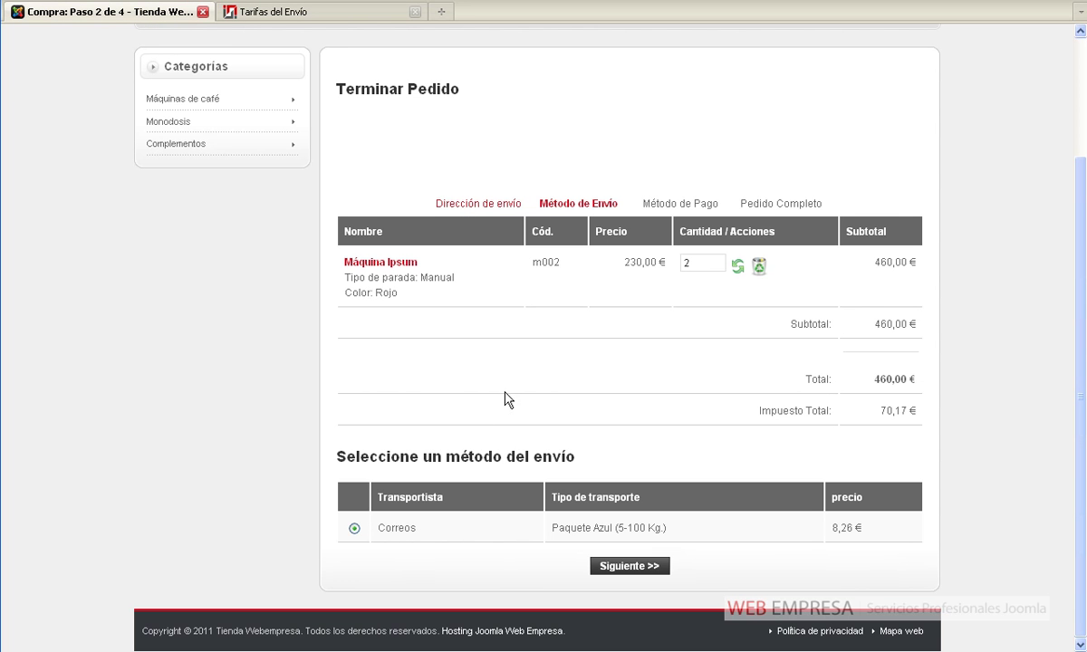
pyautogui.click(478, 203)
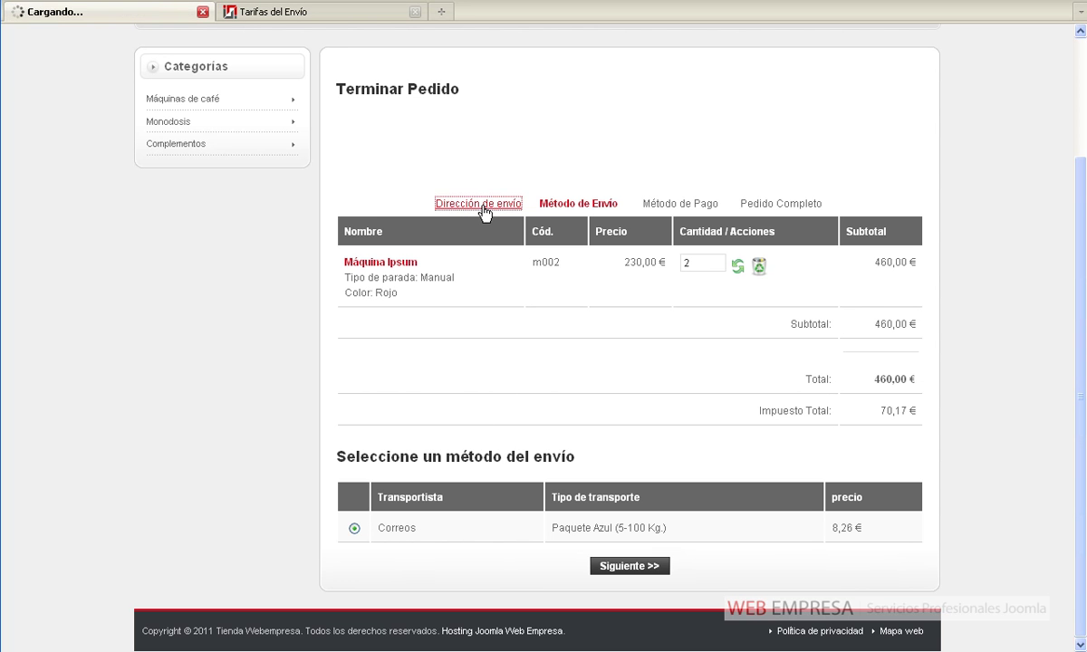
pyautogui.scroll(-5, 510, 339)
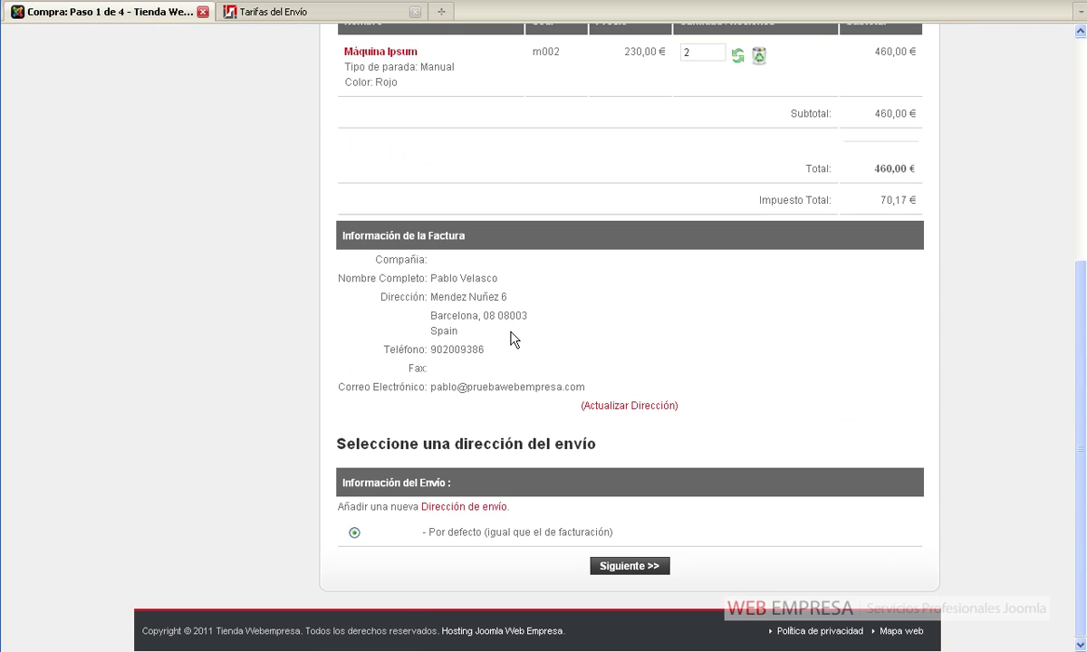
pyautogui.click(627, 568)
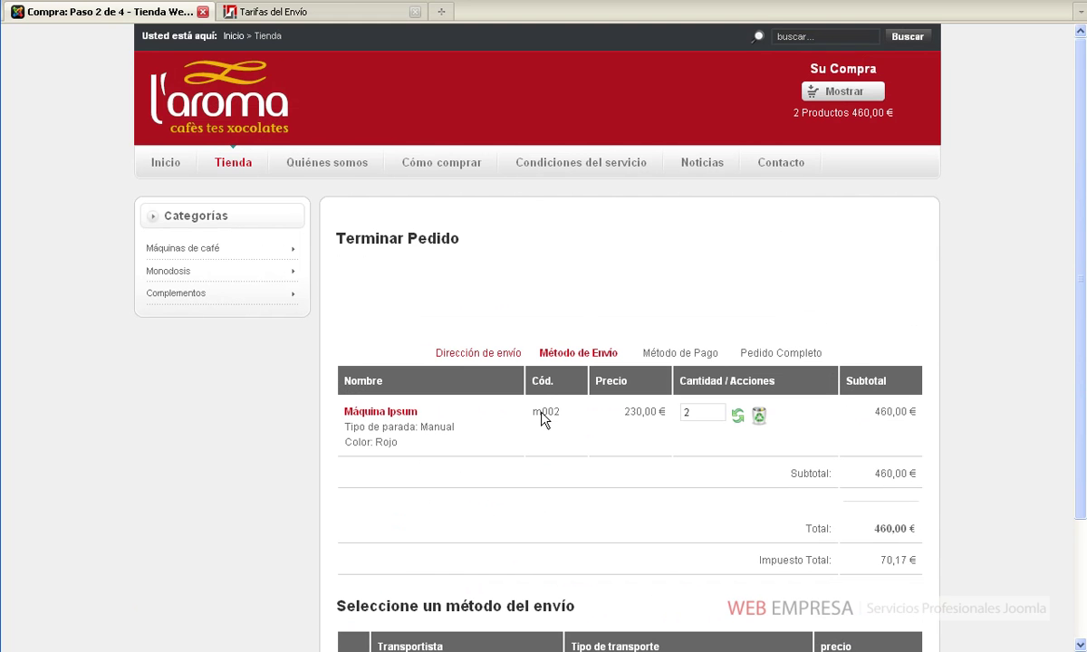
pyautogui.scroll(-3, 544, 415)
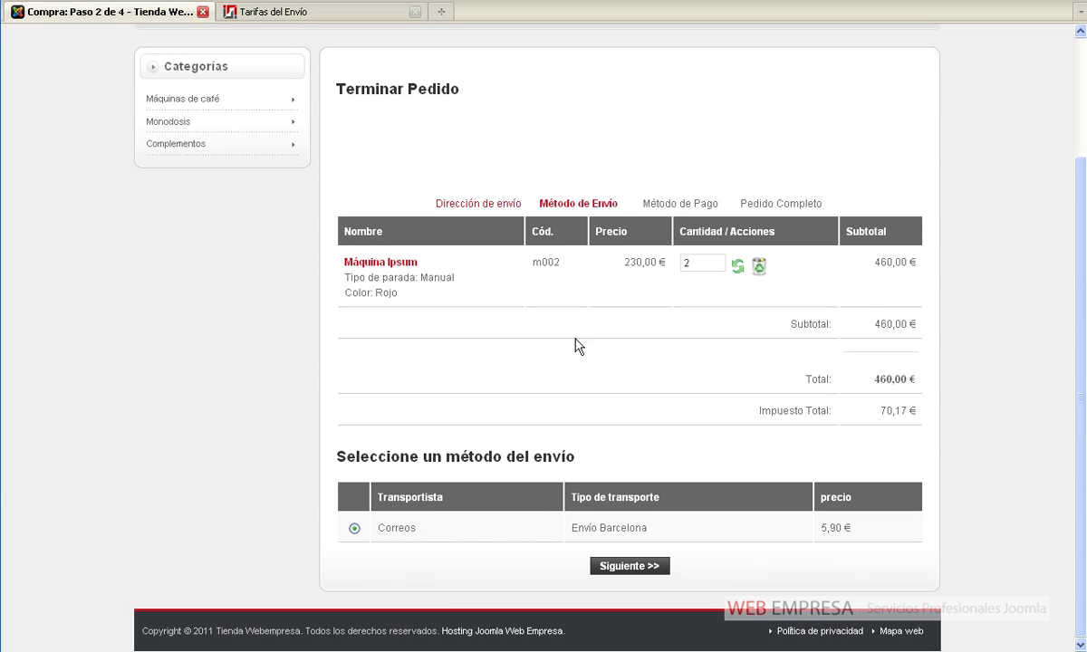
# Return to the shipping address step and start a new shipping address
pyautogui.click(495, 204)
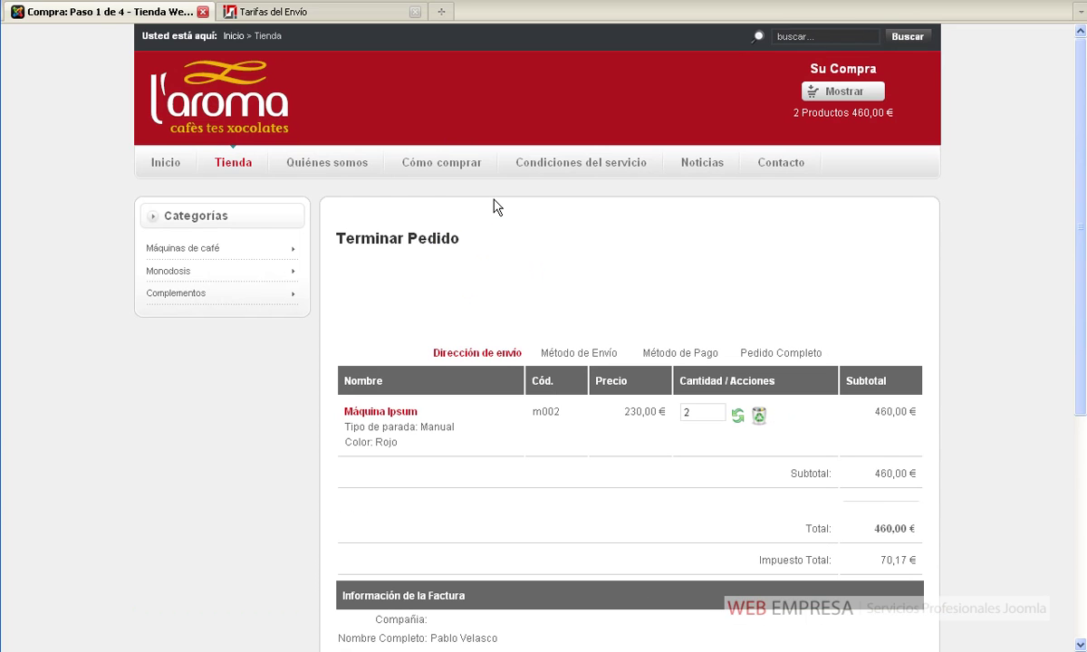
pyautogui.scroll(-5, 513, 385)
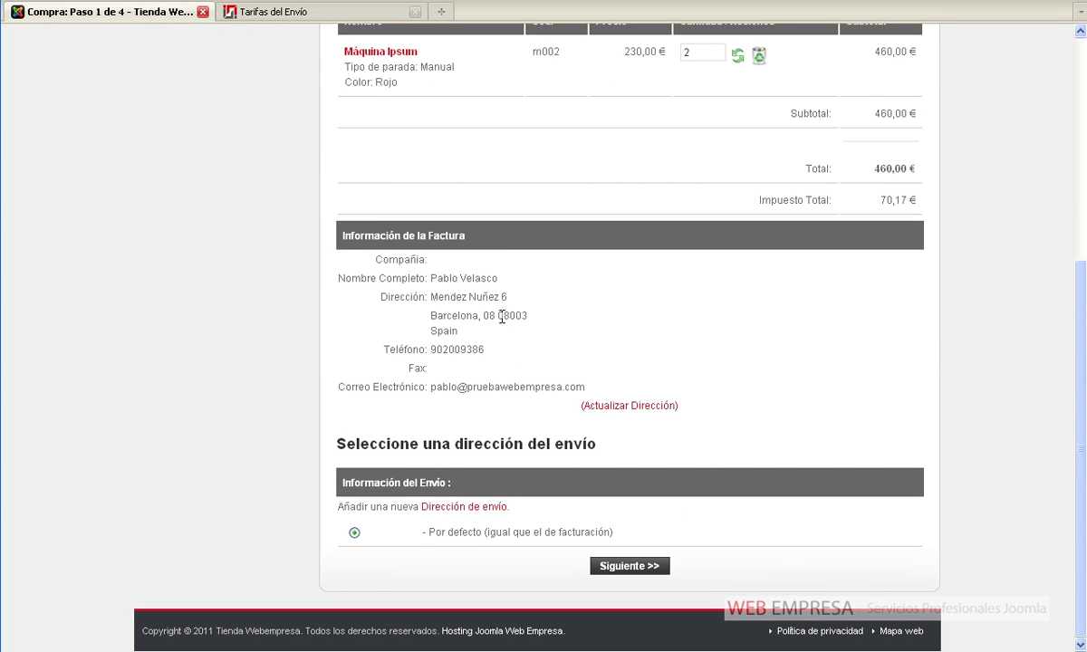
pyautogui.click(477, 507)
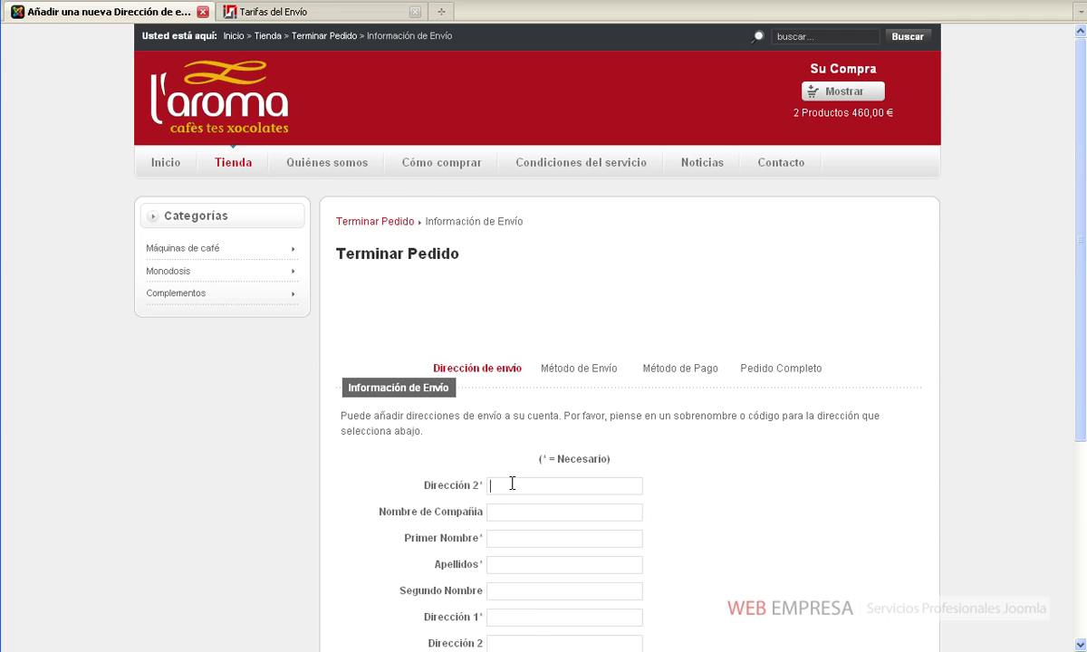
# Enter the recipient's first name and surname in the new shipping address form
pyautogui.scroll(-3, 512, 483)
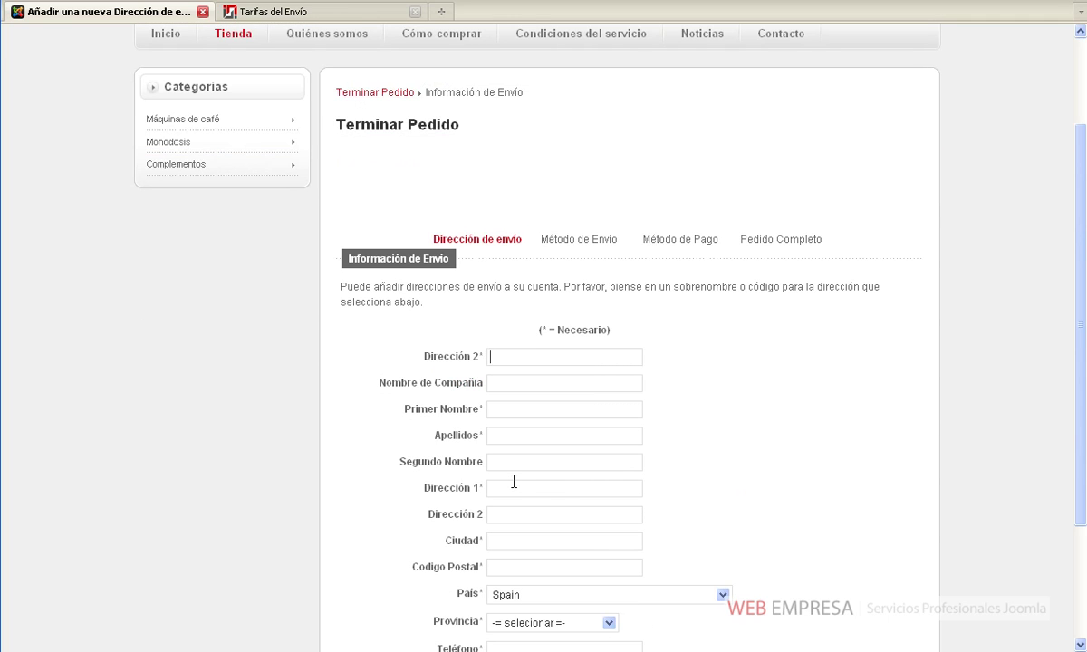
pyautogui.scroll(-4, 514, 482)
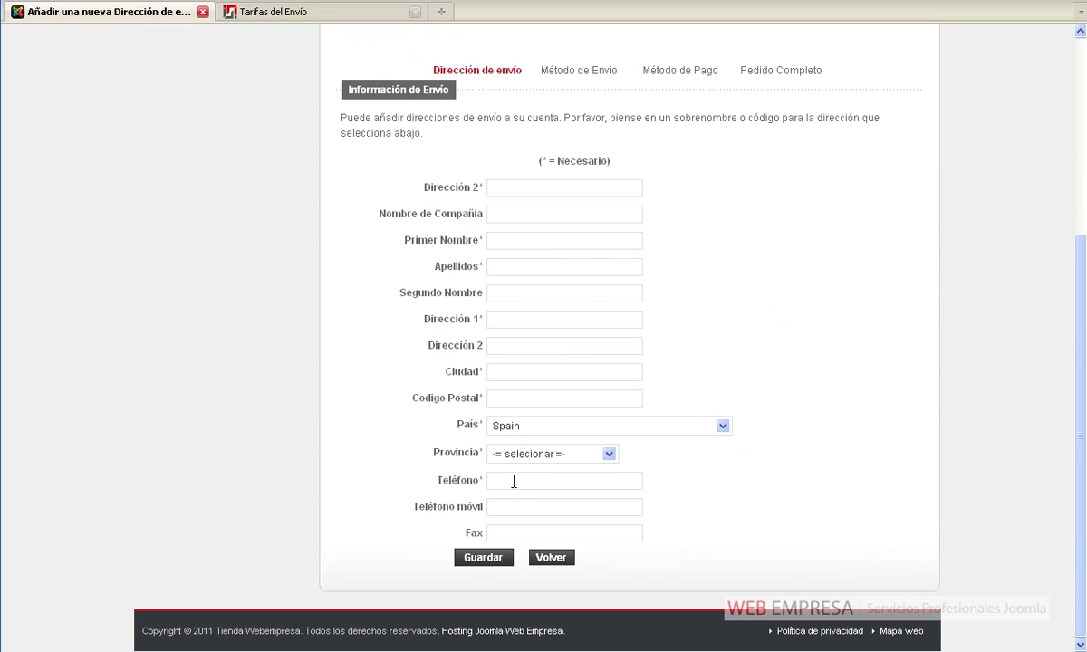
pyautogui.write('Pablo')
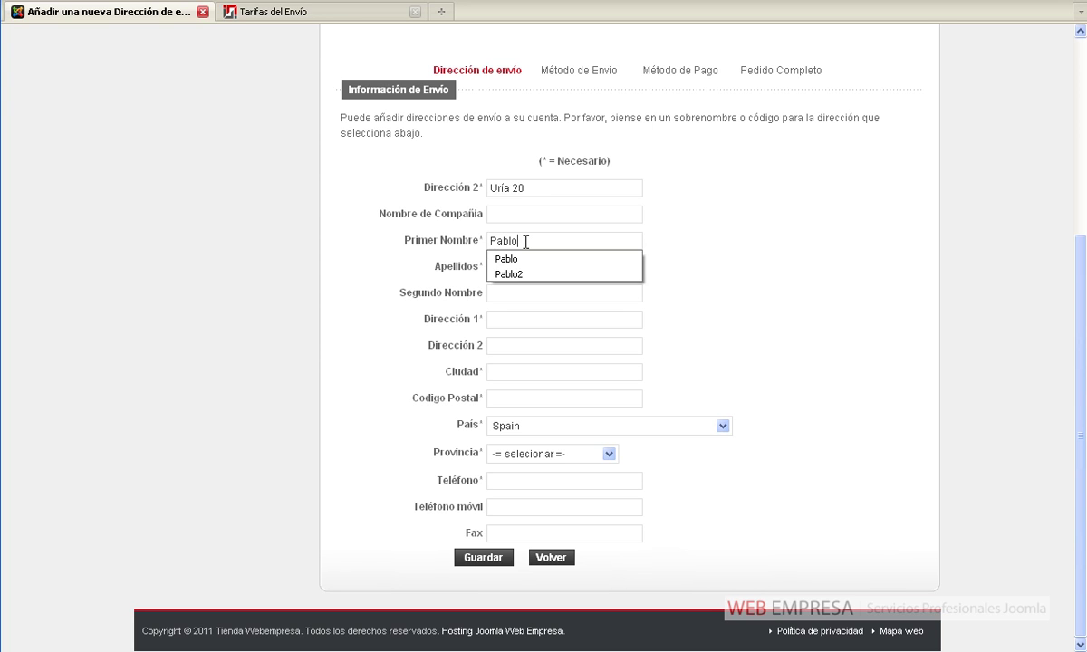
pyautogui.press('Tab')
pyautogui.write('Vel')
pyautogui.press('Down')
pyautogui.press('Tab')
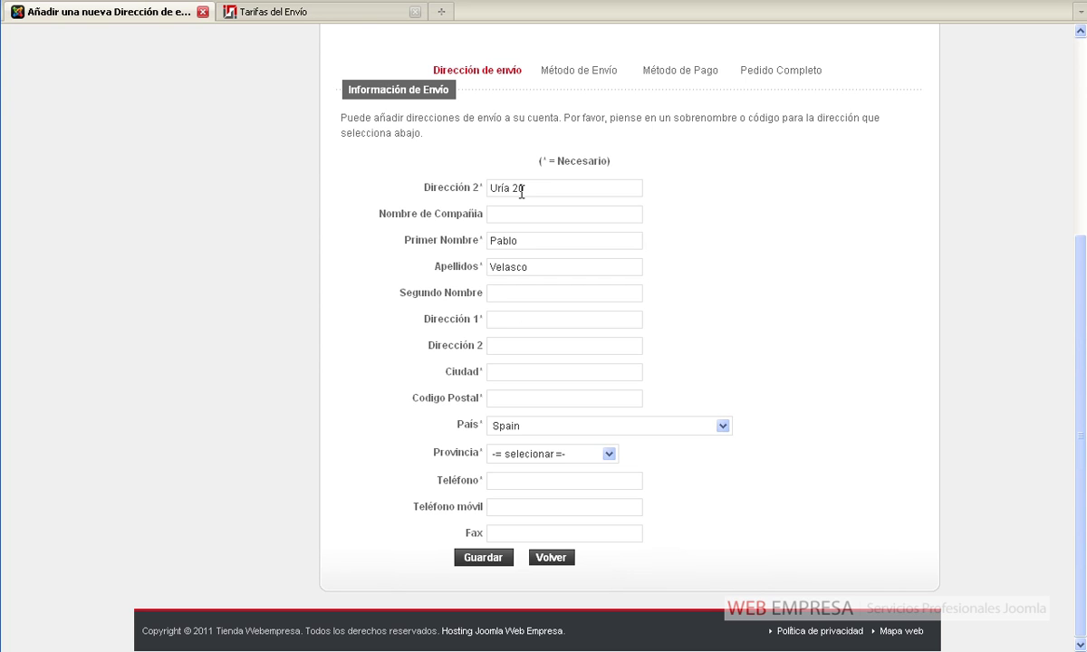
pyautogui.moveTo(534, 186); pyautogui.dragTo(463, 174)
# Fill in the street address, city Oviedo, postal code 33003 and province Asturias
pyautogui.click(508, 323)
pyautogui.press('Tab')
pyautogui.write('Oviedo')
pyautogui.press('Tab')
pyautogui.write('33003')
pyautogui.press('Tab')
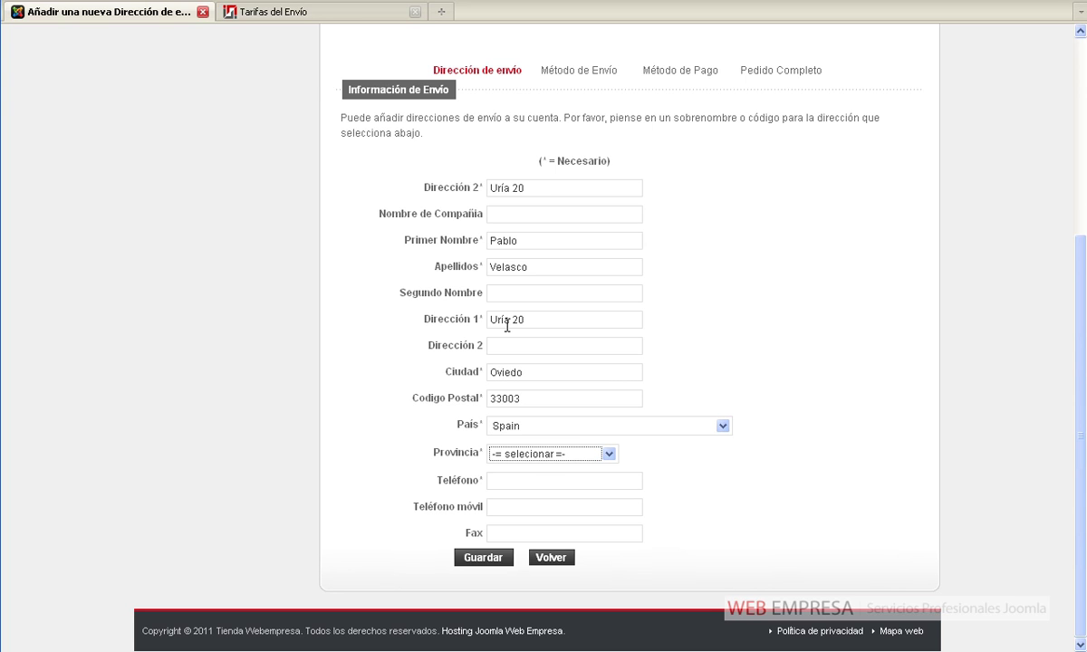
pyautogui.press('Down')
# Enter the contact phone number, check the postal code, and save the address
pyautogui.press('Tab')
pyautogui.write('90')
pyautogui.press('Down')
pyautogui.press('Tab')
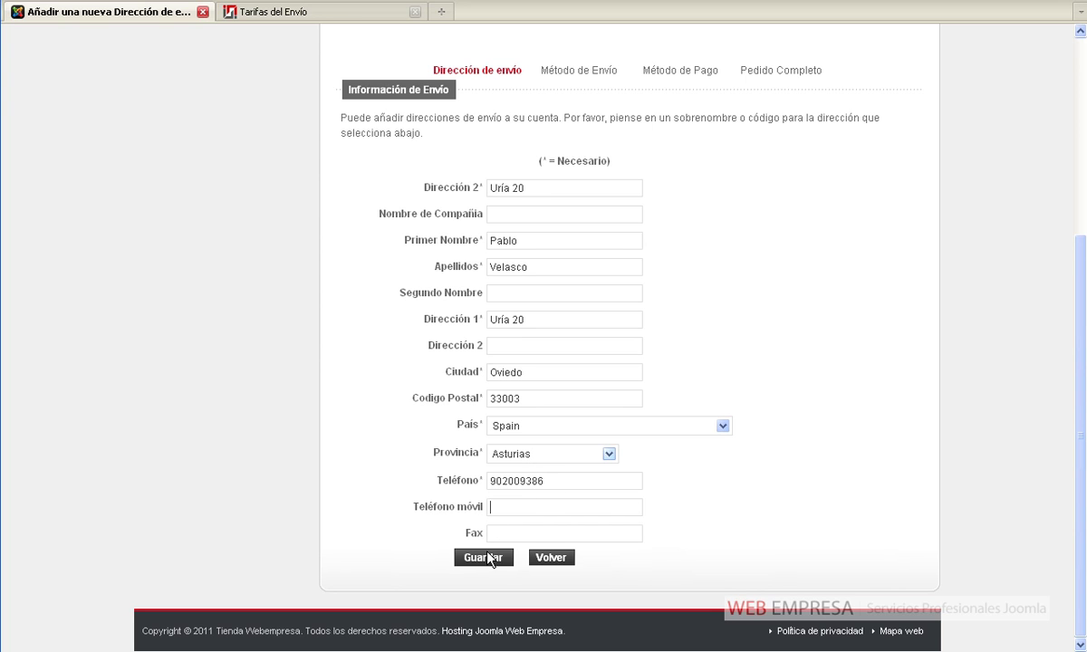
pyautogui.moveTo(525, 397); pyautogui.dragTo(492, 397)
pyautogui.click(472, 562)
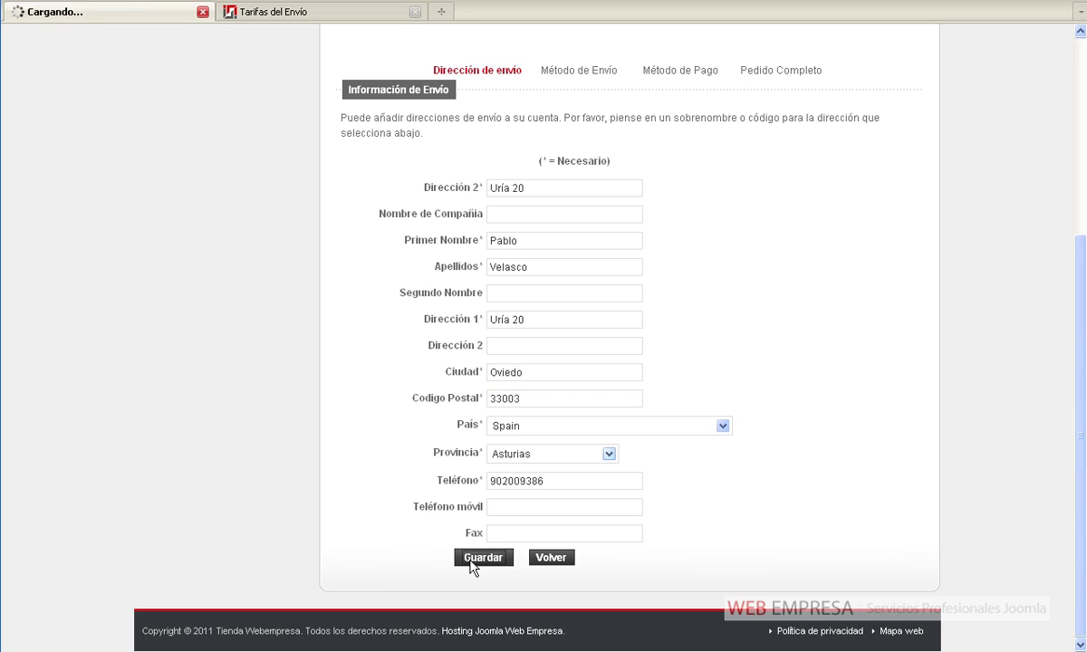
# Select the new Oviedo address and confirm checkout offers Envío nacional at 10,62 €
pyautogui.scroll(-8, 477, 512)
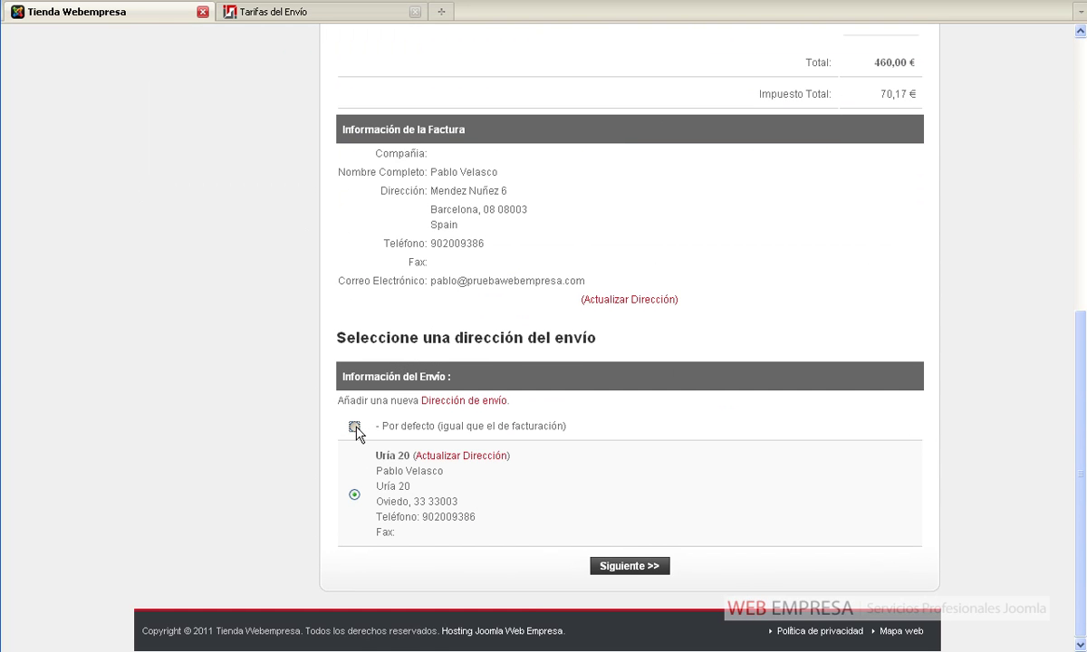
pyautogui.scroll(-3, 359, 504)
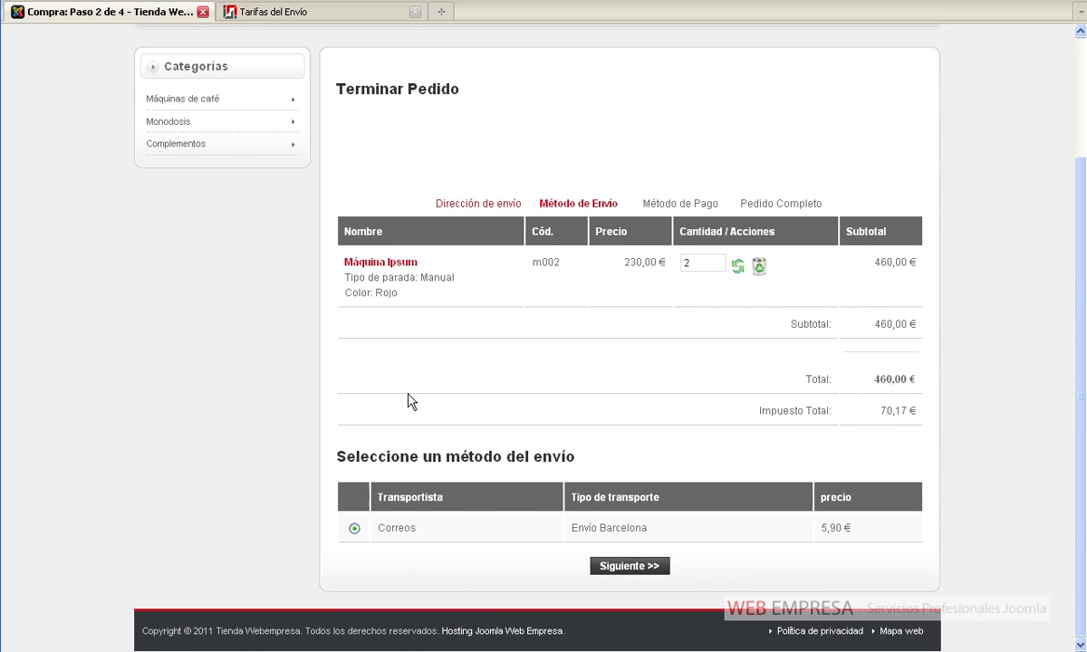
pyautogui.scroll(3, 409, 402)
pyautogui.click(450, 335)
pyautogui.scroll(-7, 435, 398)
pyautogui.click(355, 575)
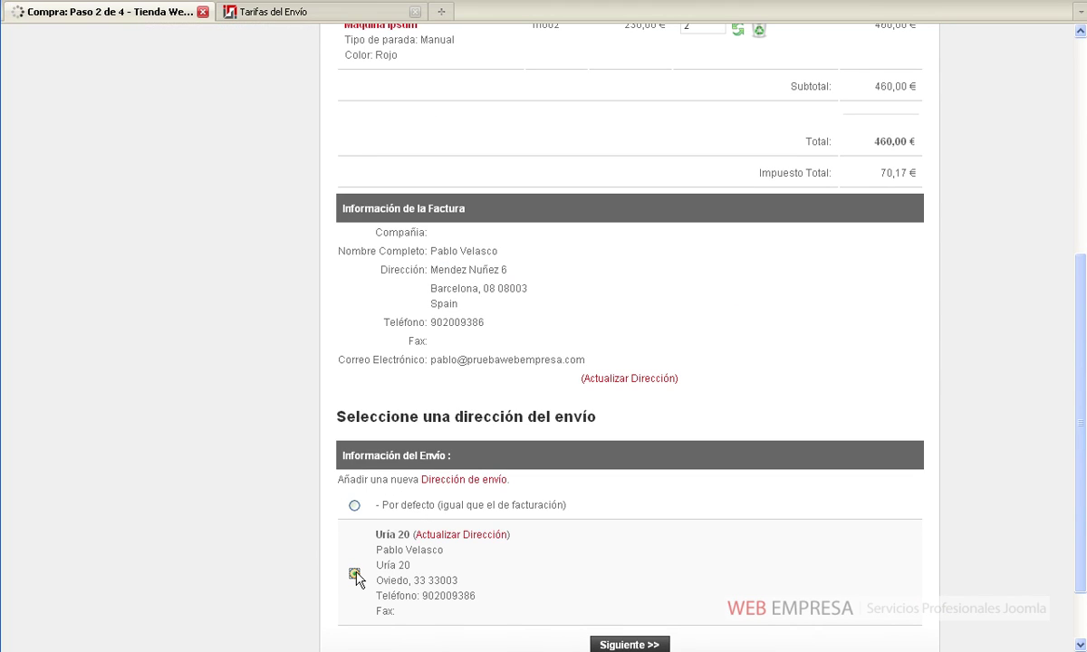
pyautogui.scroll(-3, 458, 538)
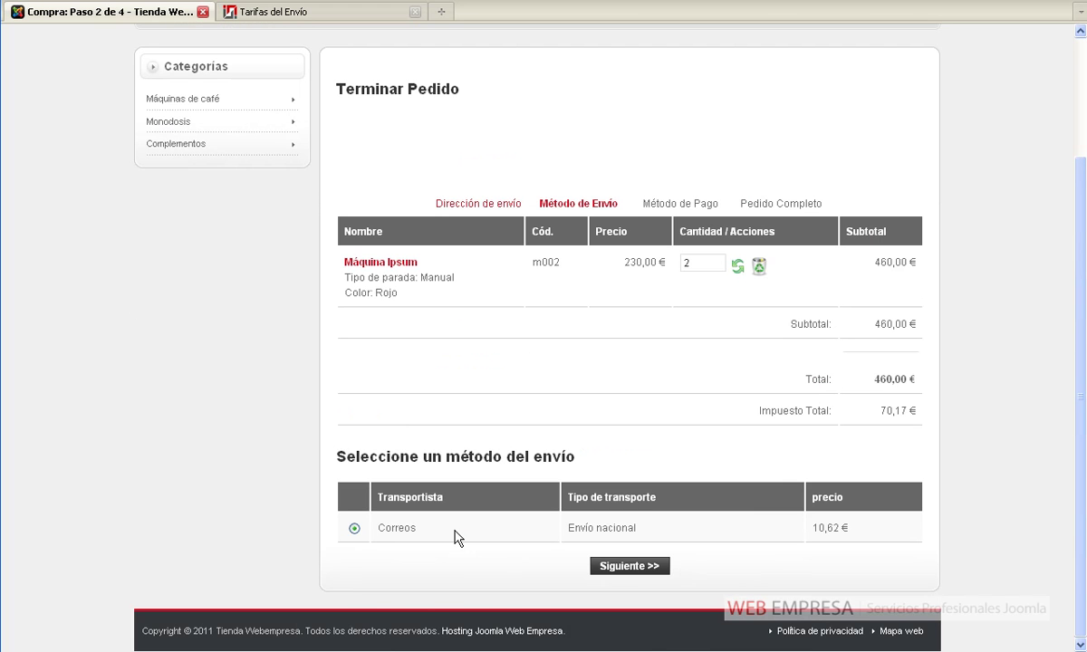